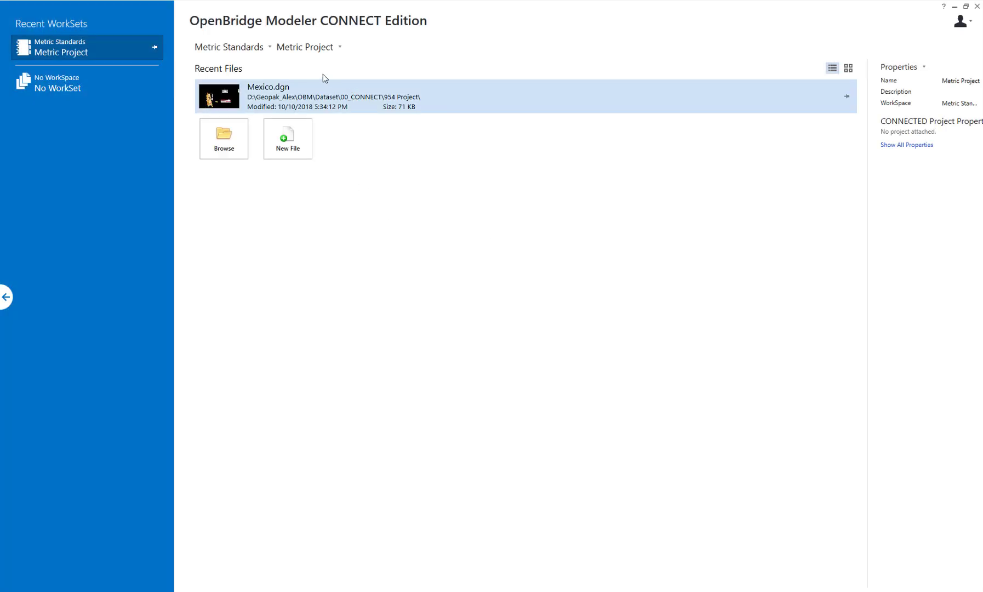
- Switch the workspace to Imperial Standards, then back to Metric Standards
click(255, 49)
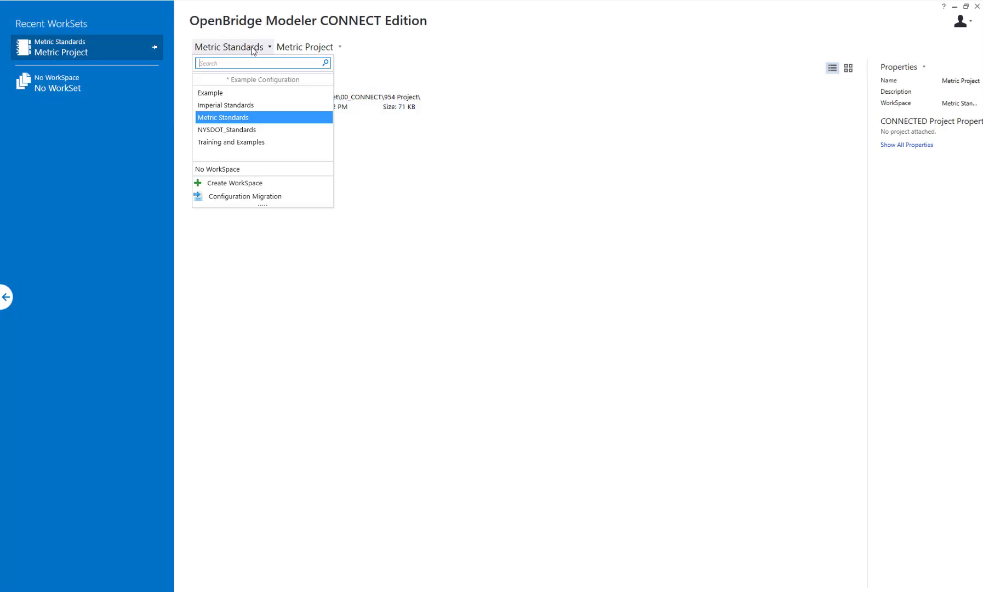
click(239, 106)
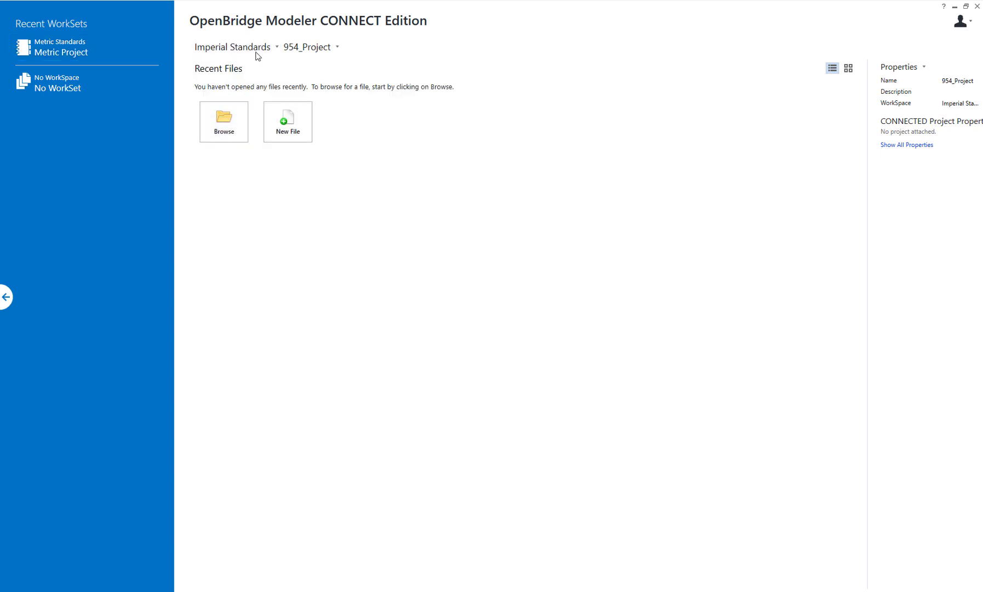
click(254, 47)
click(240, 117)
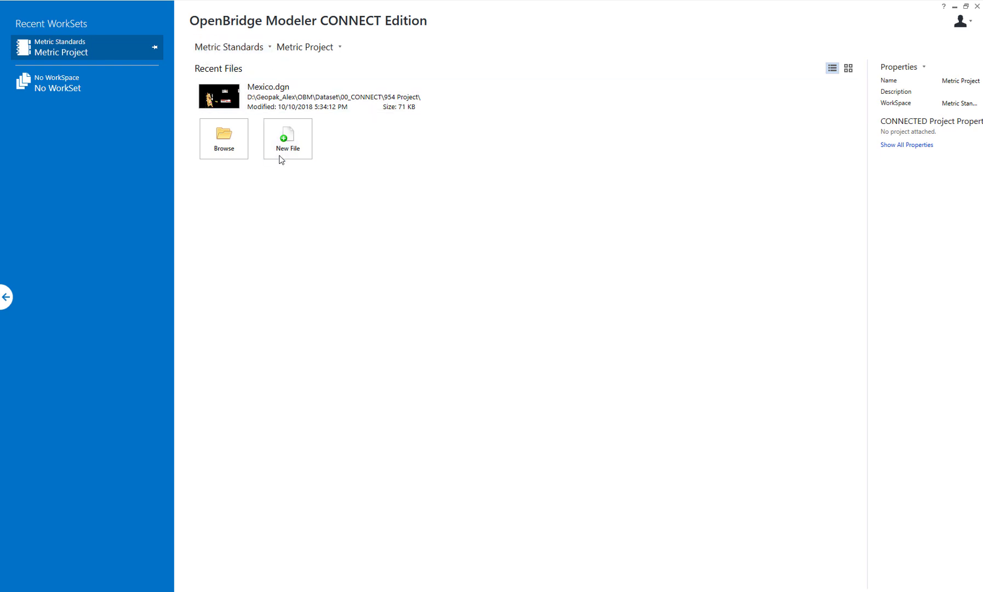
- Start a new design file using OBM-seed3d-metric.dgn as the seed
click(290, 140)
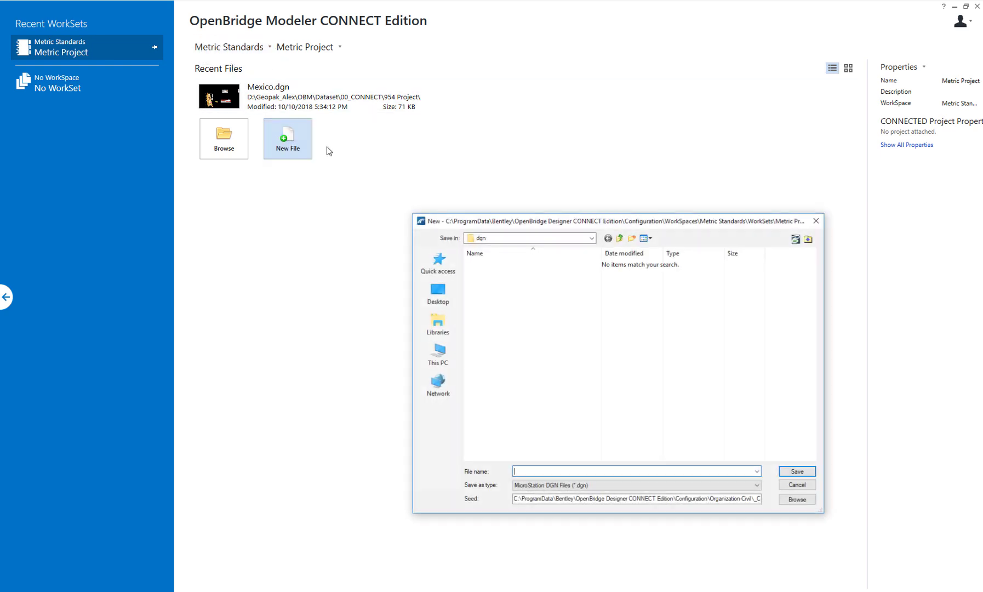
drag(541, 500, 730, 515)
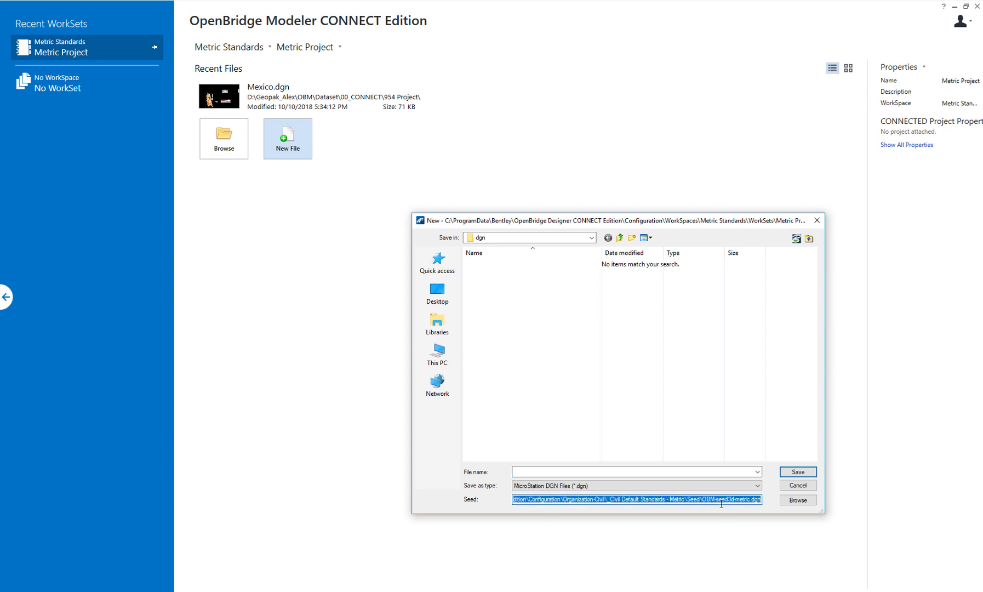
click(797, 500)
click(135, 83)
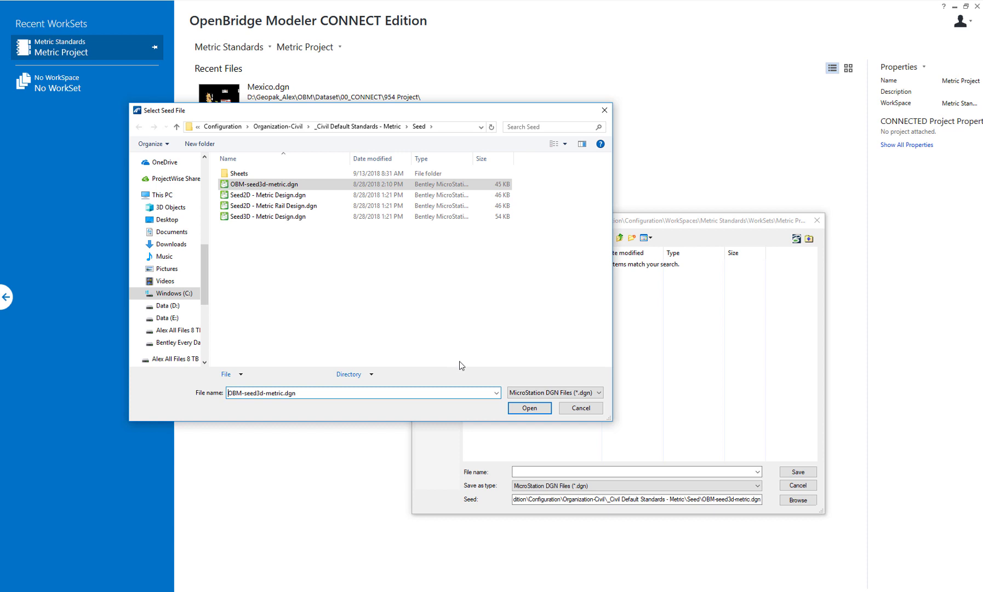
click(521, 409)
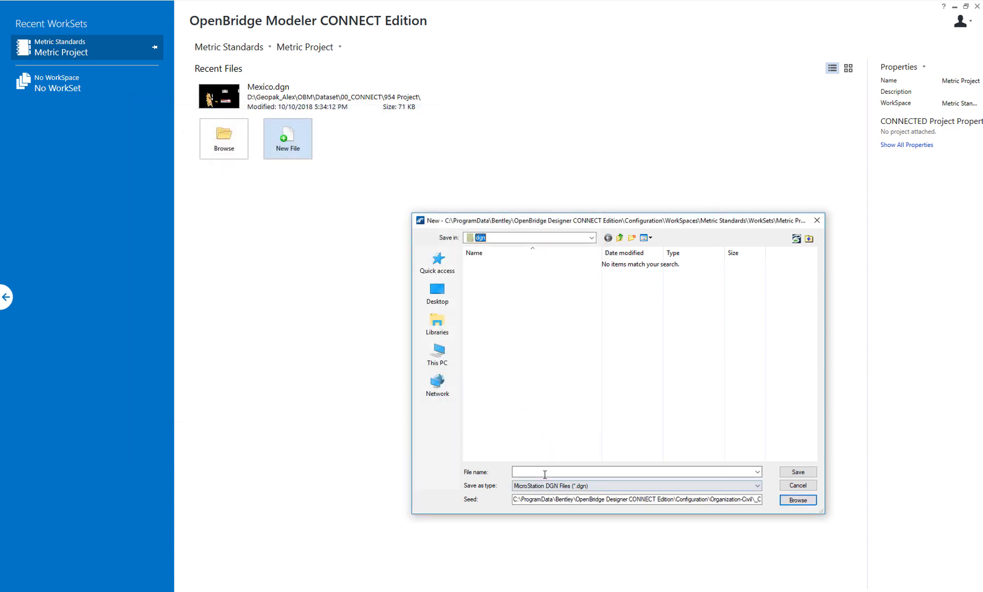
- Name the new file 'Geometry metric' in the target folder and save it
click(546, 470)
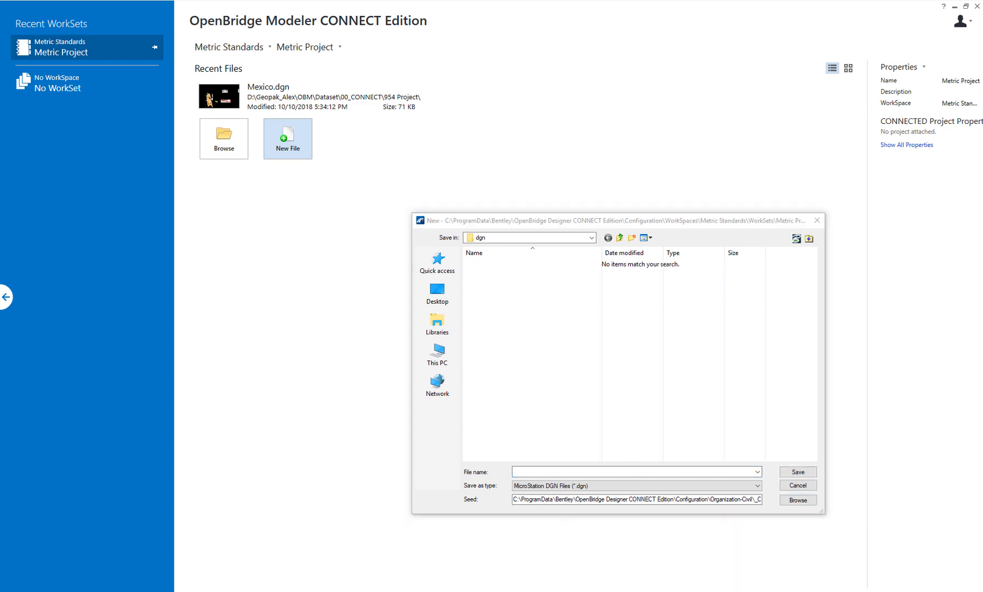
click(527, 471)
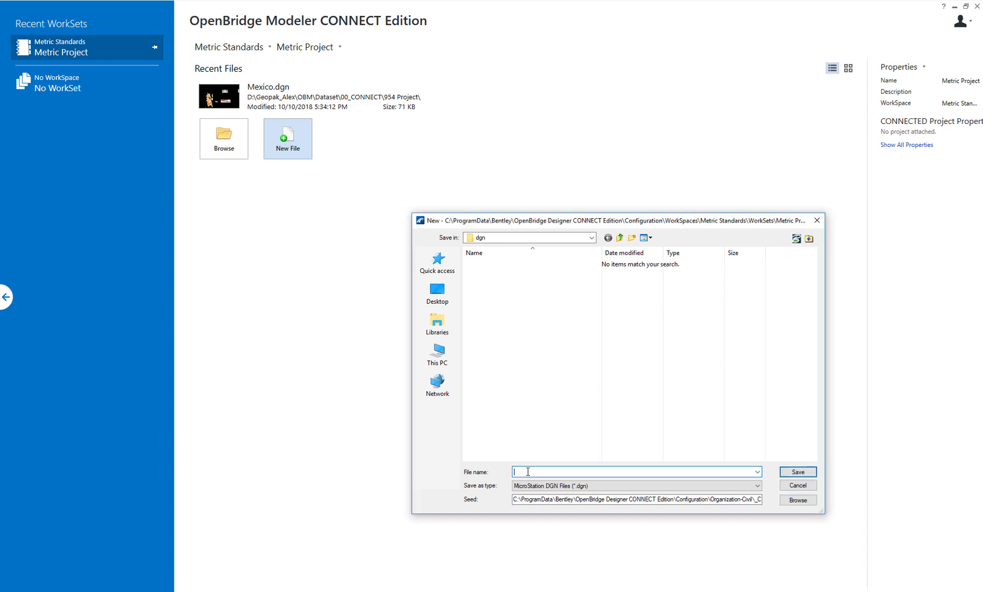
text(D:\Geopak_Alex\OBM\Dataset\Alignments and Profiles in OBM\)
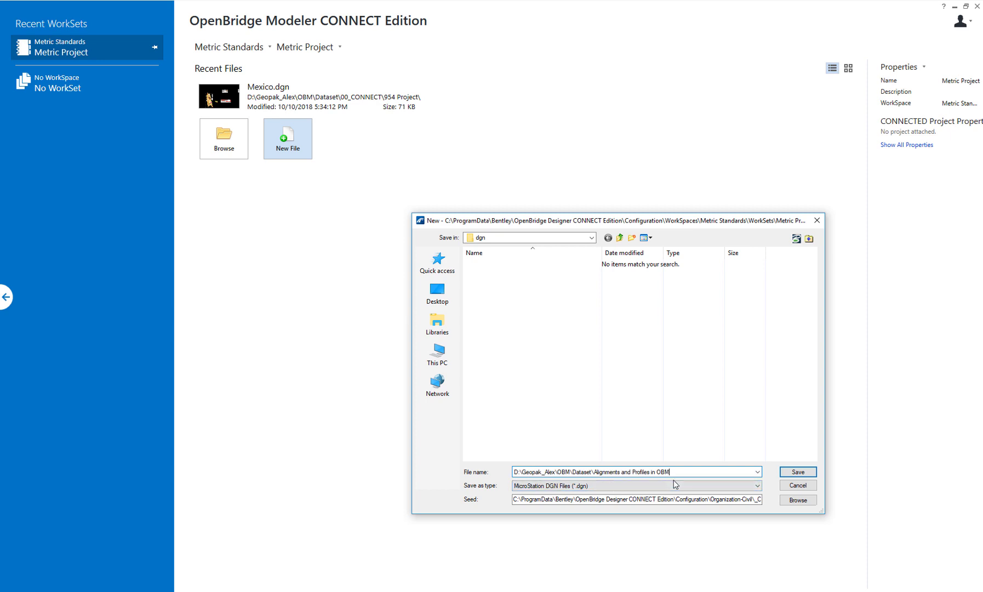
text(Geometry metric)
key(Return)
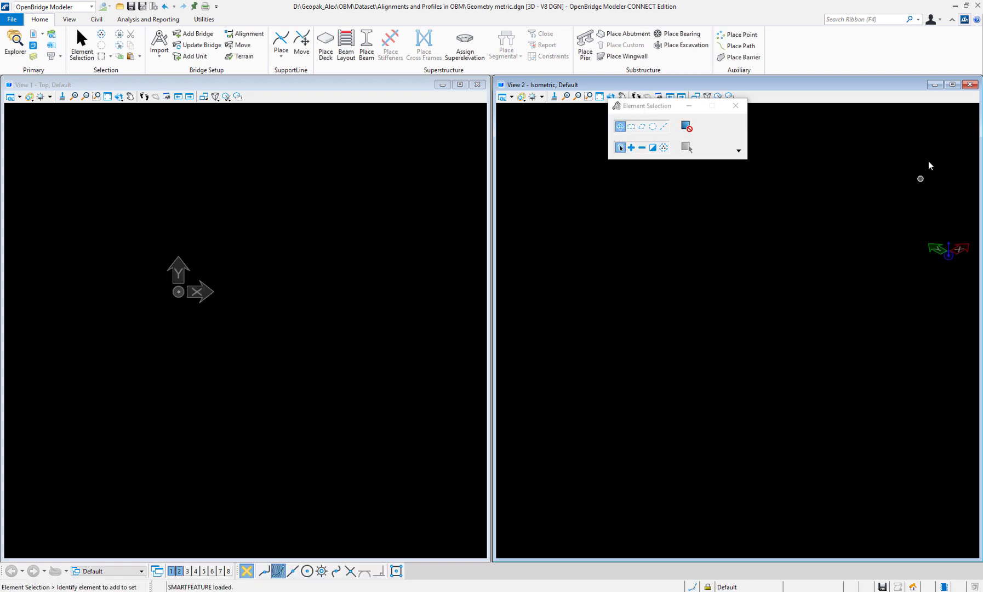
- Close the isometric View 2 and maximize the top View 1
click(969, 84)
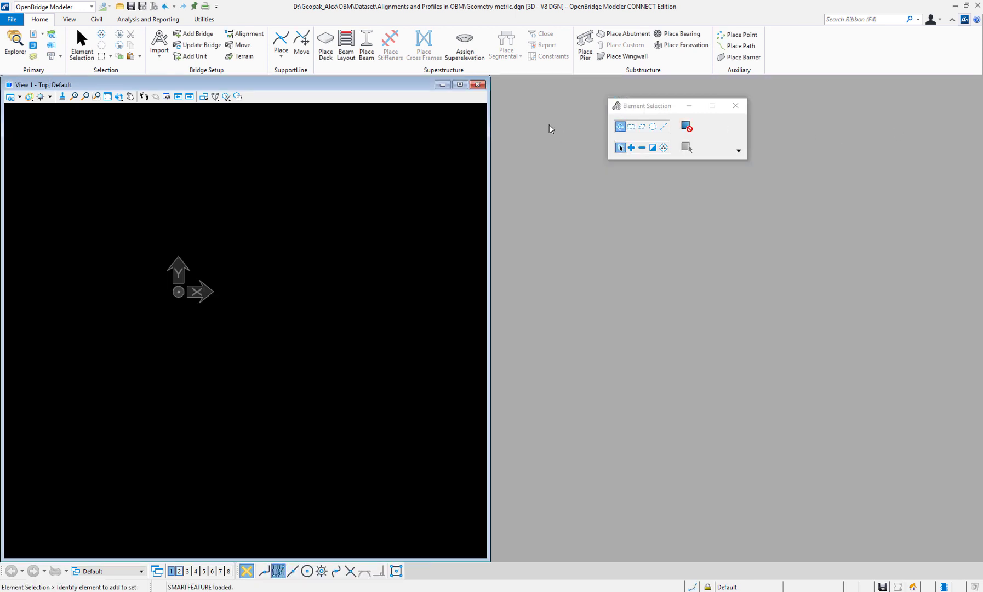
click(460, 84)
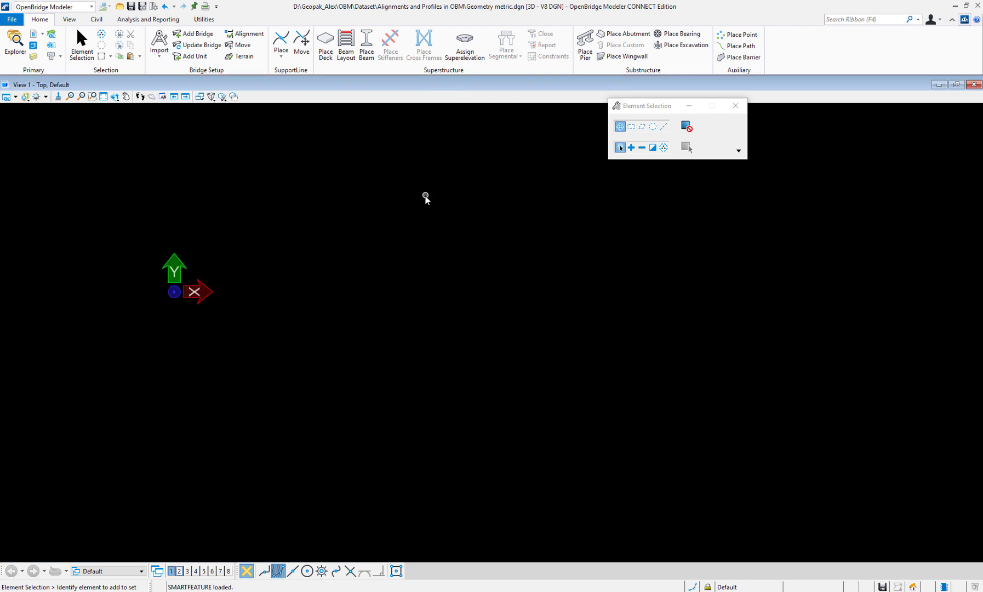
scroll(424, 197, down, 2)
scroll(433, 186, up, 5)
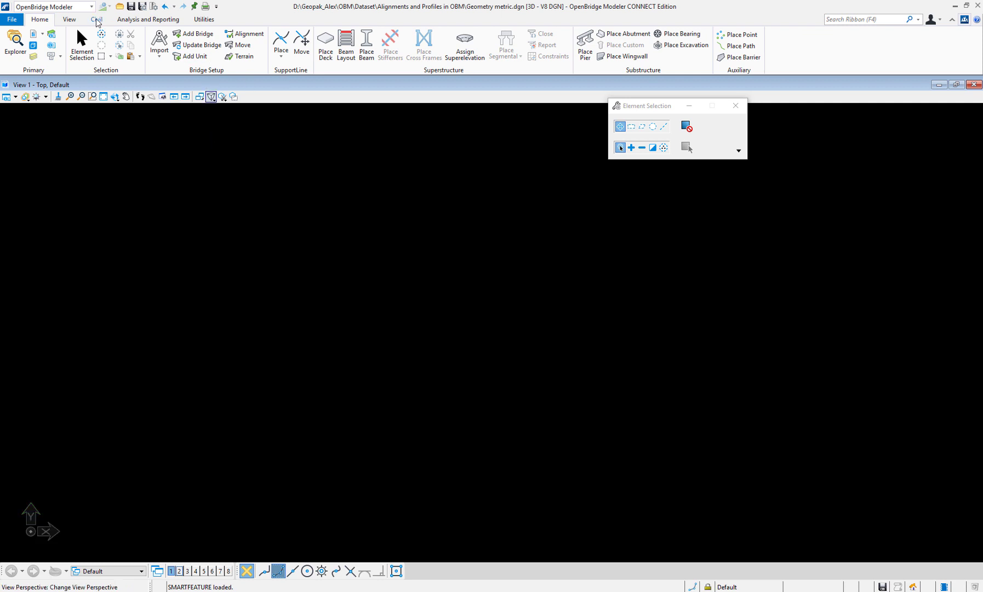
- Start the Line Between Points command from the Civil tab's Lines list
click(97, 20)
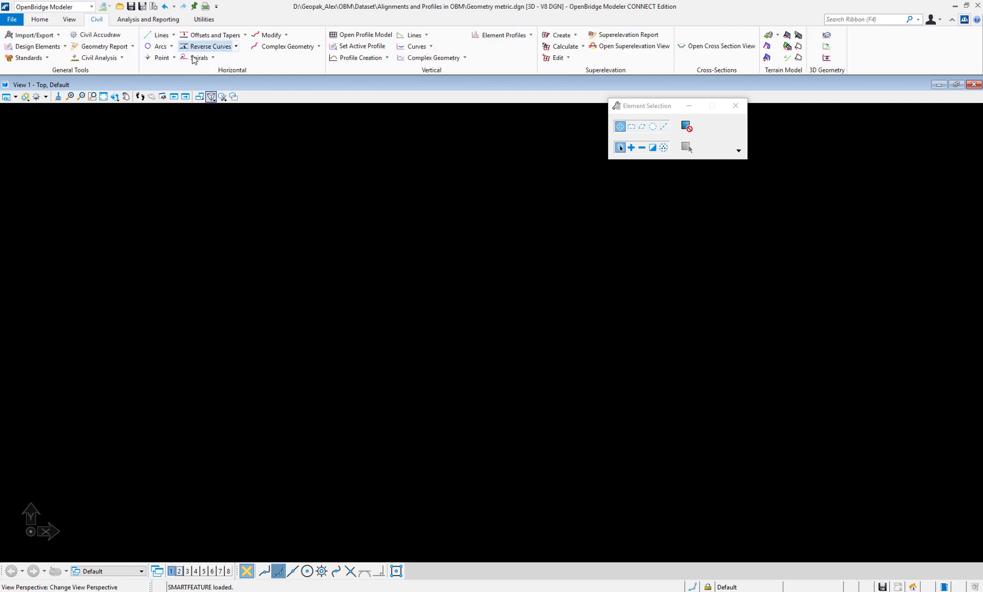
click(173, 36)
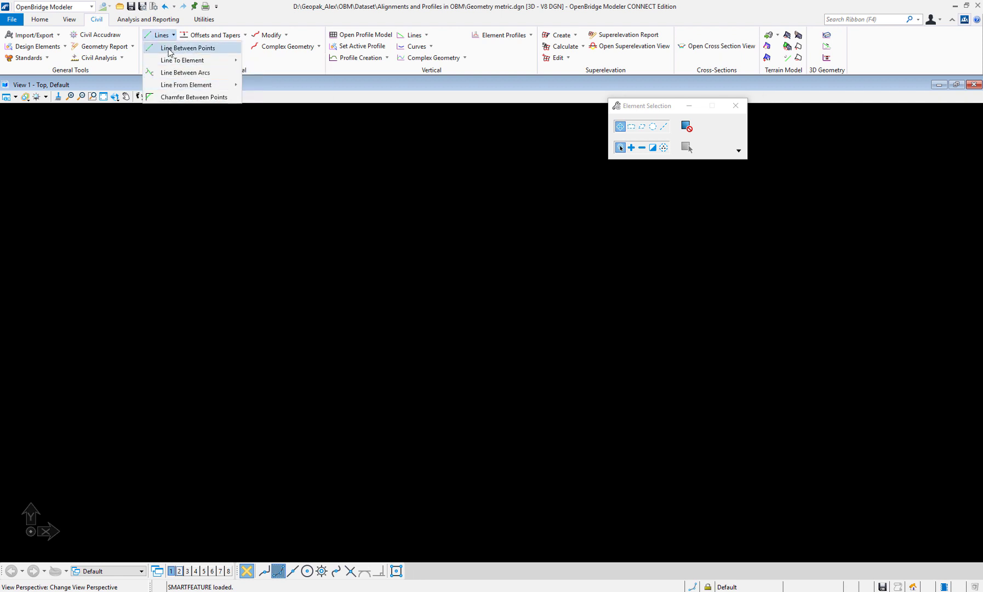
click(169, 49)
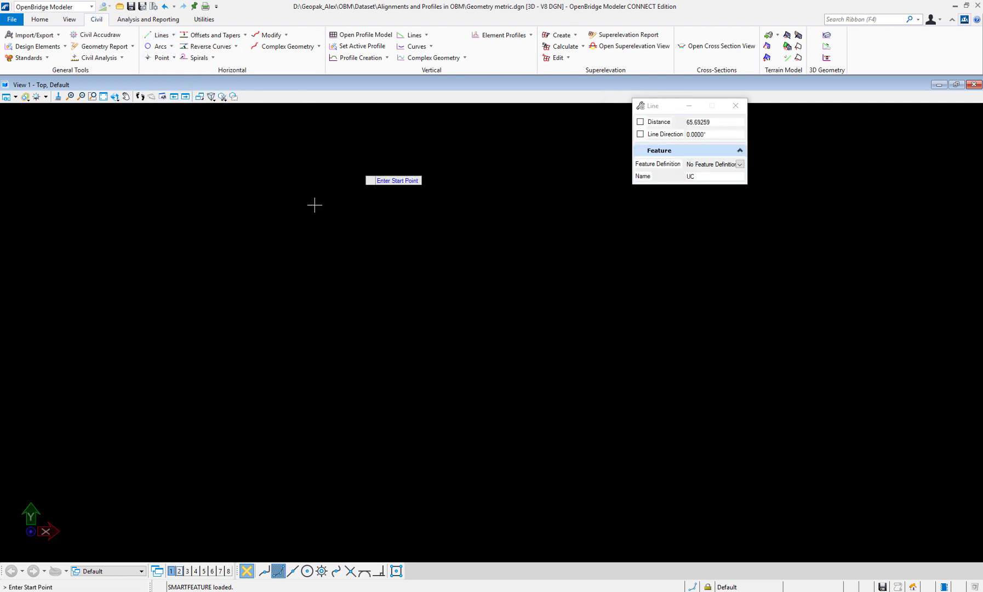
- Draw a 300 m line from the lower left rising right, then fit it in the top view
click(68, 389)
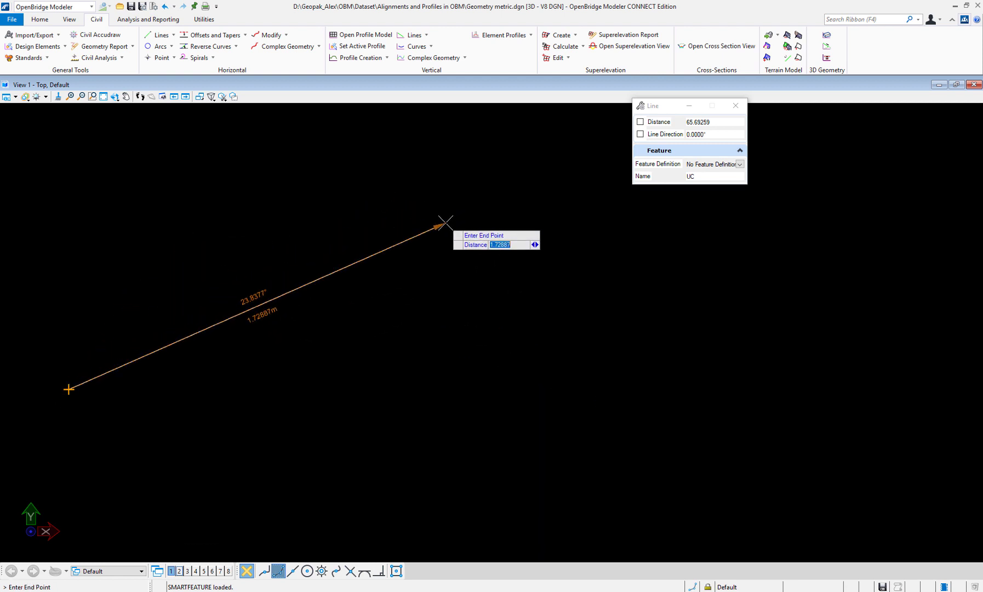
click(640, 121)
drag(707, 126, 654, 126)
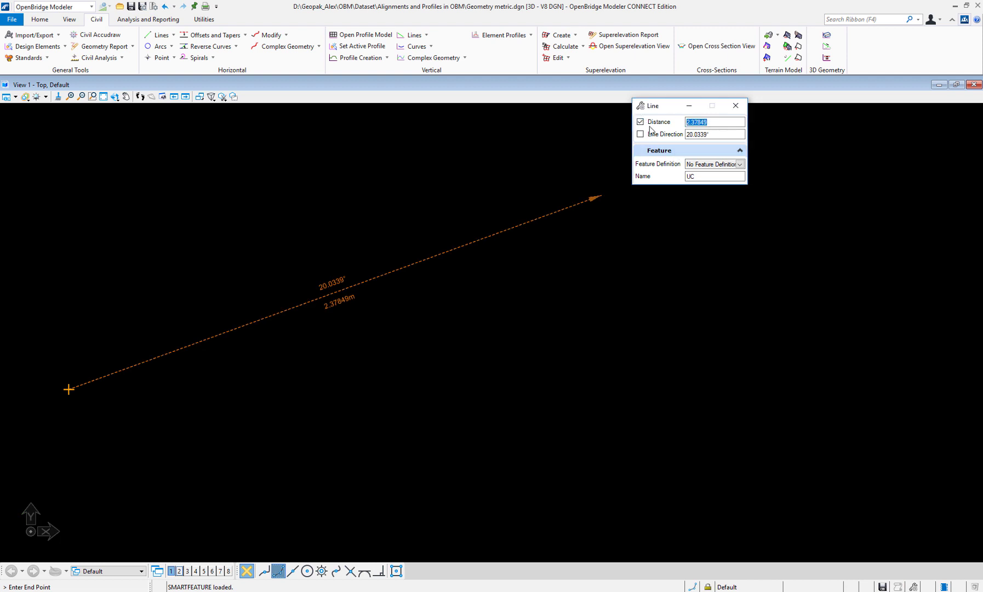
text(3)
key(Return)
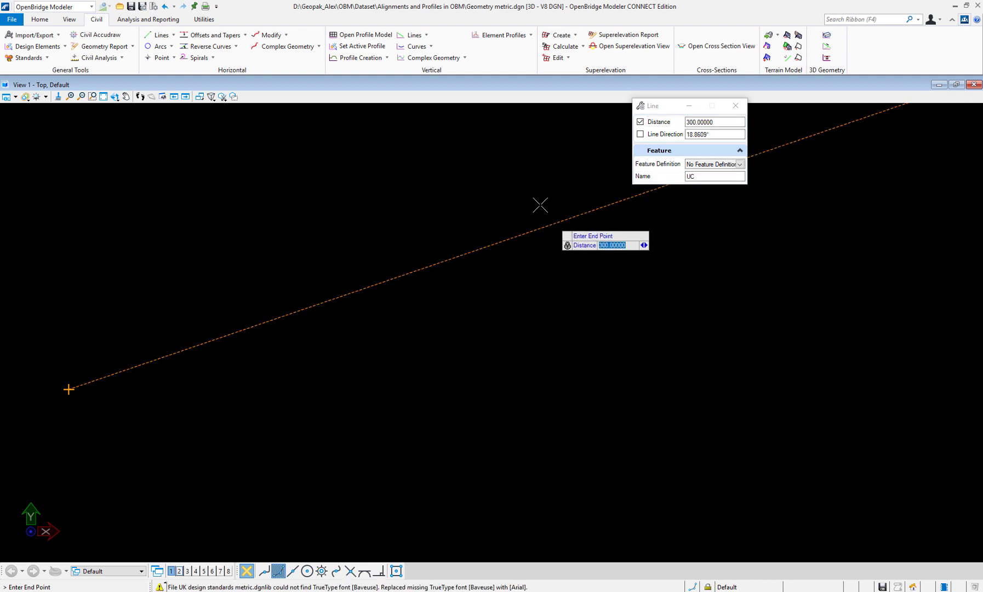
click(543, 205)
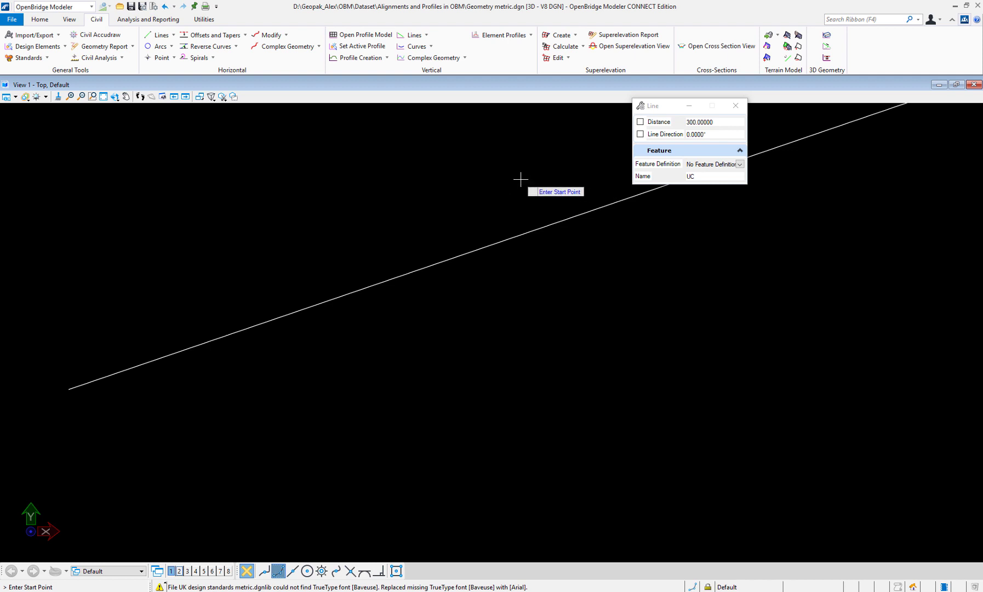
click(103, 97)
click(560, 256)
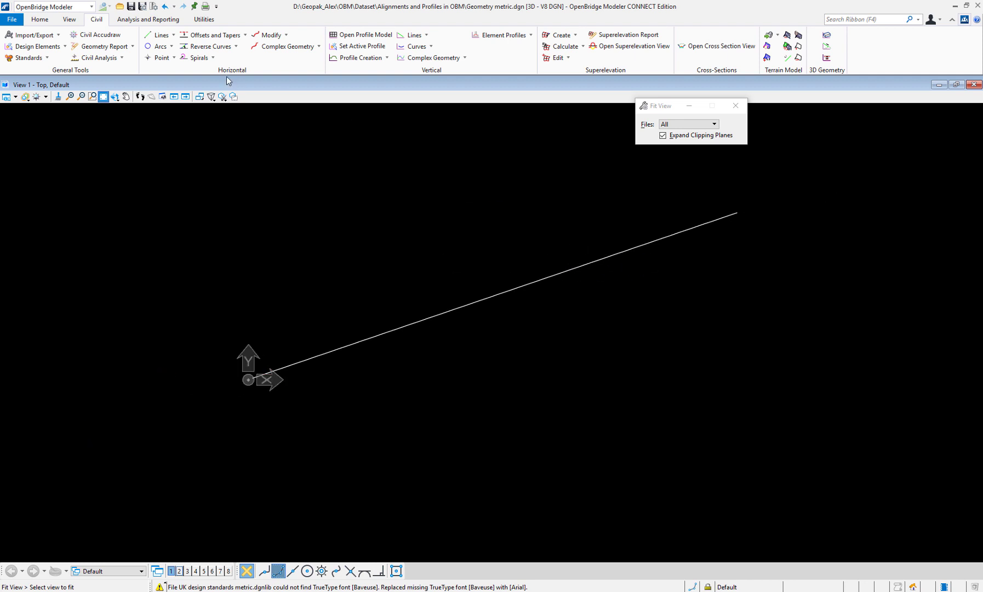
- Shift the view left and start the Simple Arc From Element tool from the Arcs list
click(126, 97)
drag(687, 222, 376, 245)
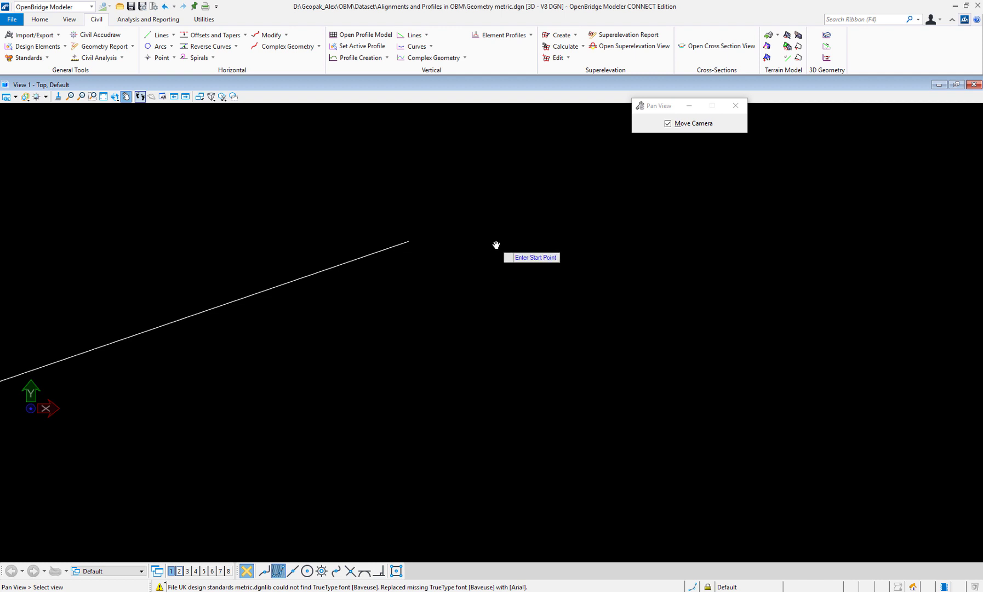
click(172, 46)
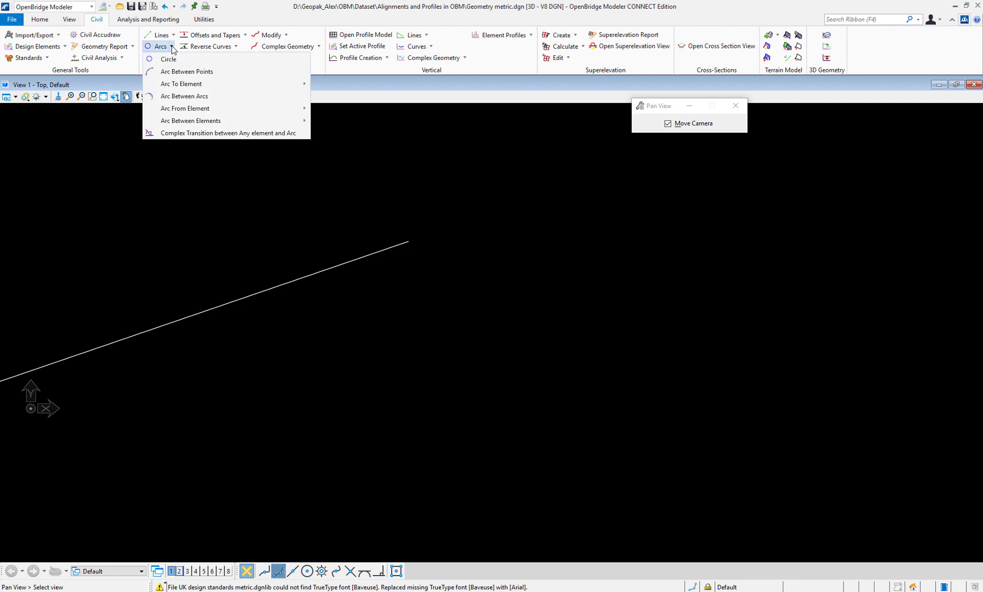
mouse_move(191, 84)
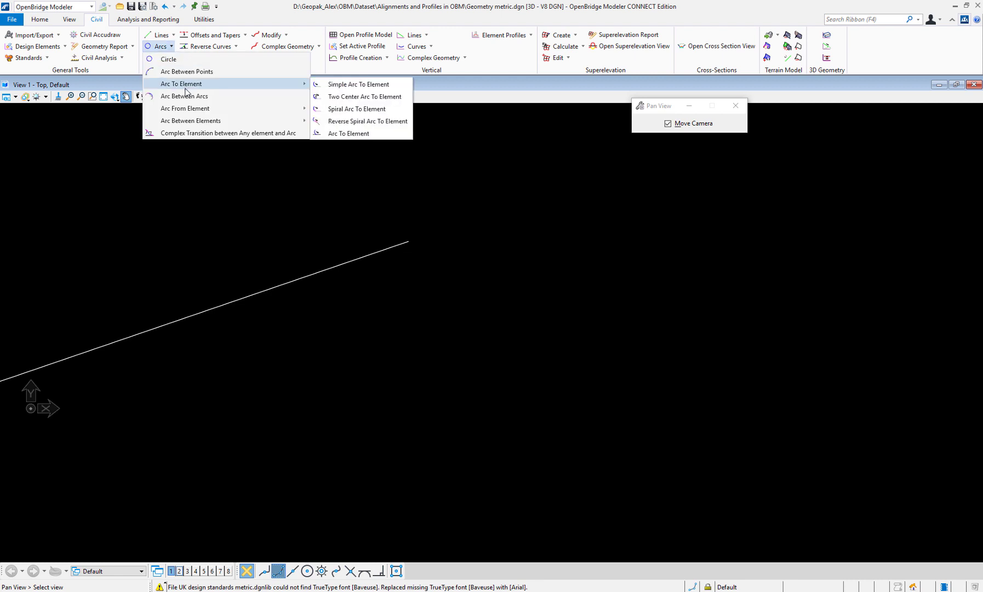
mouse_move(186, 114)
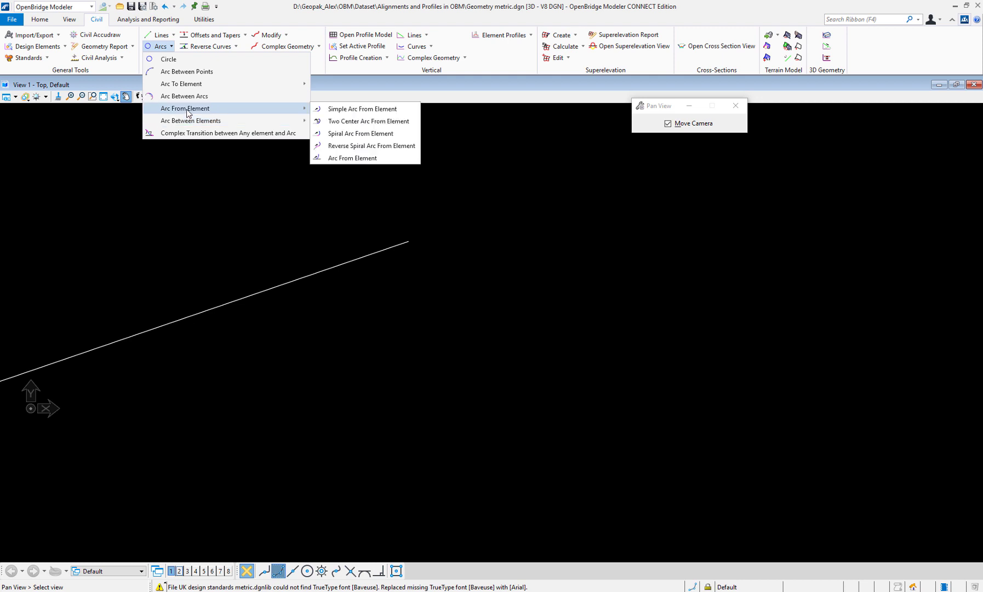
click(341, 110)
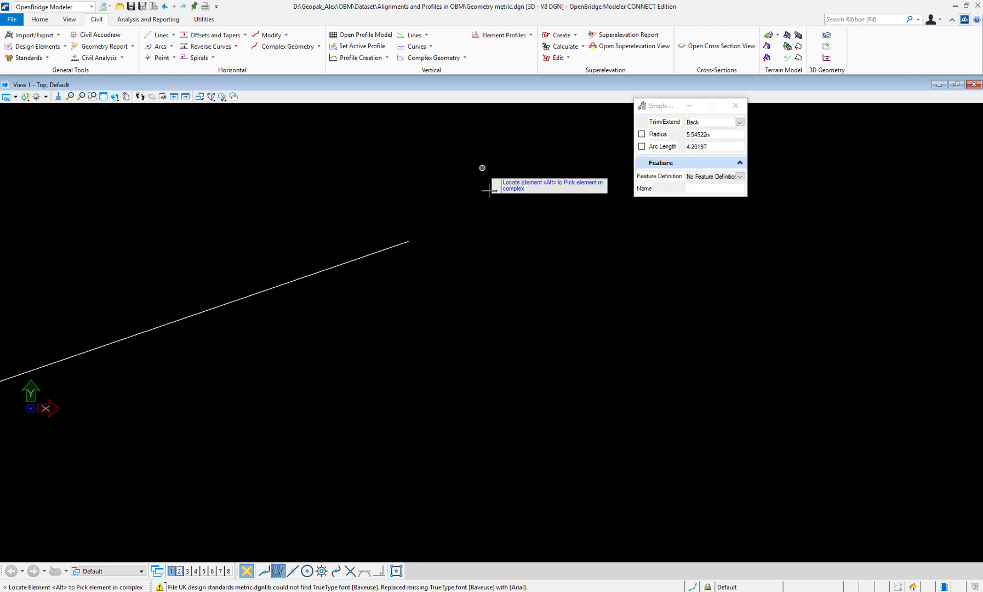
- Keep trim/extend at Back and lock the arc radius at 200 m
click(740, 121)
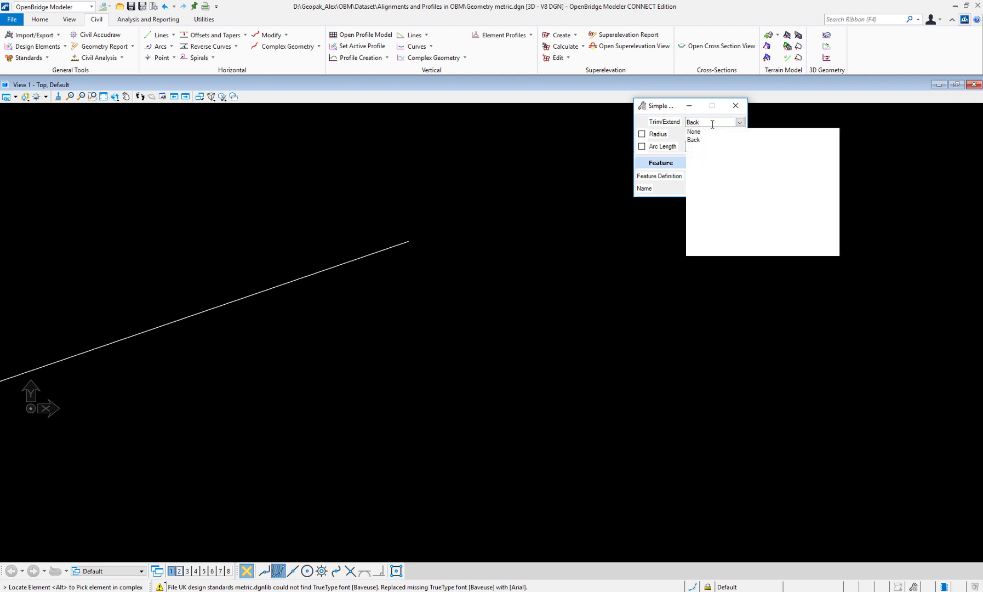
click(661, 111)
click(712, 135)
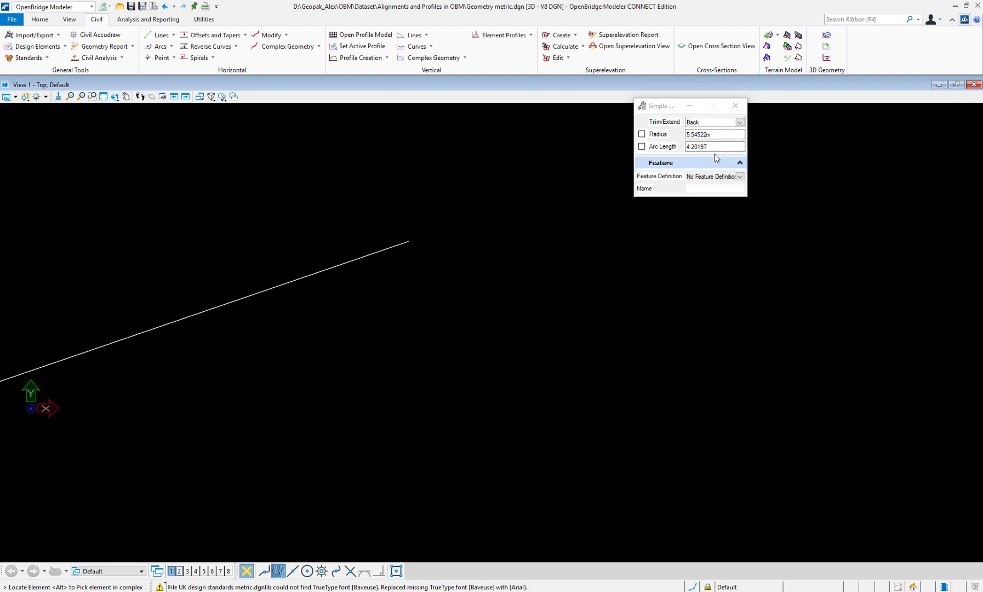
click(659, 136)
text(200.00000m)
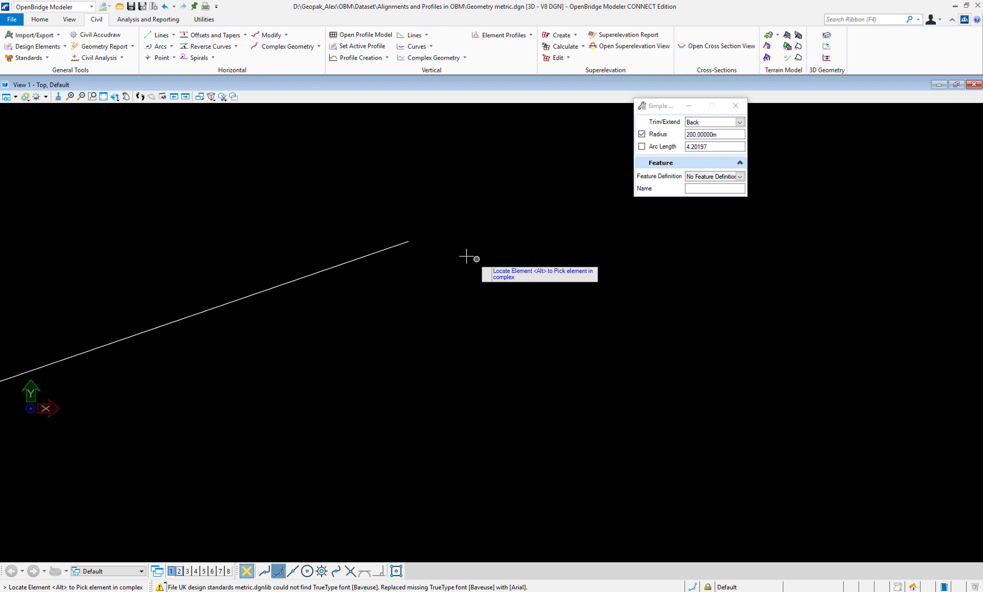
- Add a 200 m radius arc from the line's end, about 206.98 m long
click(362, 256)
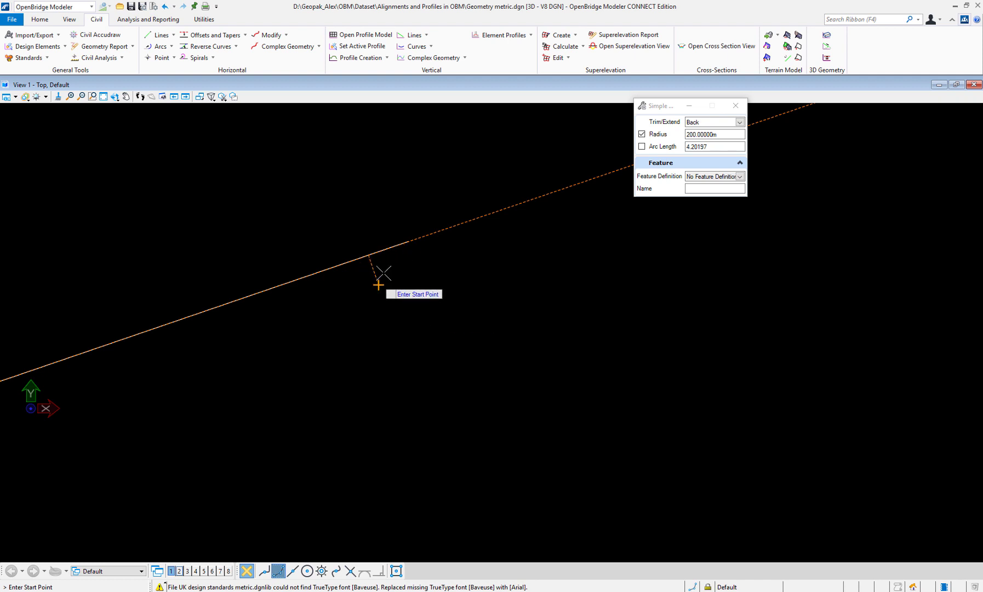
click(409, 241)
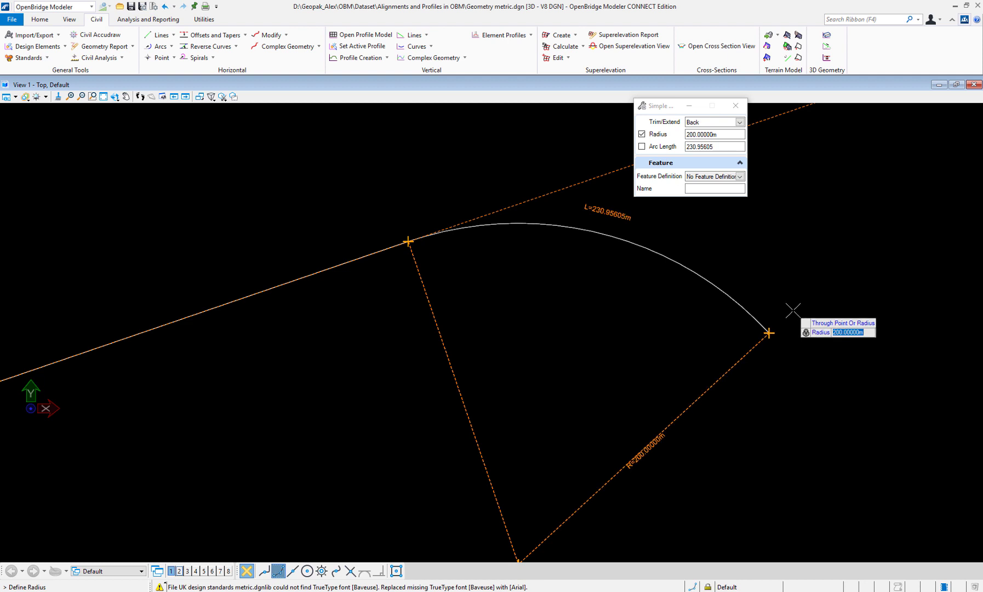
click(665, 147)
text(300)
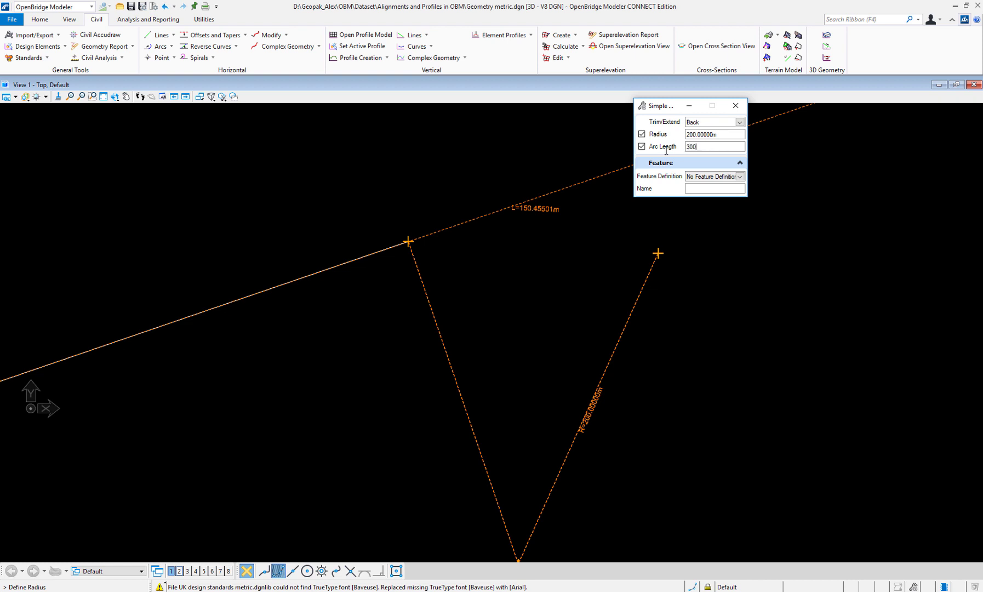
text(.0)
key(Tab)
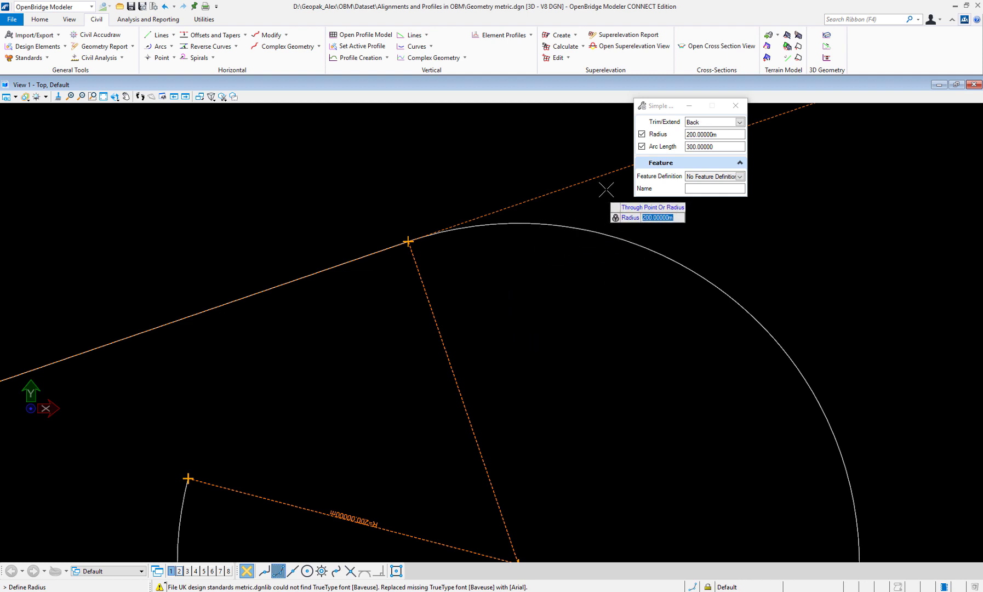
click(713, 146)
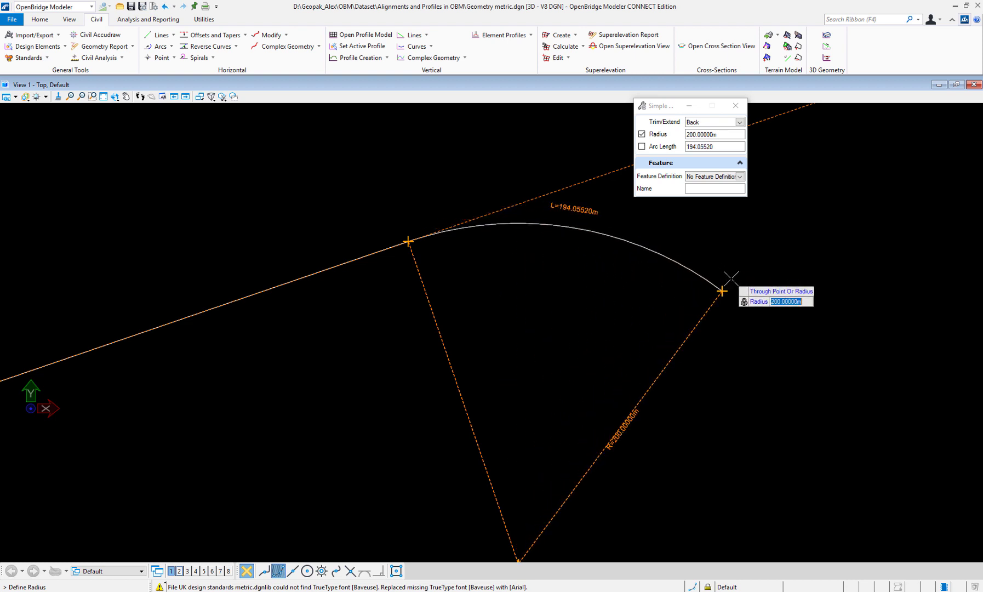
click(731, 278)
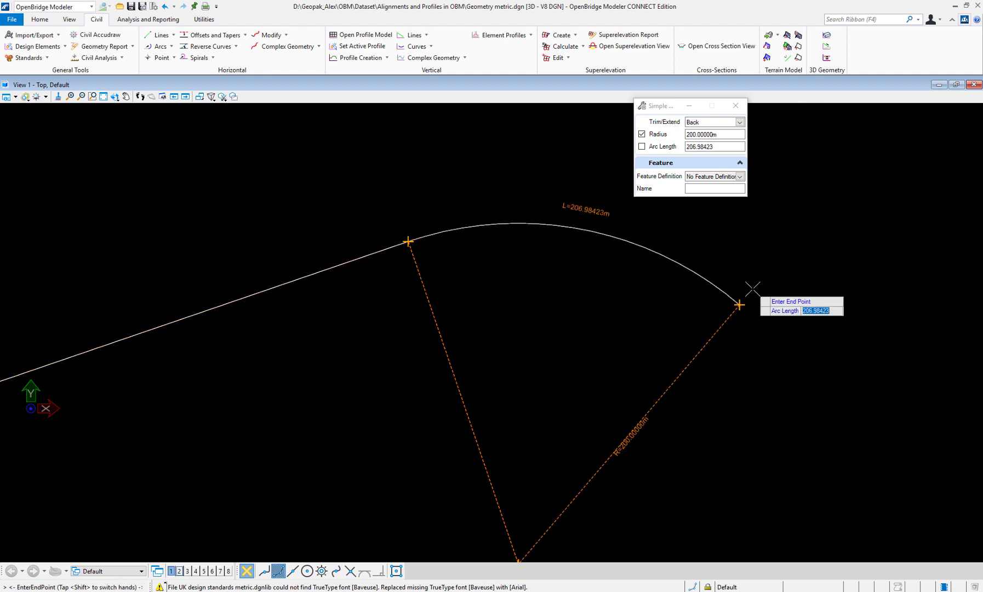
click(752, 289)
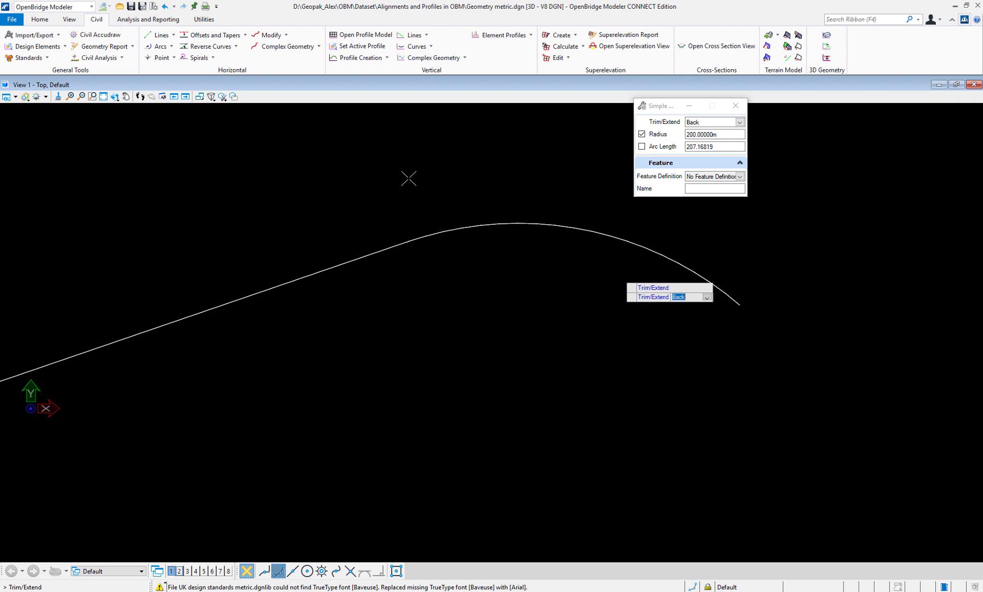
- Bring the curve end into view and start Simple Line From Element
click(125, 97)
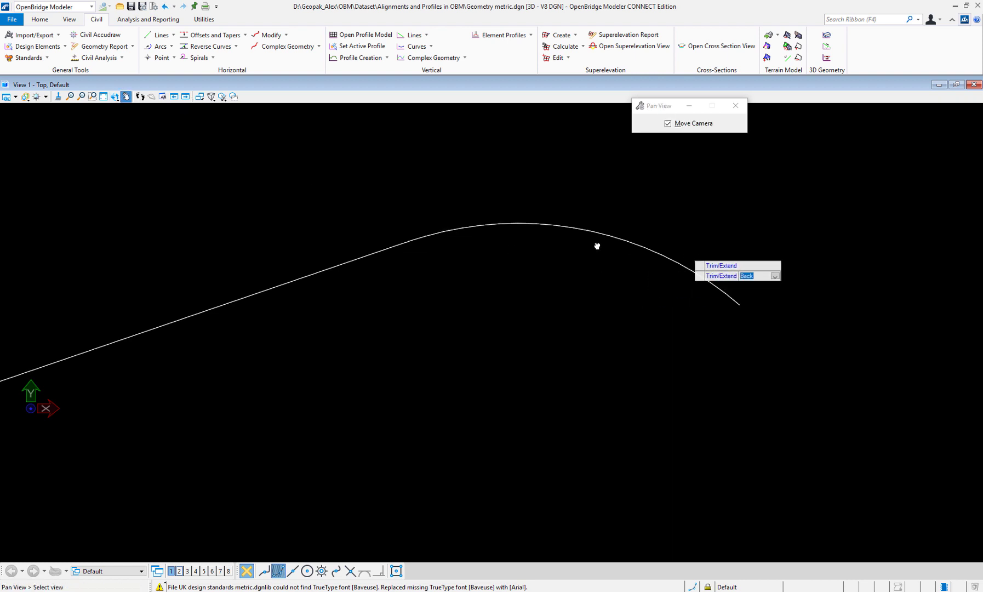
drag(597, 246, 367, 200)
drag(433, 276, 390, 268)
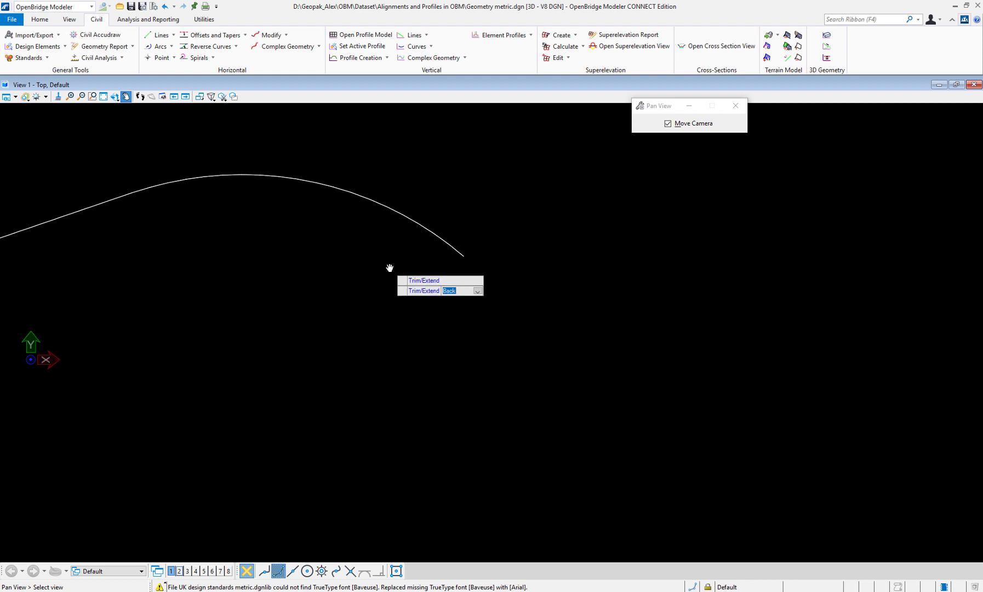
right_click(389, 268)
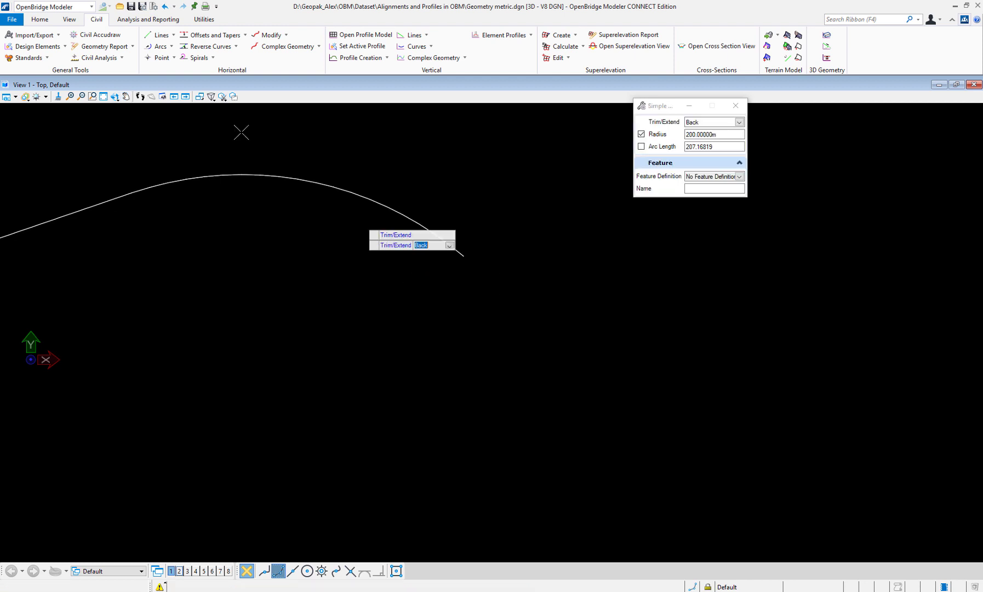
click(174, 35)
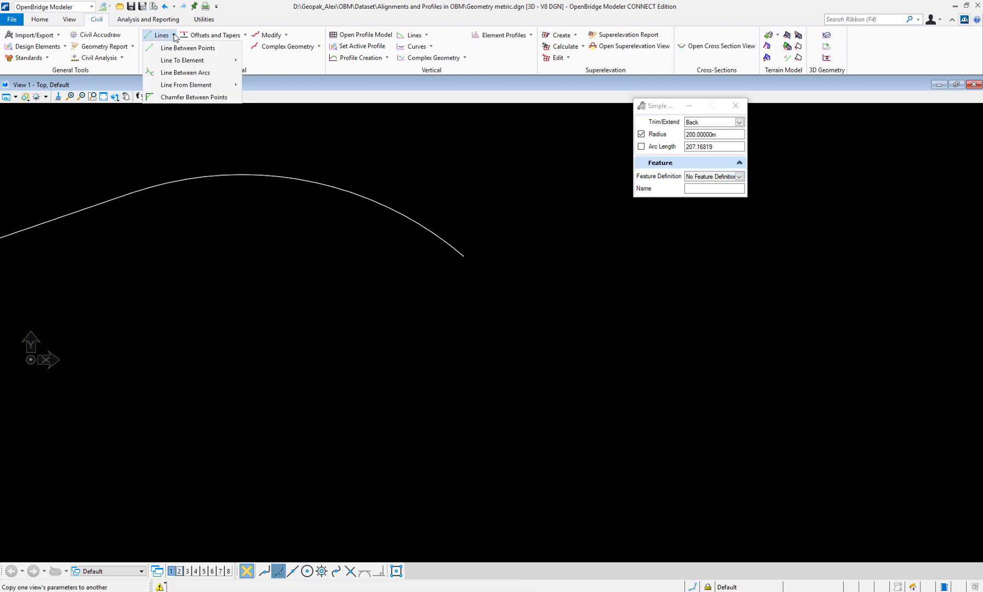
mouse_move(179, 85)
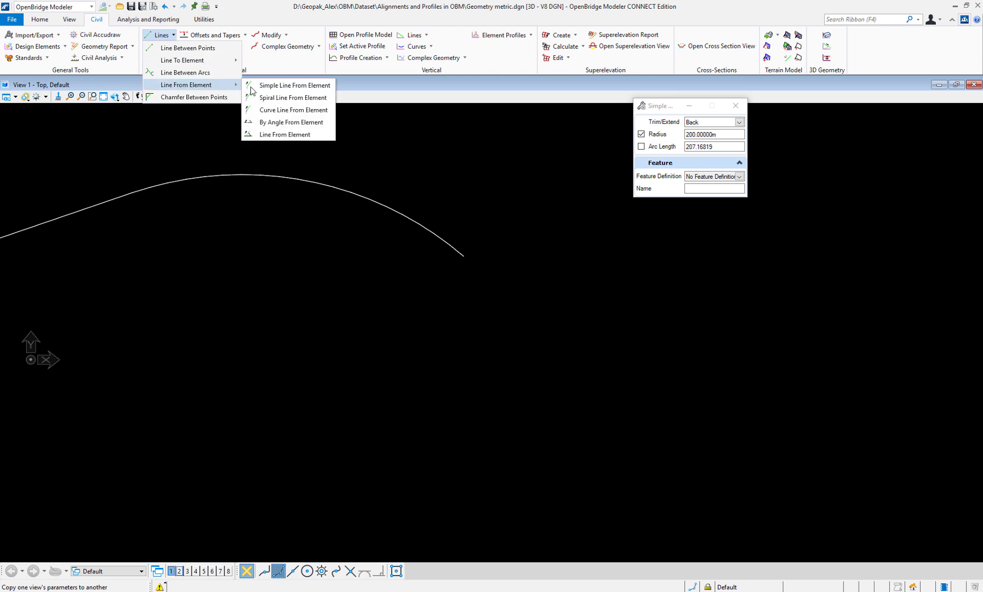
click(294, 90)
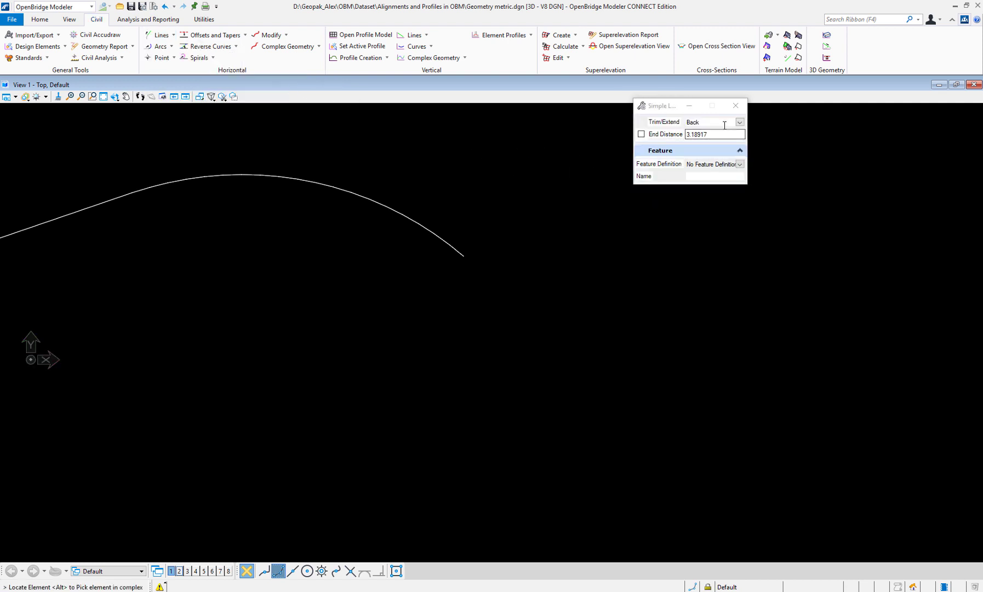
- Draw a tangent line of about 251.21 m from the arc's end and fit the view
click(453, 248)
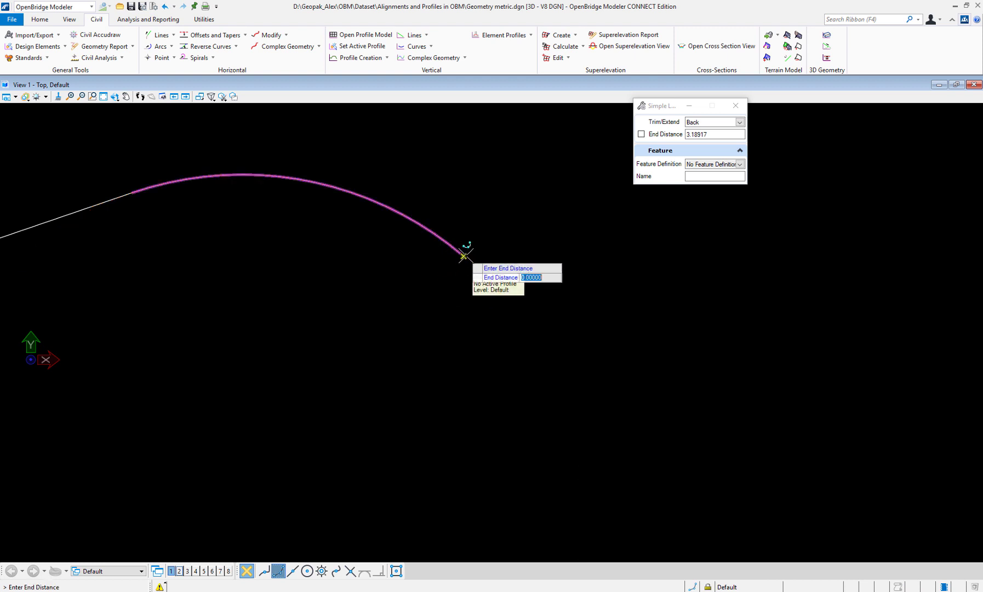
click(463, 256)
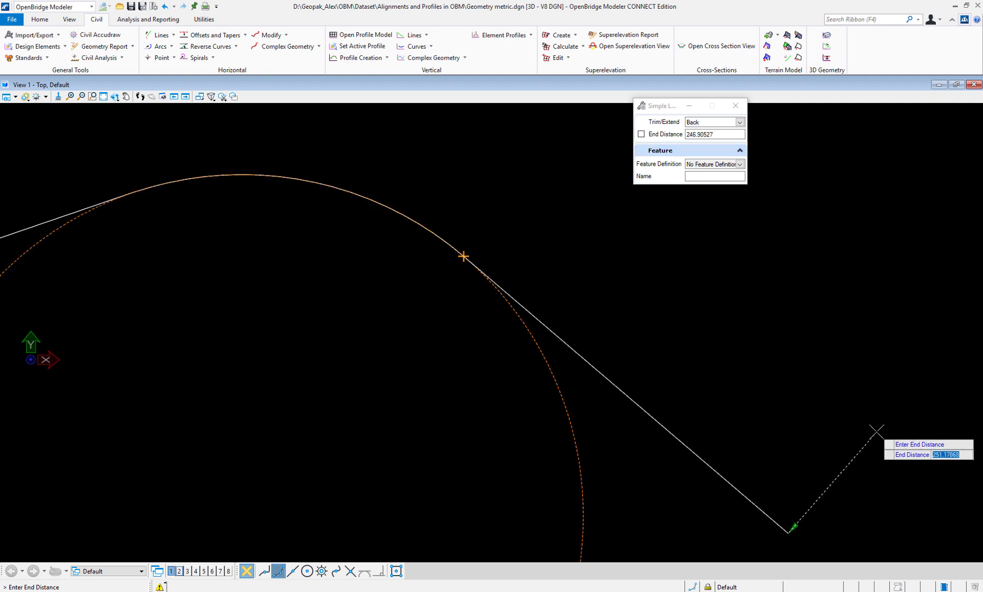
click(877, 432)
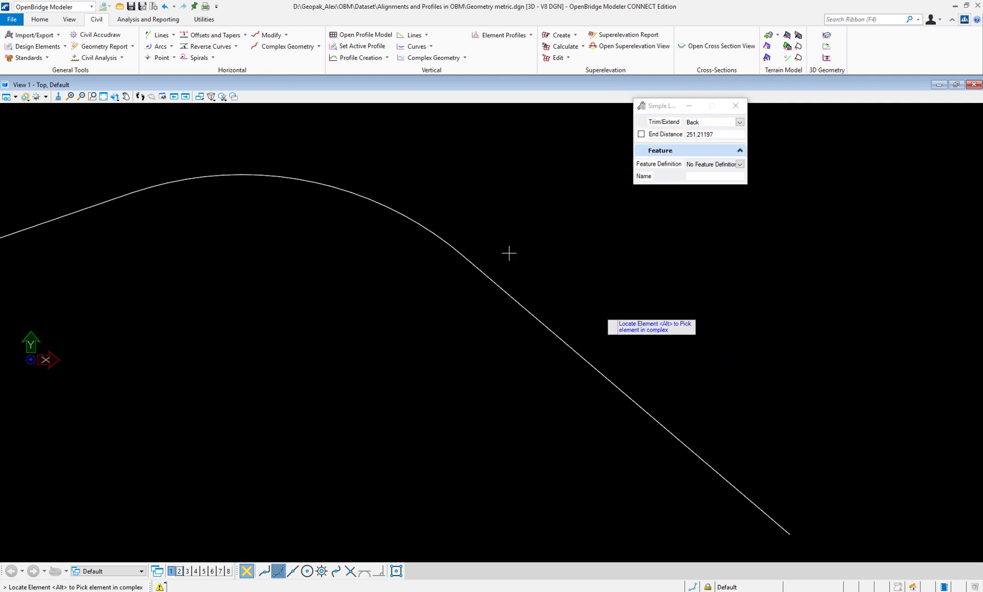
click(102, 97)
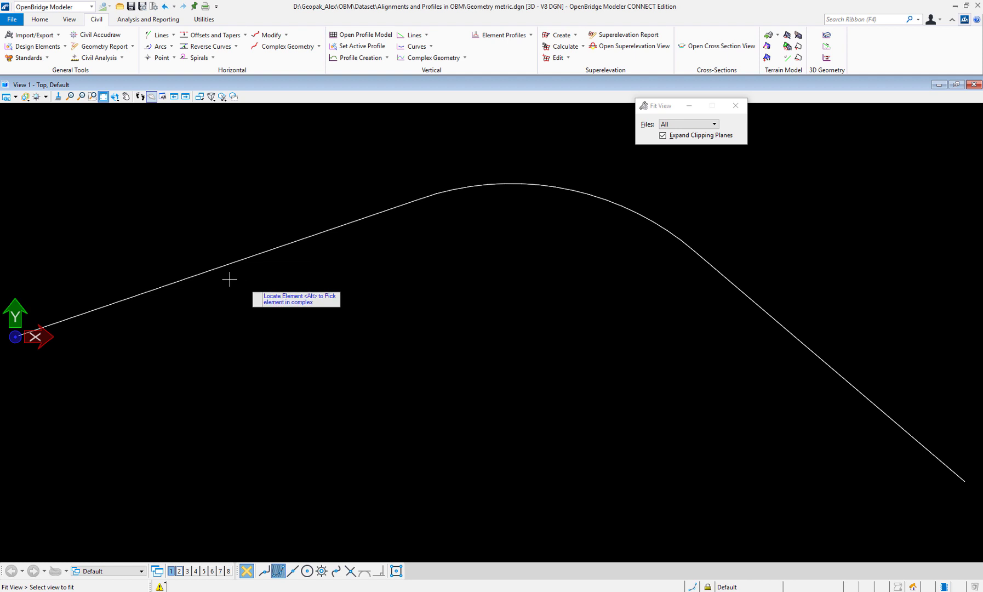
- Fit the top view and open the Set Feature dialog from Civil Standards
click(491, 292)
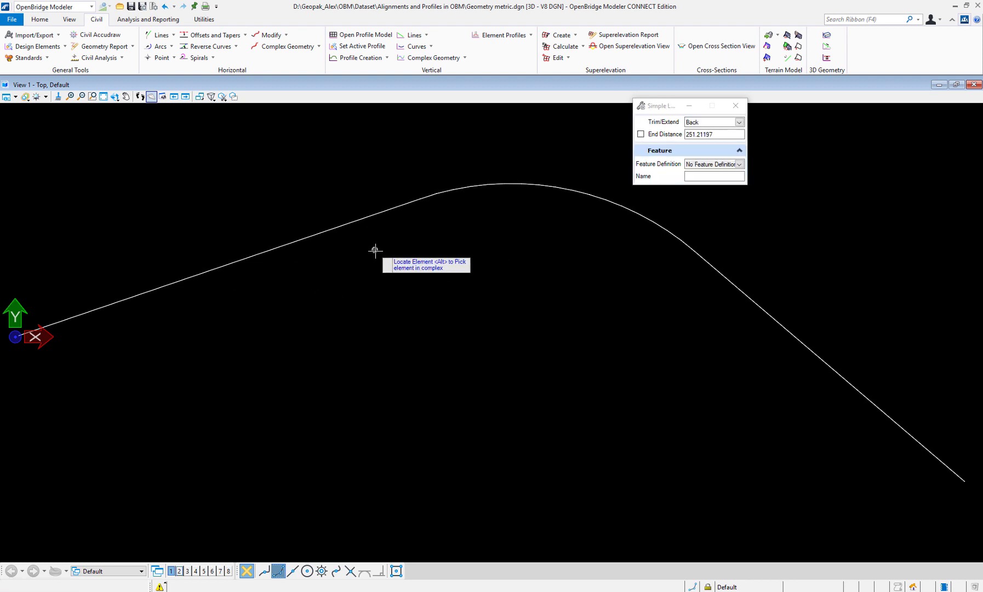
click(319, 46)
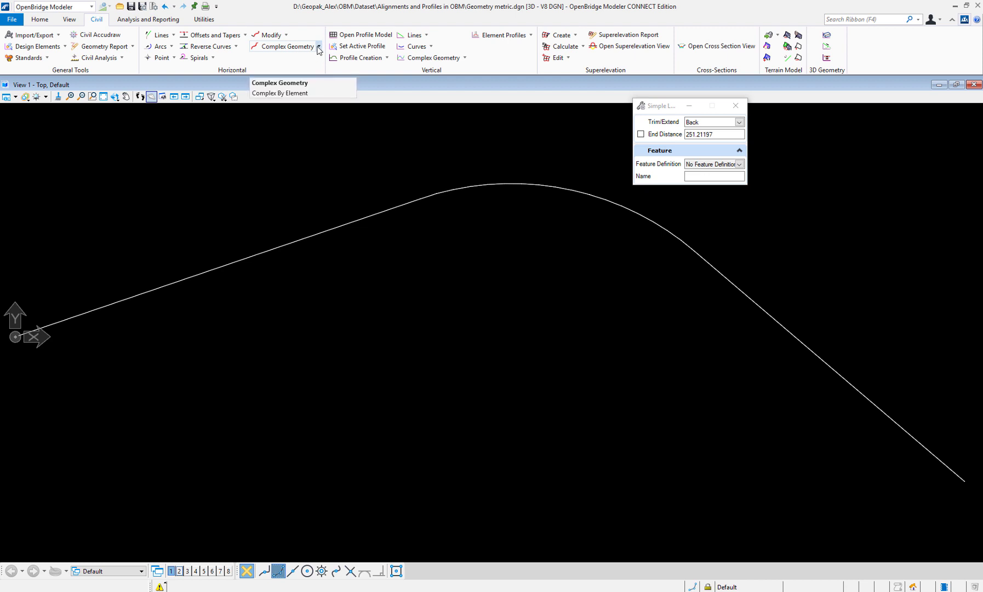
click(318, 47)
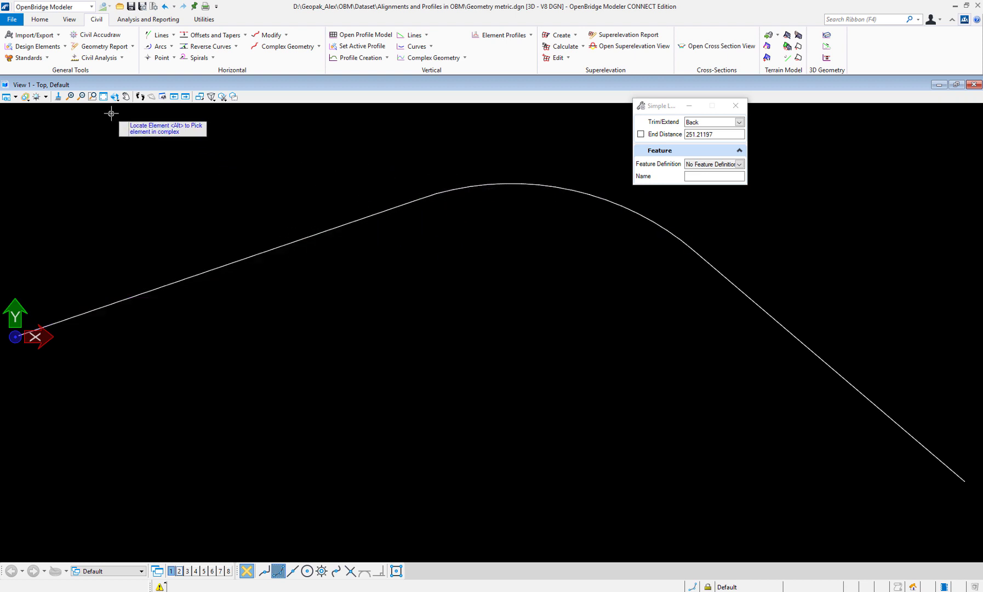
click(47, 58)
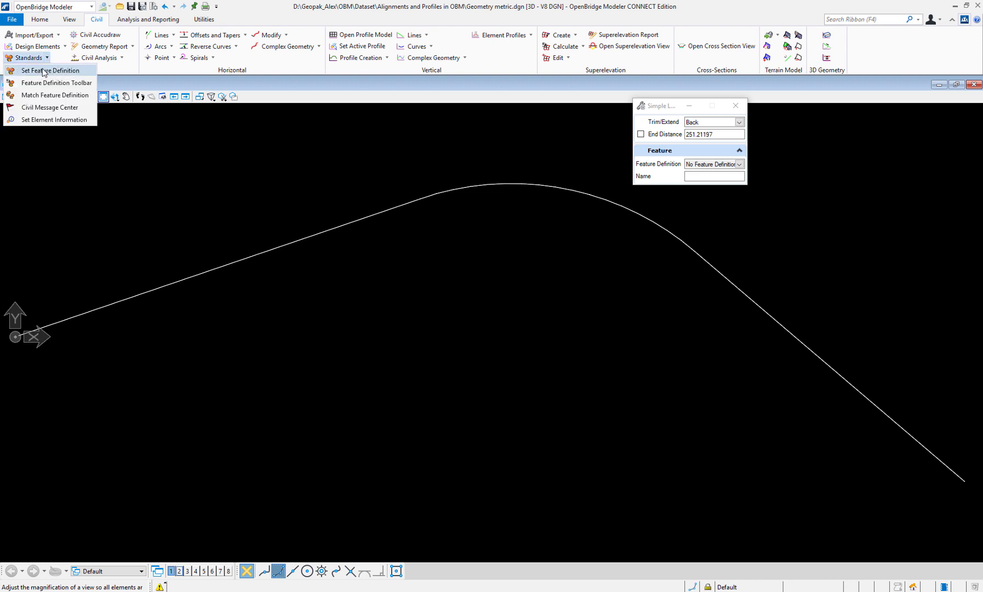
click(44, 72)
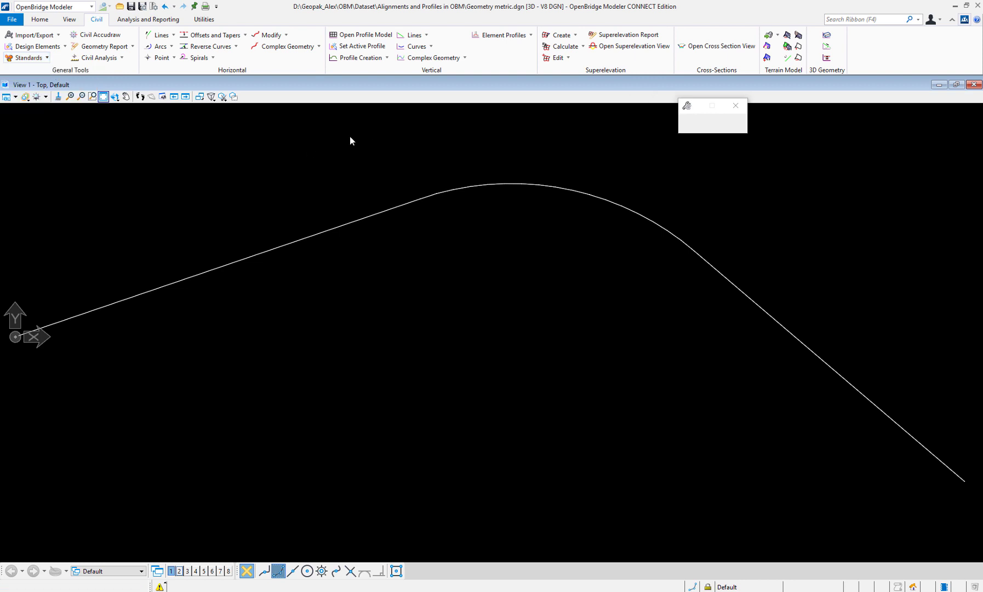
click(47, 58)
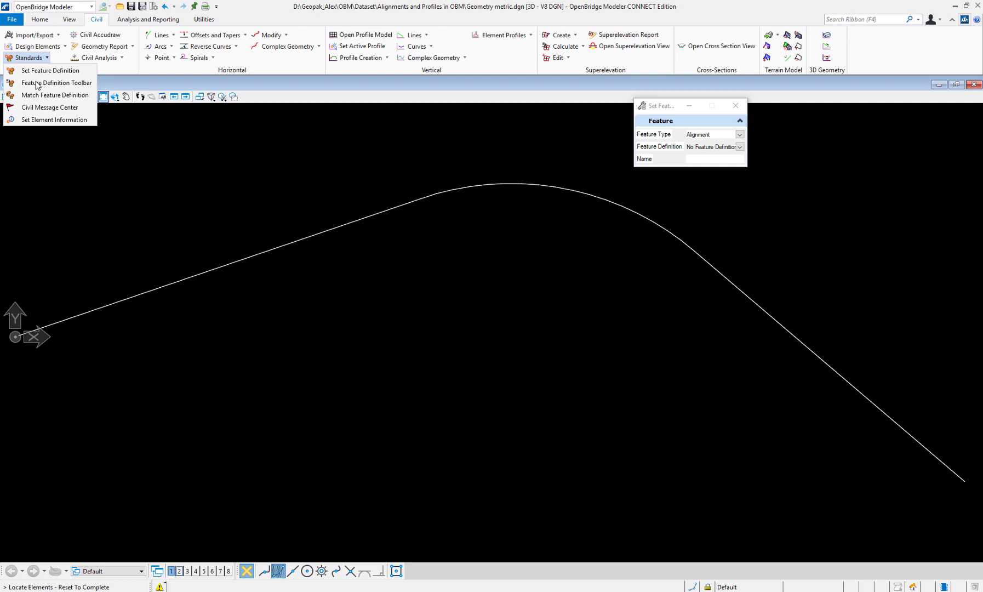
click(660, 109)
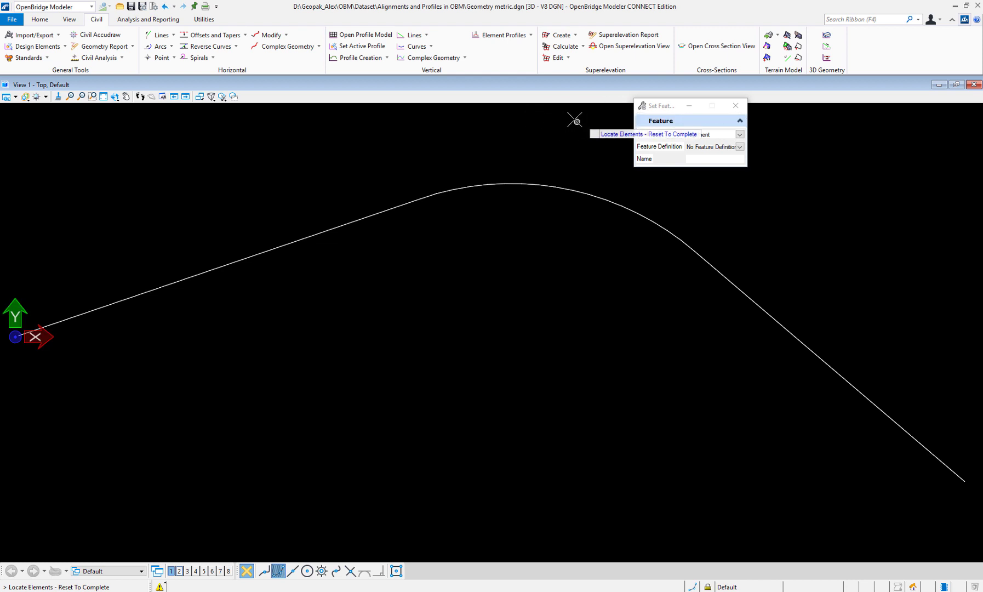
- Make Alignment > Geom_Baseline active in the Feature Definition Toolbar
click(47, 57)
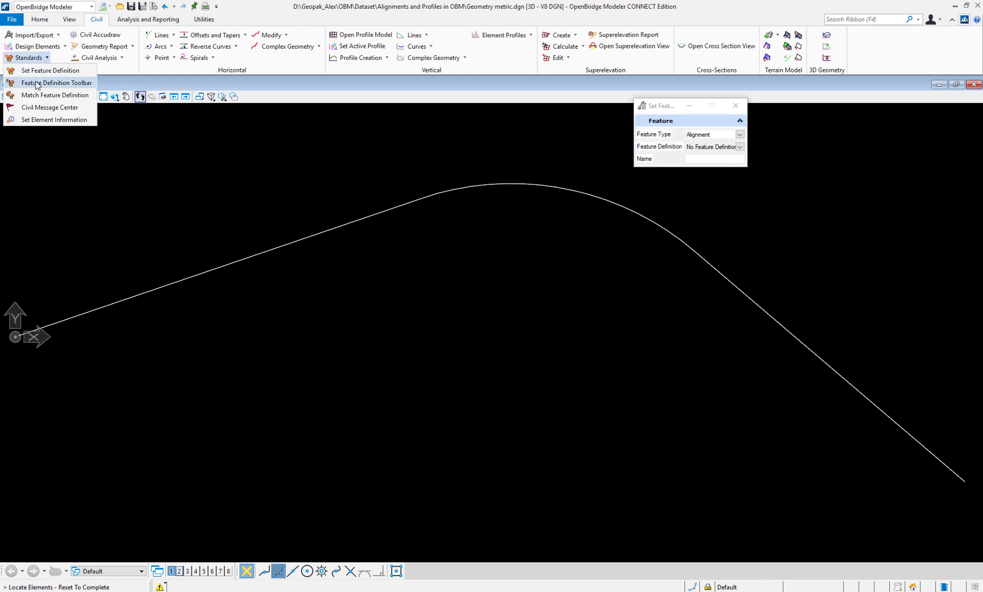
click(37, 83)
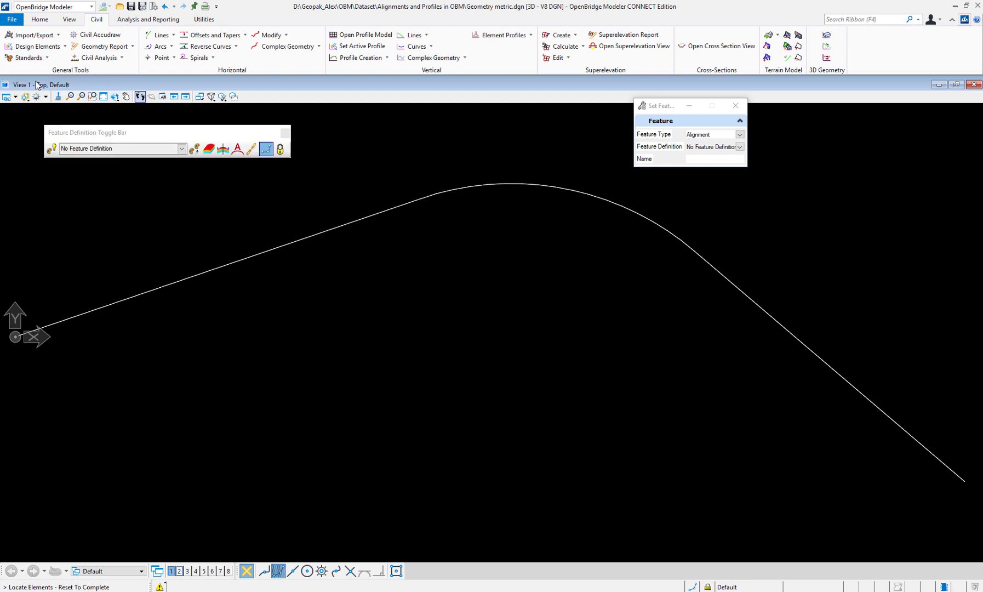
click(182, 149)
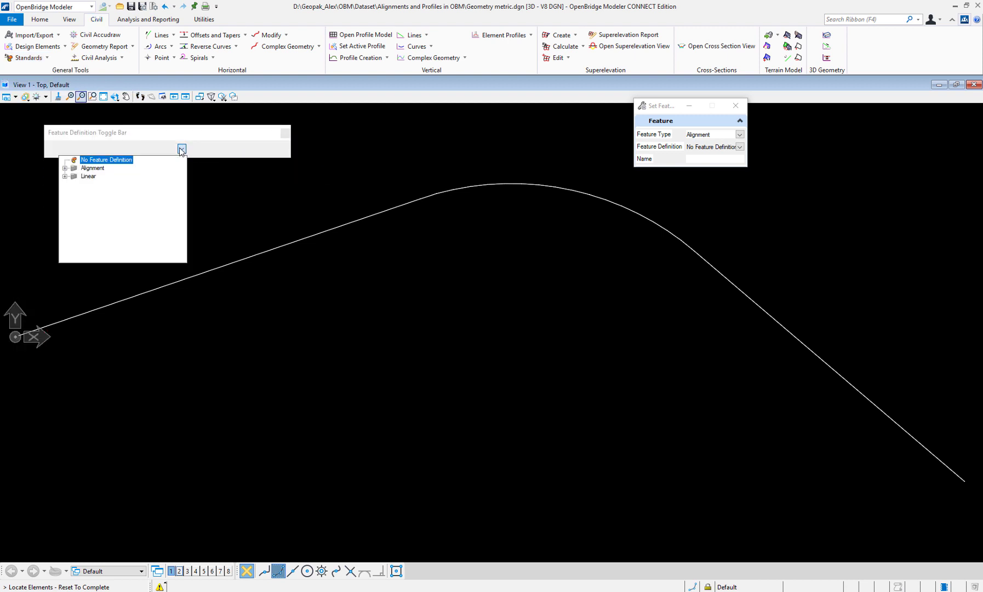
click(65, 168)
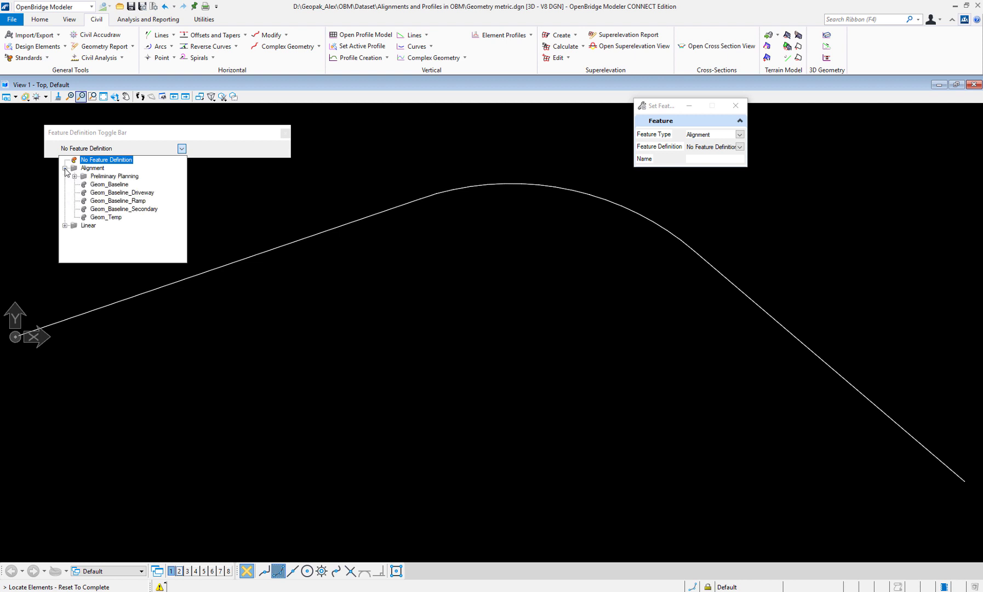
click(113, 186)
click(113, 186)
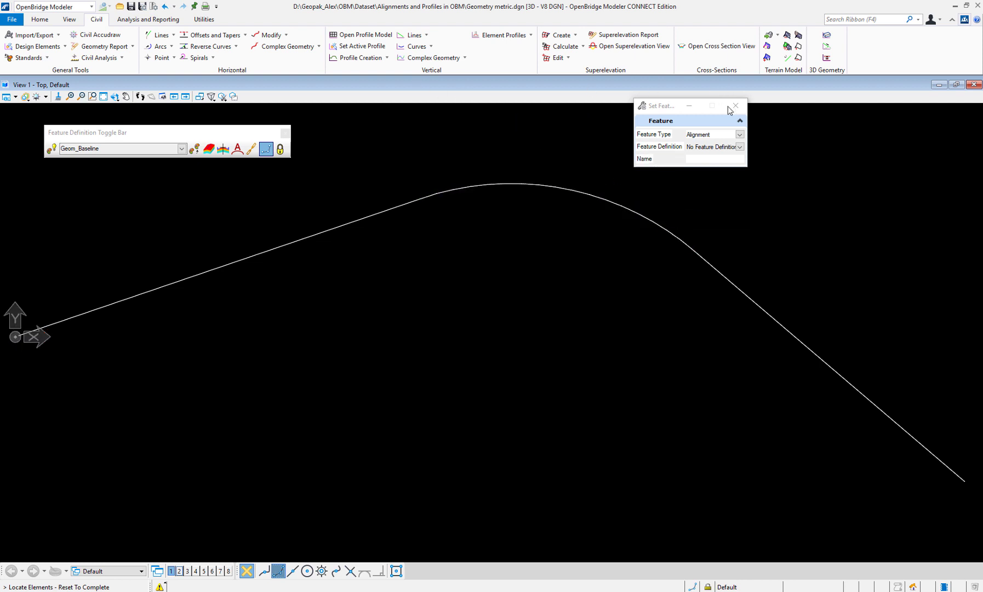
- Set up Create Complex with feature definition Geom_Baseline and name Centerline
click(319, 47)
click(295, 59)
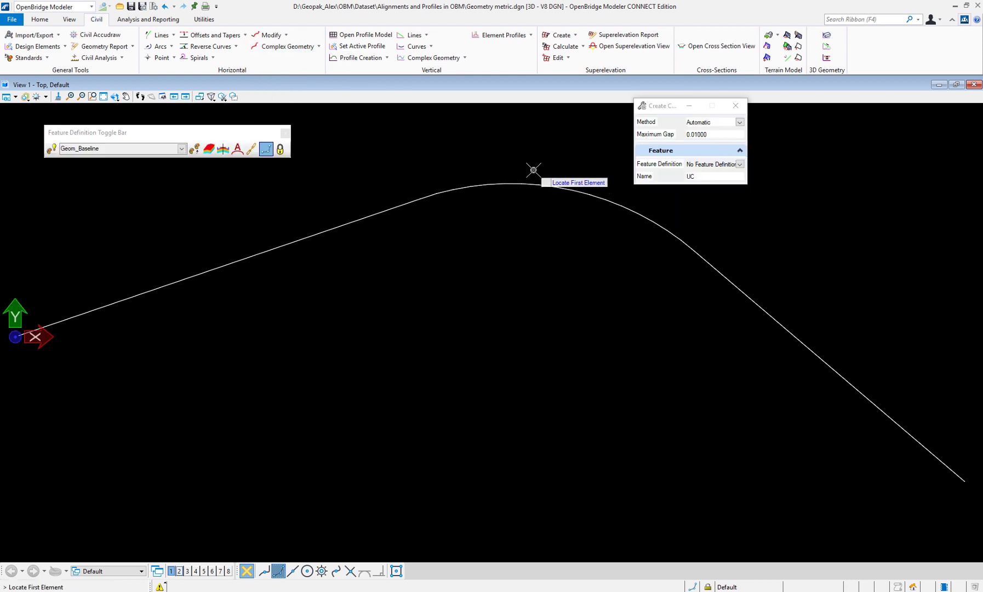
click(740, 164)
click(692, 191)
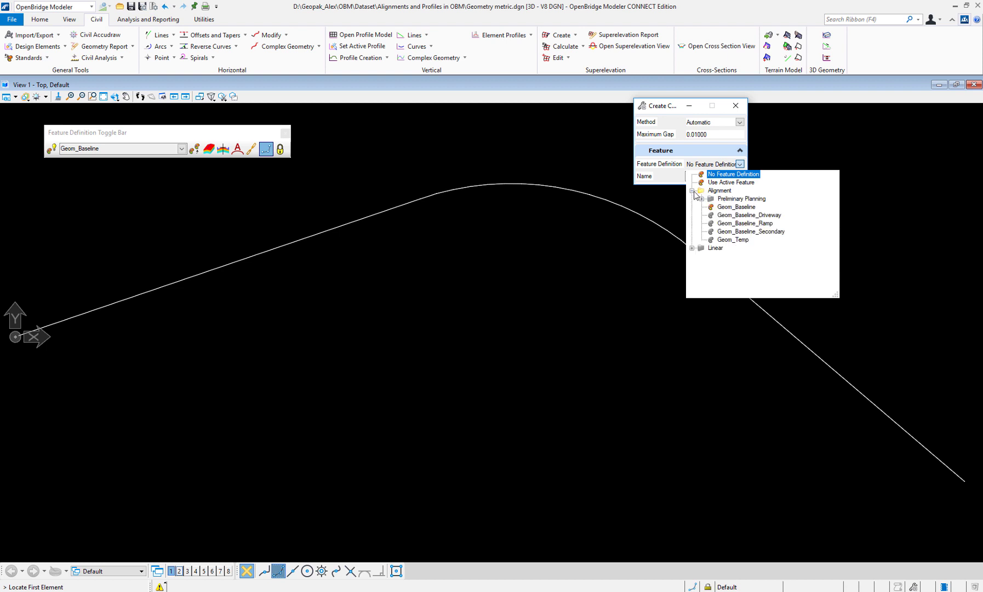
click(717, 207)
drag(738, 175, 666, 177)
text(Centerline)
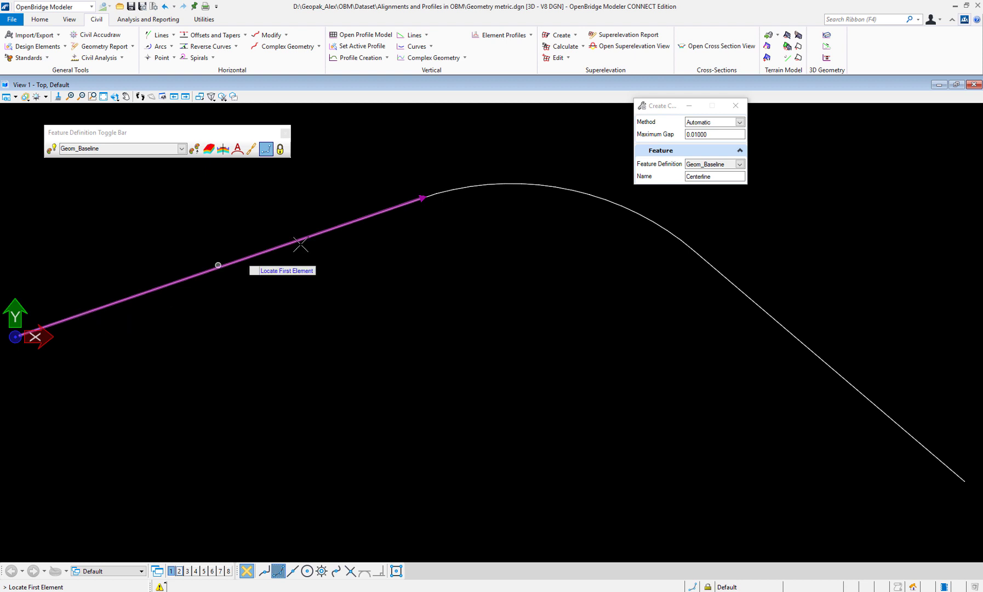
- Pick the first line and accept the complex alignment
click(104, 305)
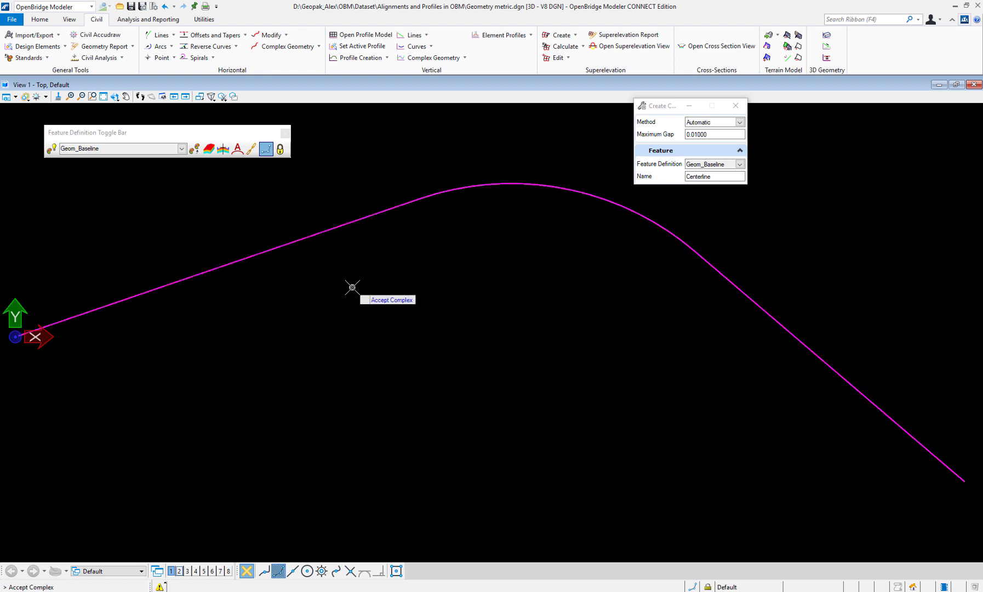
click(353, 287)
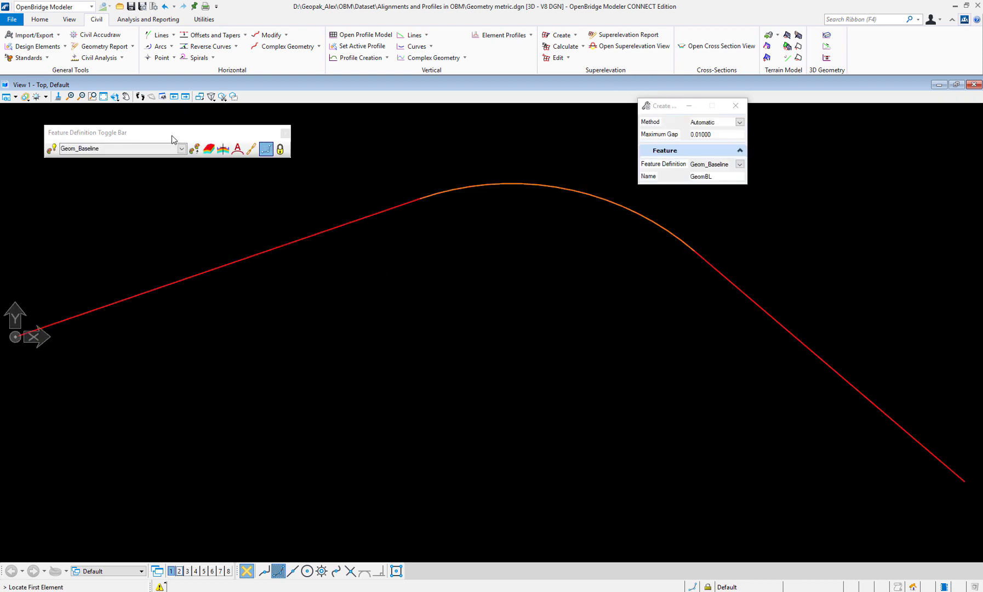
drag(169, 138, 129, 123)
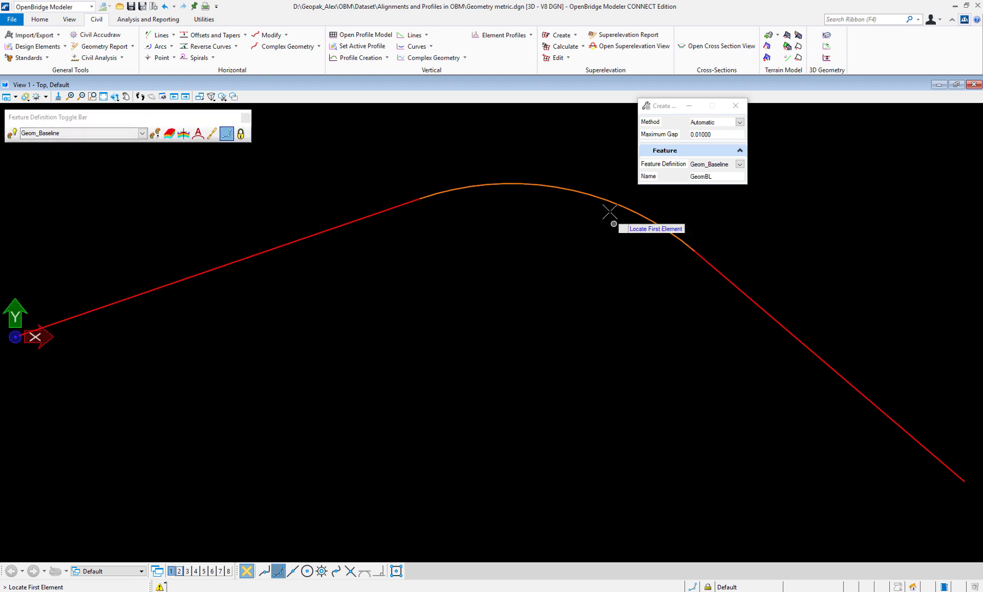
- Change the Centerline curve radius from 200 m to 250 m
click(39, 19)
click(86, 49)
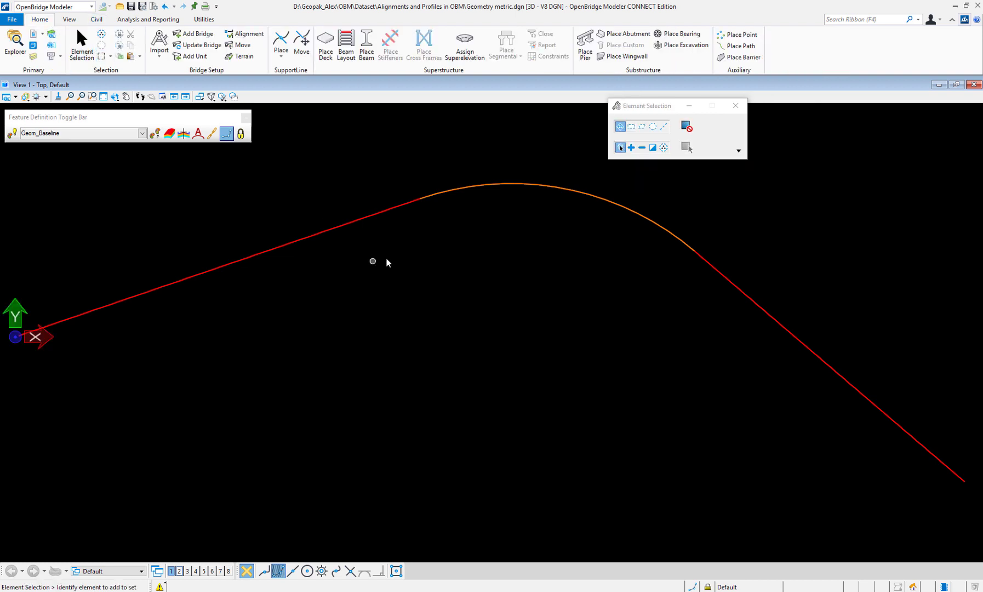
click(531, 191)
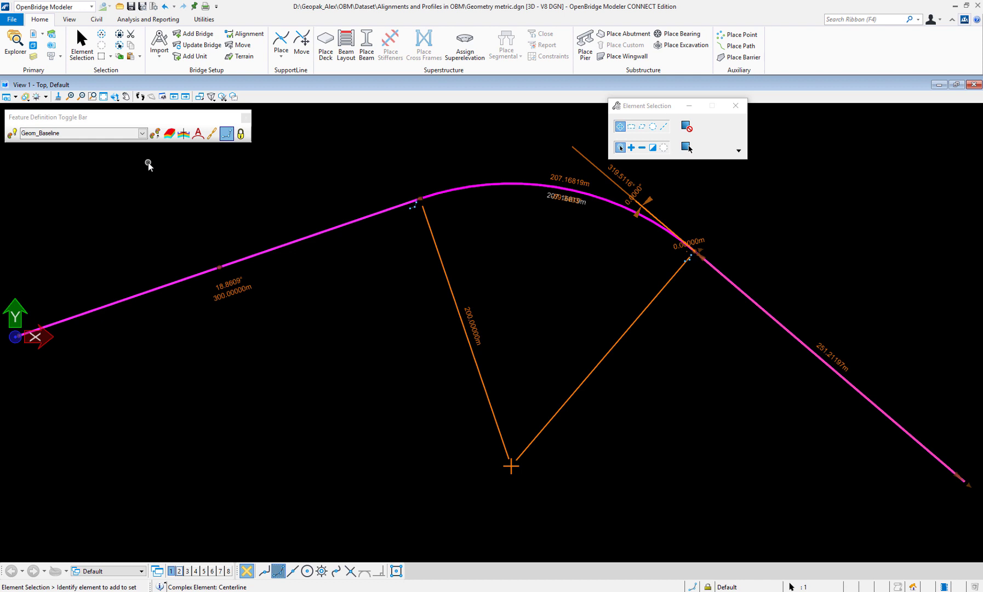
click(478, 332)
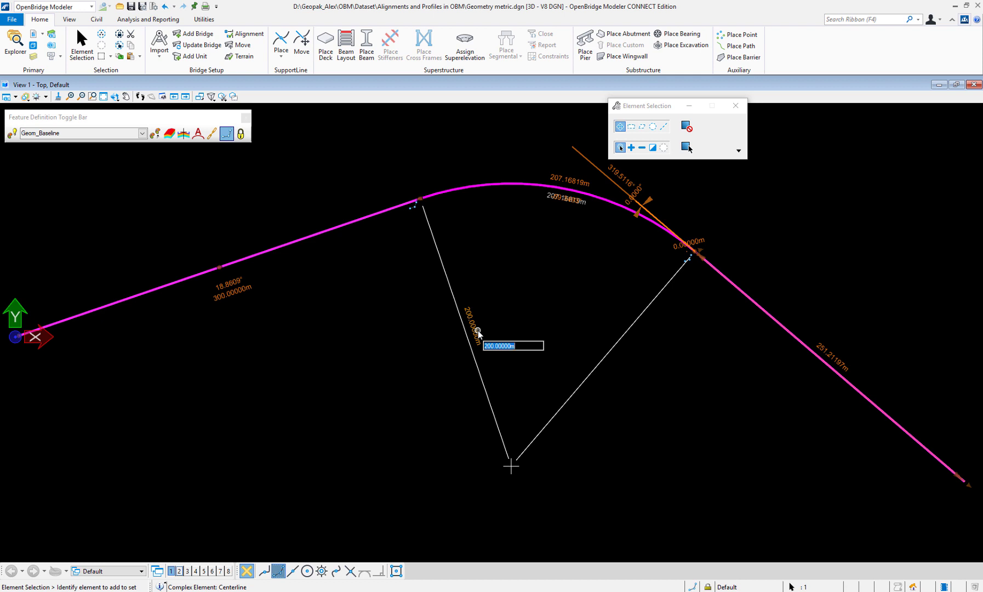
text(25)
key(Return)
click(535, 330)
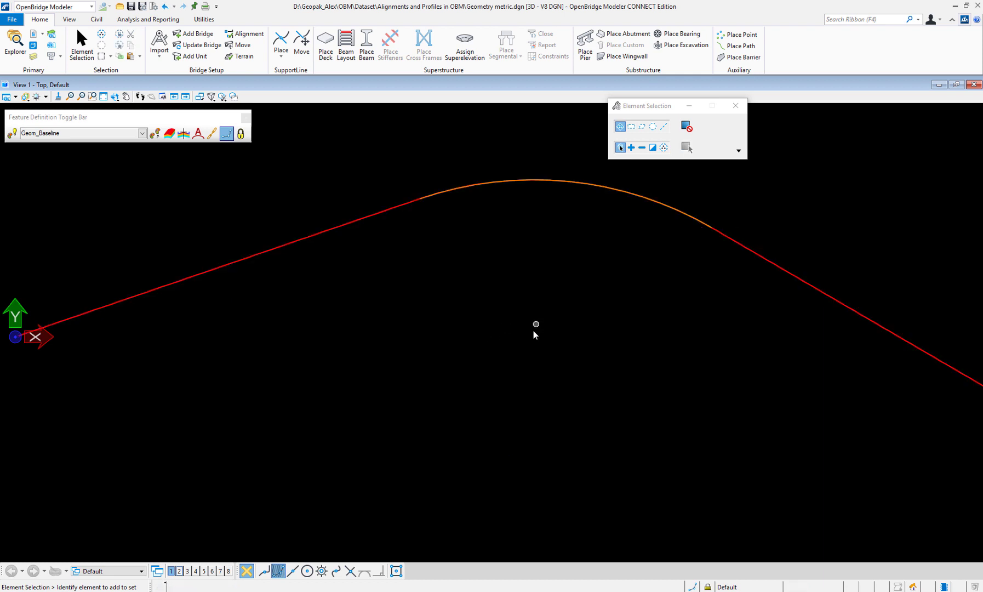
- Change the alignment's 251.21197 m length value to 300.0 m
click(787, 268)
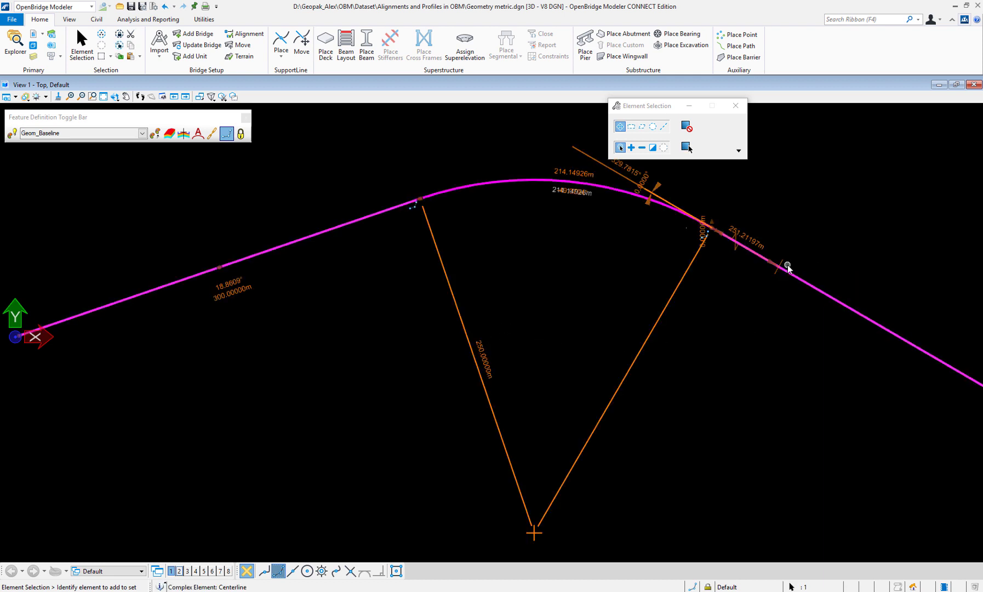
click(758, 242)
key(End)
key(ctrl+a)
text(300.0)
key(Return)
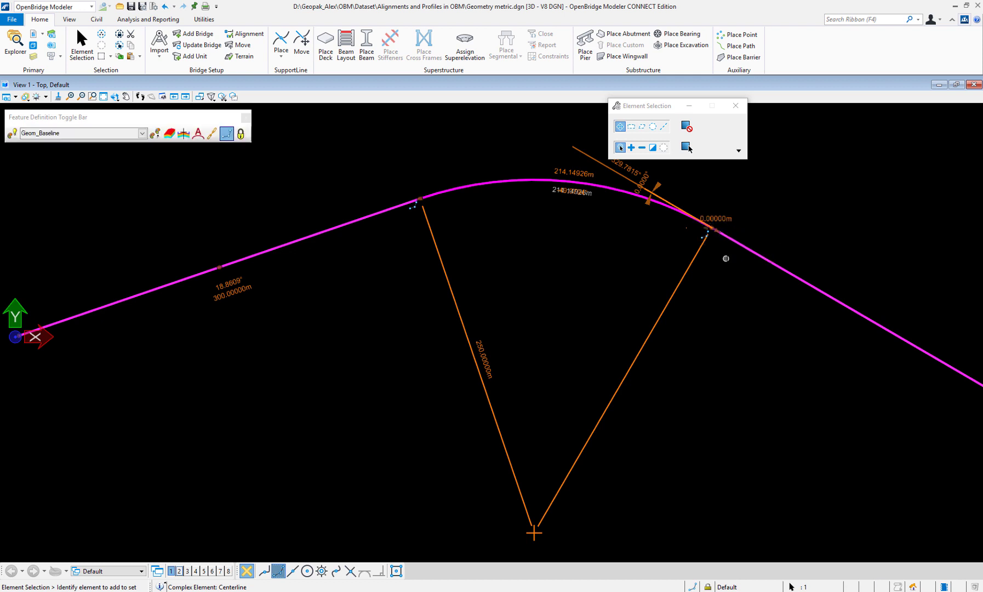
click(726, 268)
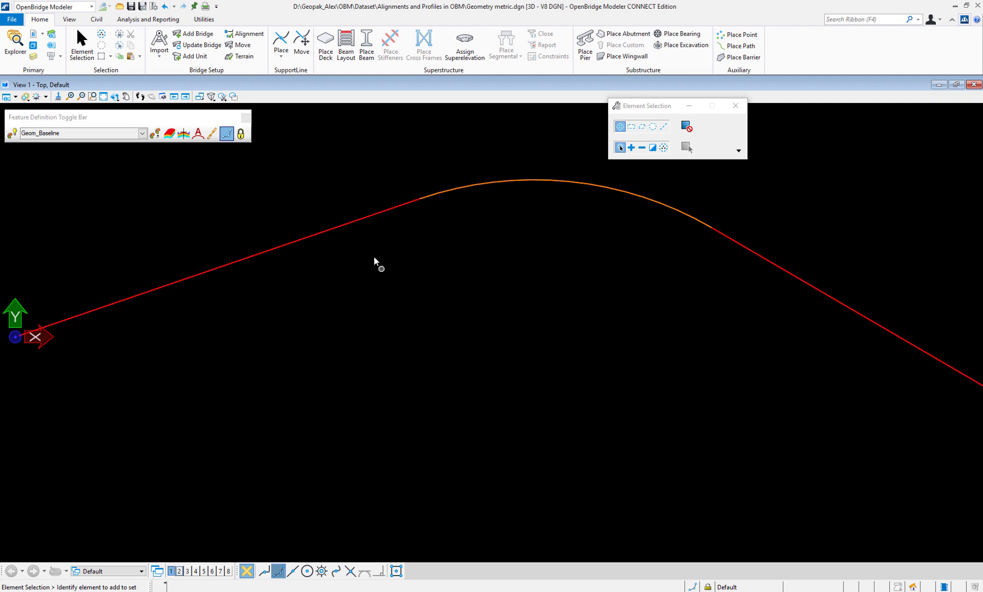
click(362, 218)
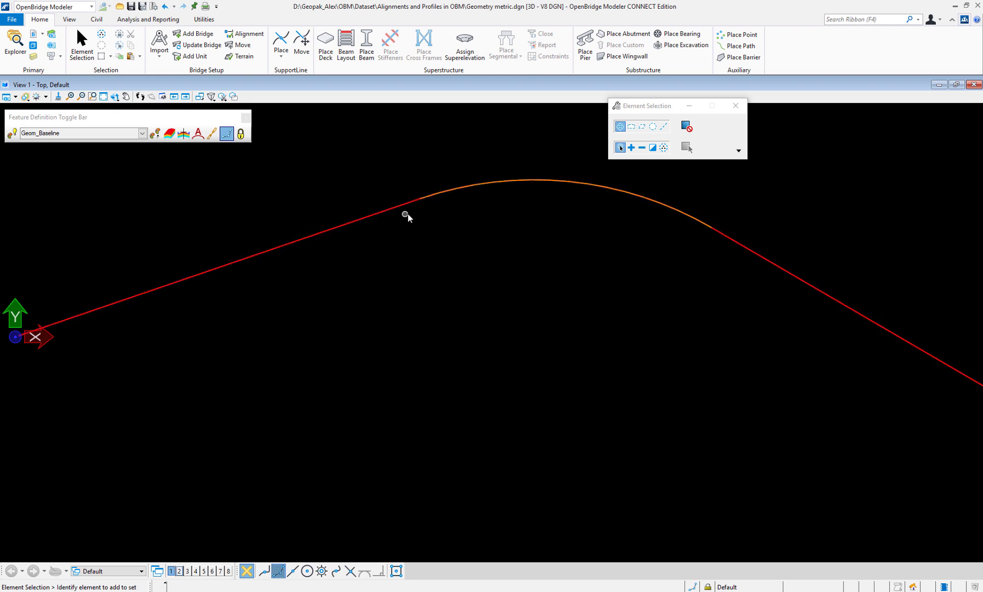
- Set the drawing scale to 1:100 on Analysis and Reporting
click(163, 22)
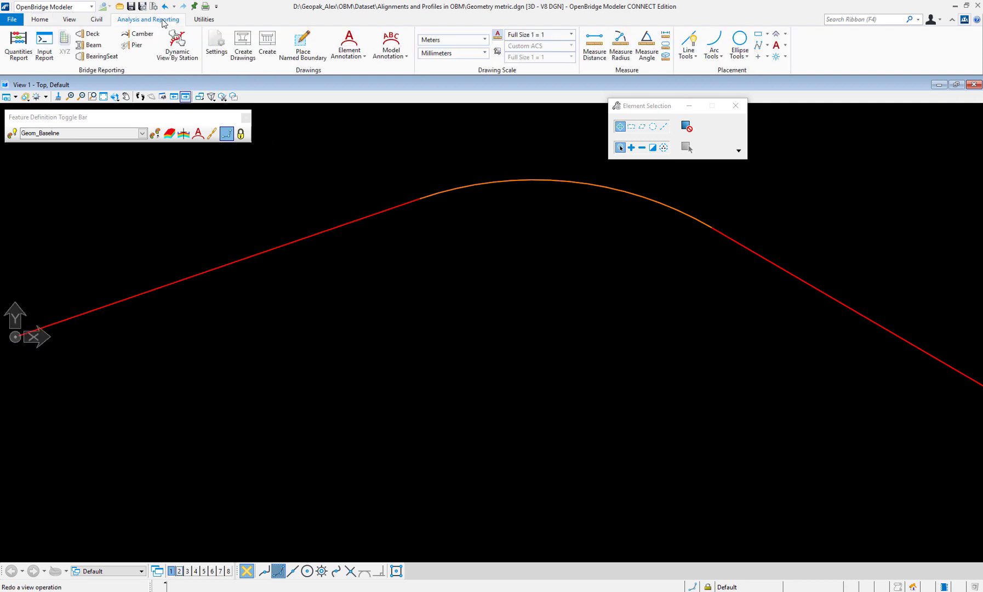
click(560, 36)
drag(600, 59, 601, 82)
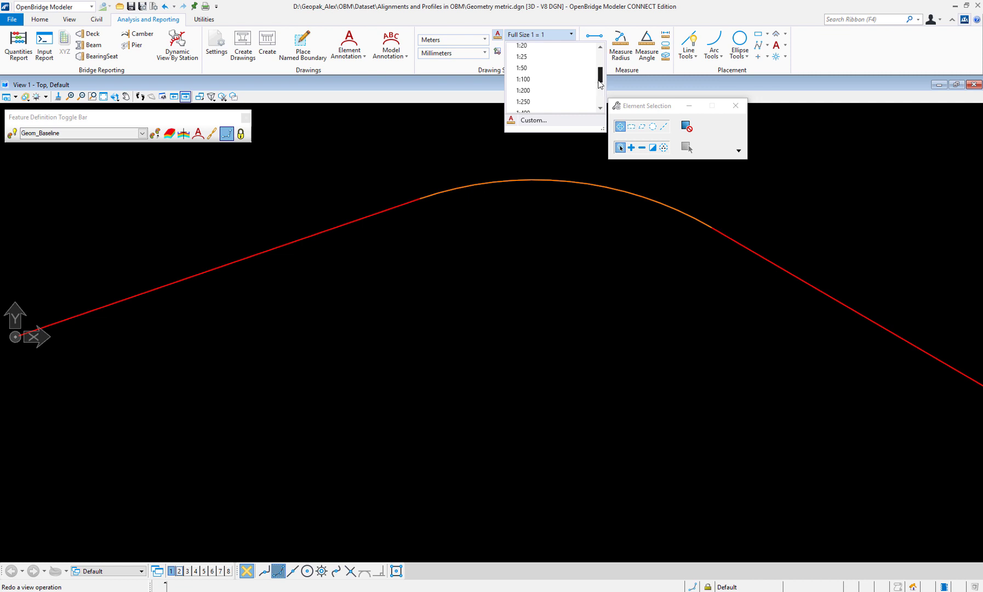
click(526, 79)
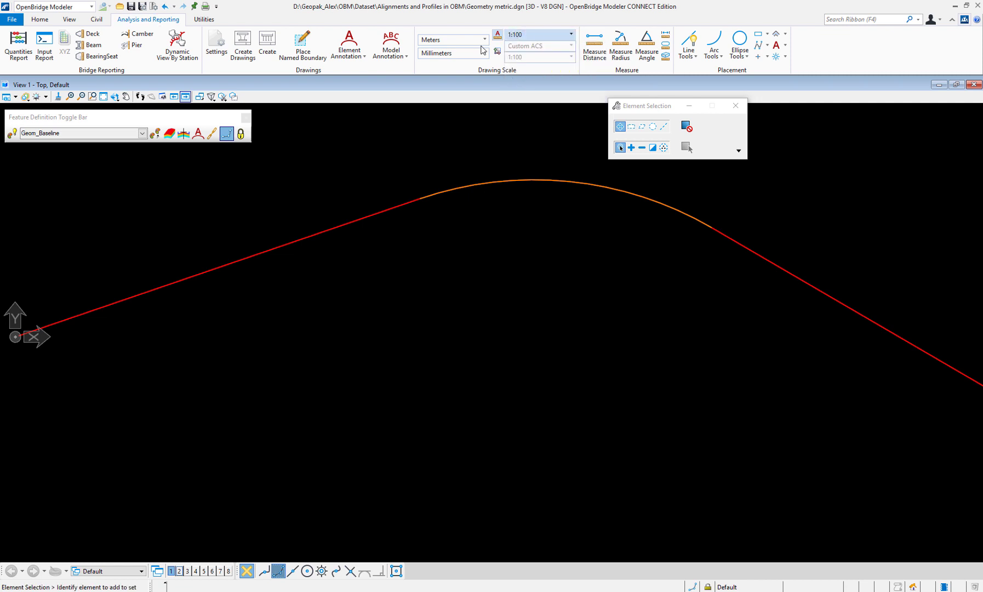
- Annotate the Centerline alignment with station ticks using Annotate Element
click(351, 57)
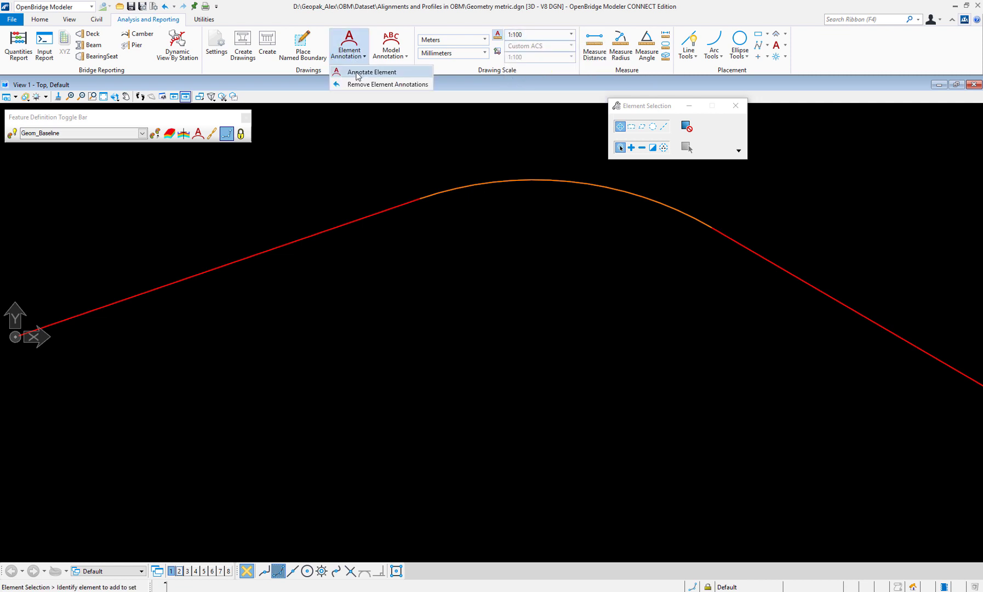
click(357, 73)
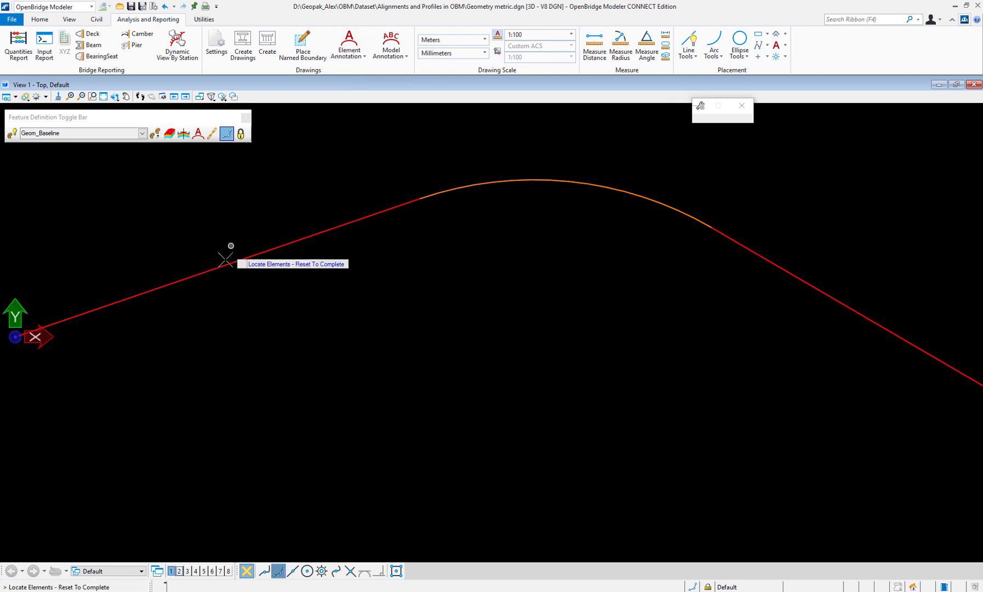
mouse_move(225, 262)
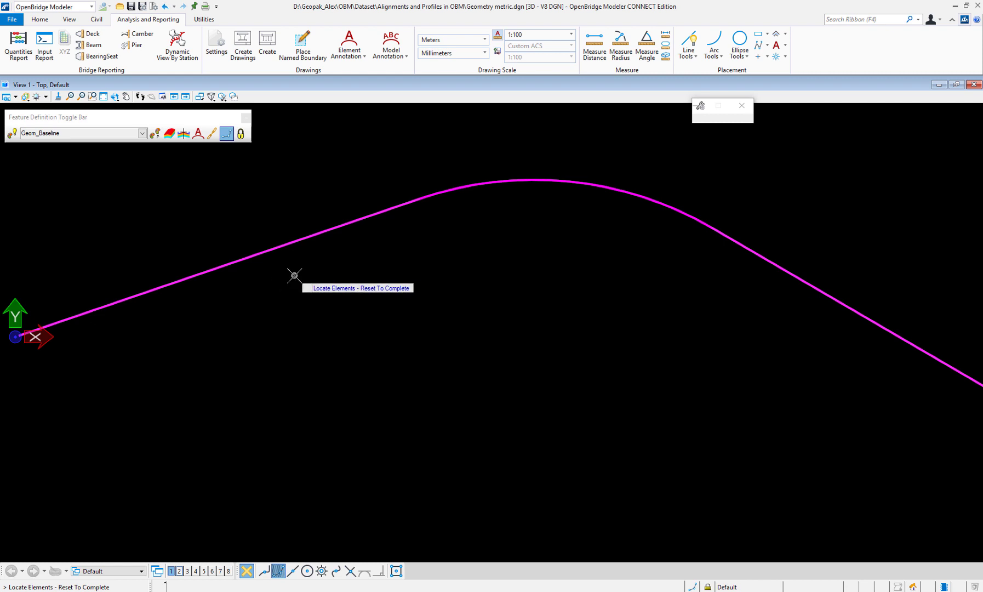
right_click(294, 275)
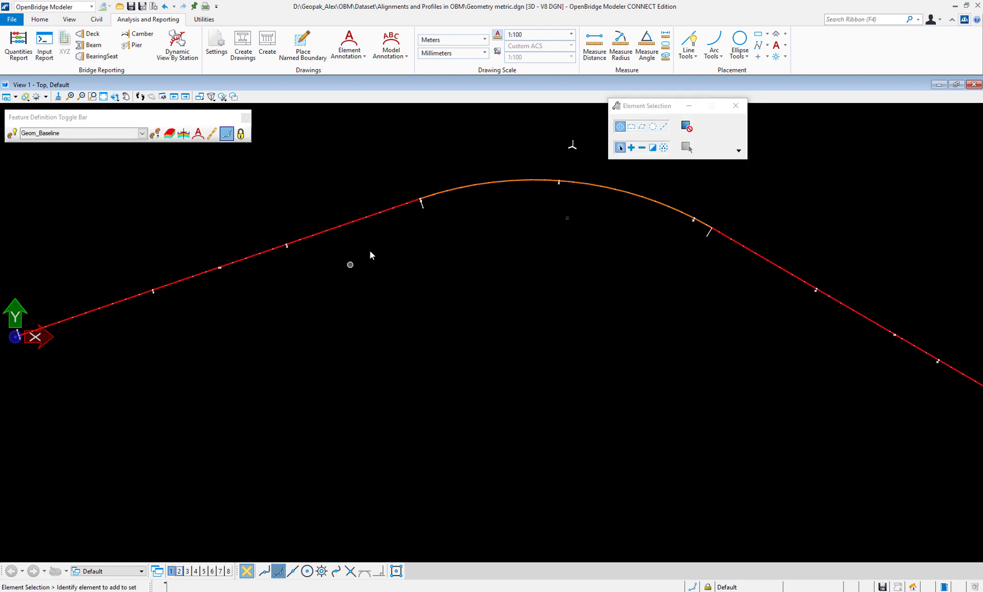
- Try the drawing scales 1:500, 1:1000 and 1:200, then settle on 1:400
click(571, 34)
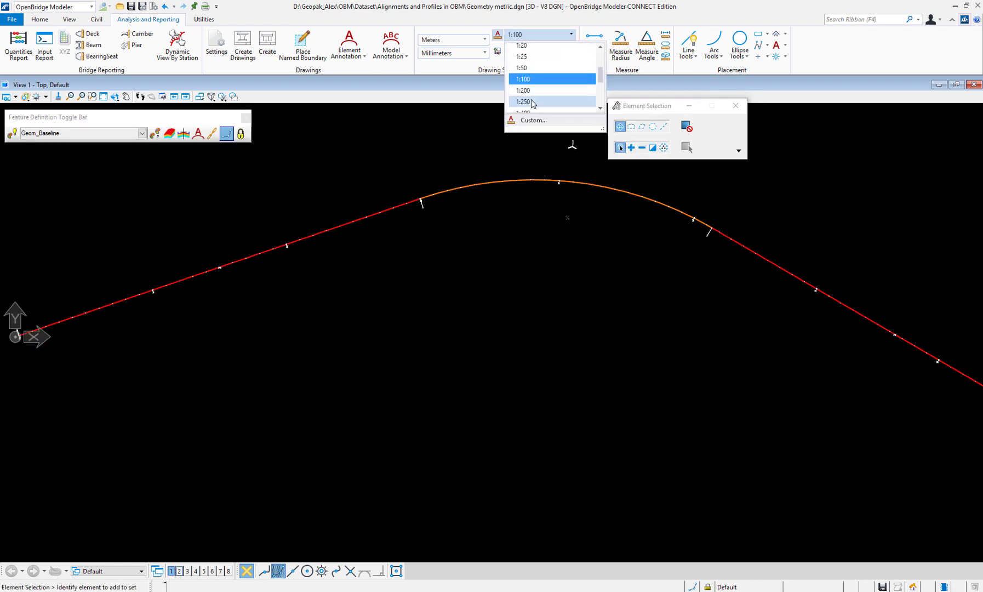
scroll(535, 98, down, 1)
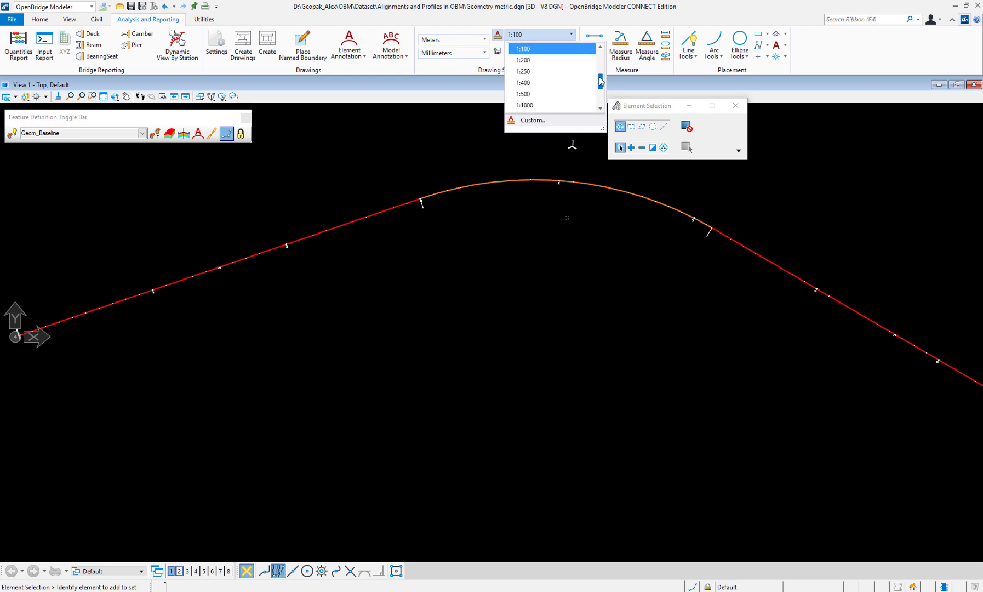
click(540, 94)
scroll(441, 203, up, 3)
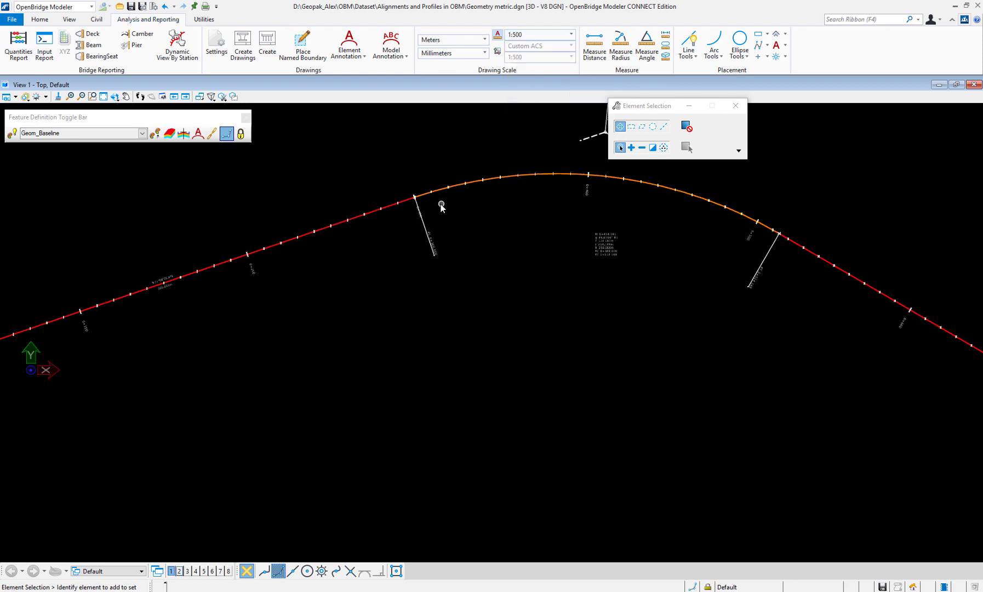
click(572, 37)
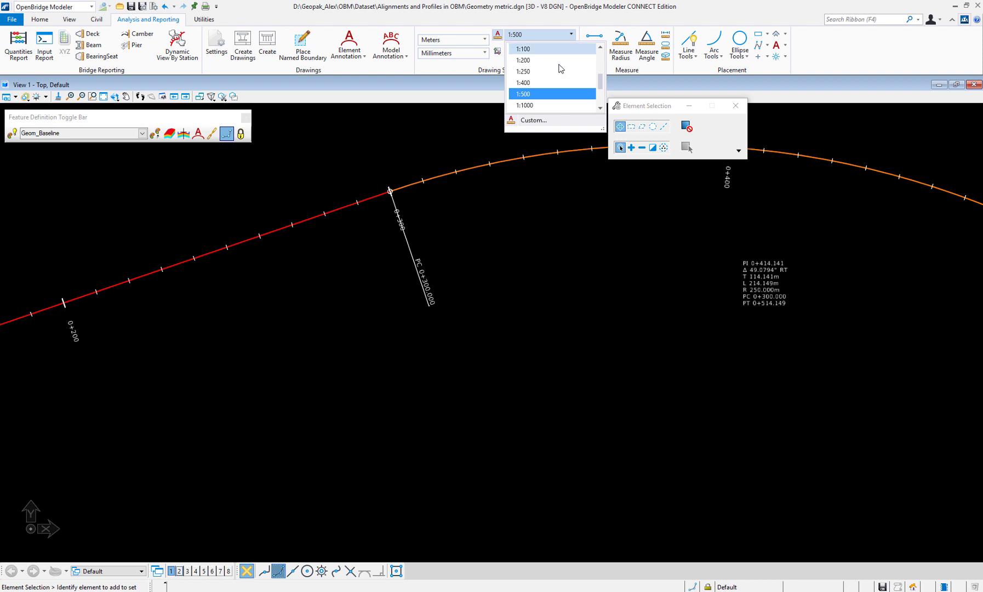
click(537, 105)
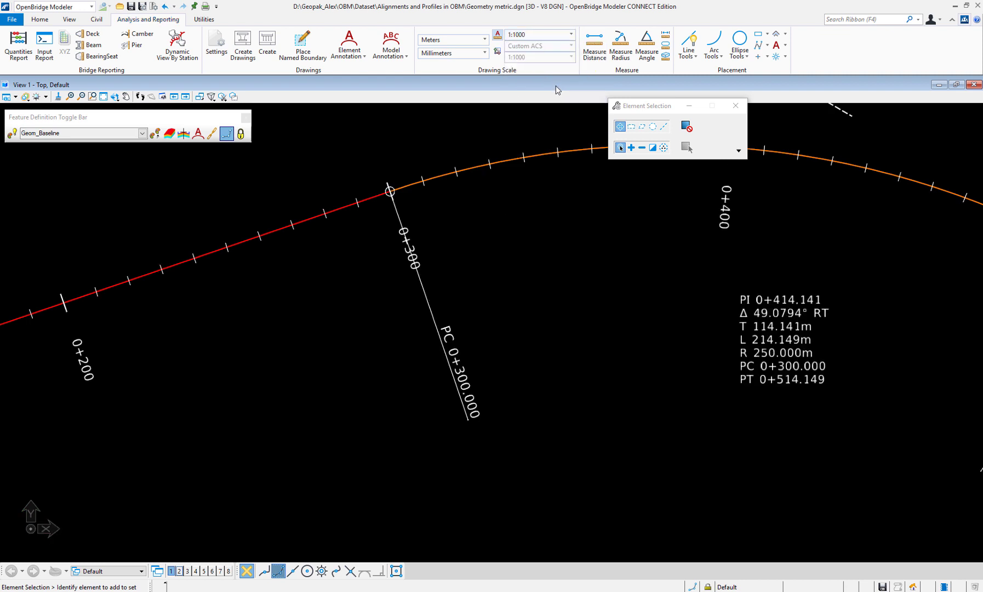
click(571, 34)
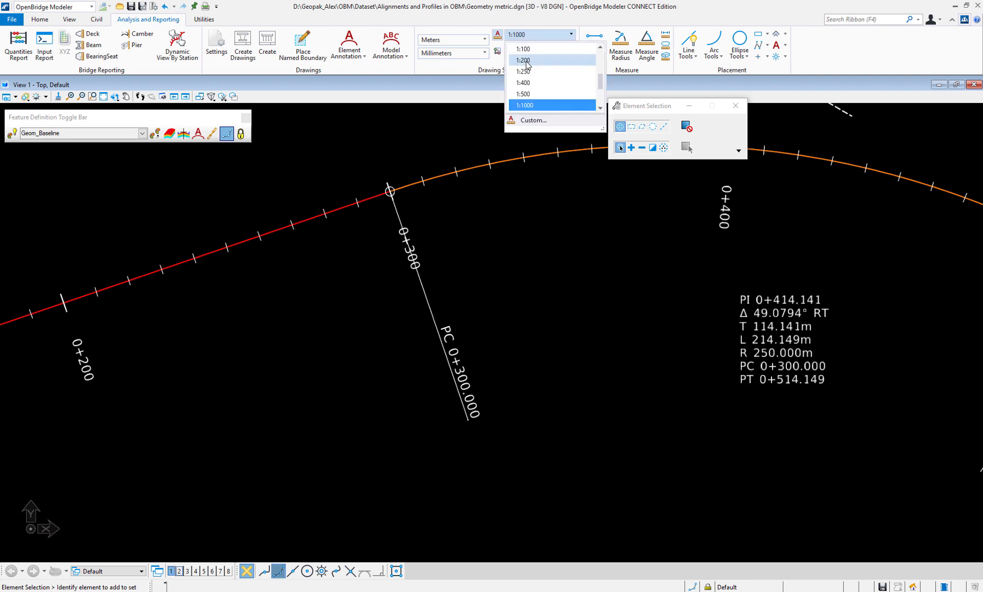
click(527, 62)
click(572, 34)
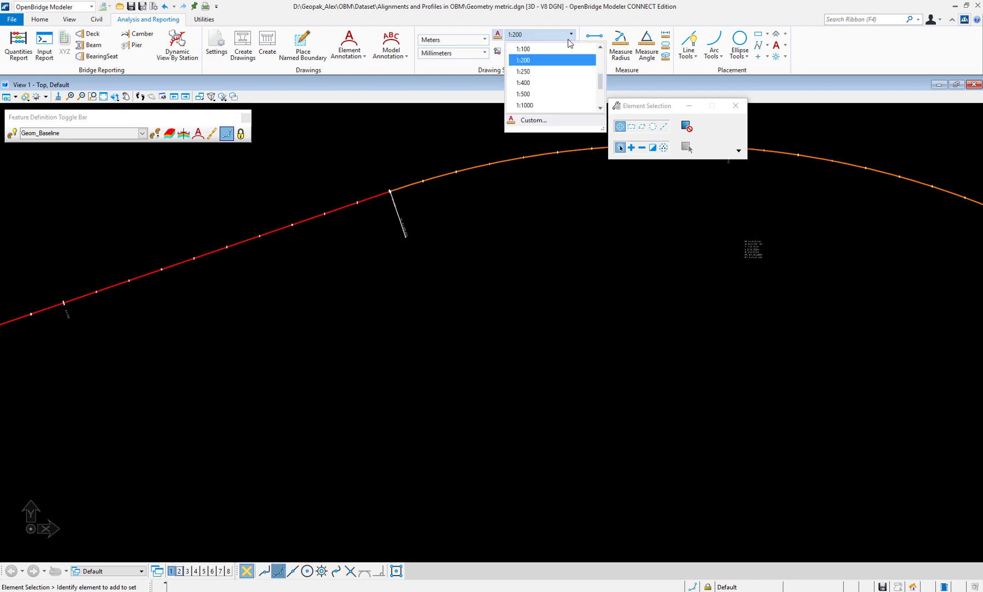
click(524, 81)
- Zoom the view around the Centerline labels and bring up the Civil geometry tools
scroll(440, 206, up, 3)
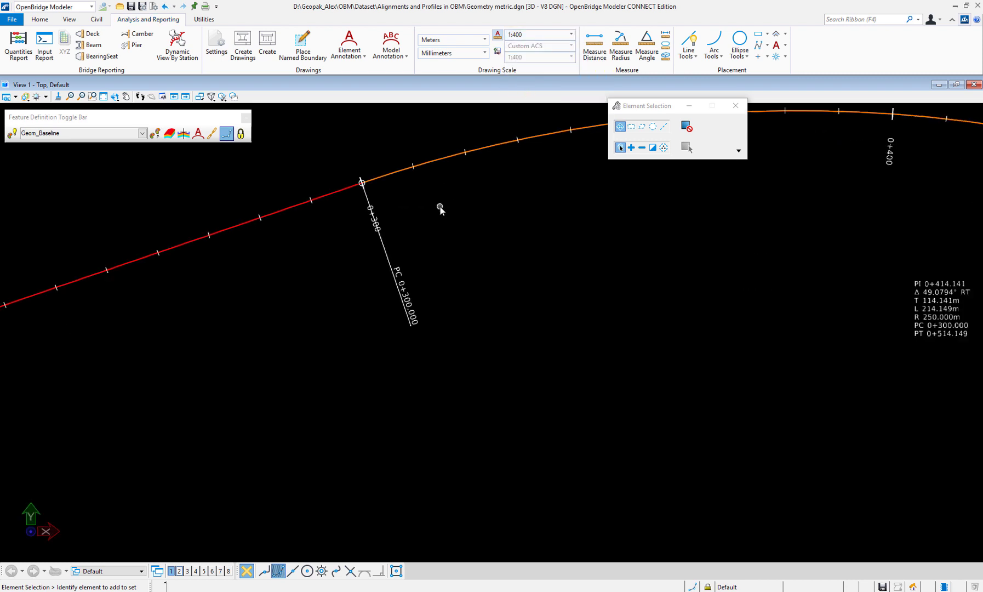
scroll(440, 206, down, 1)
scroll(440, 206, down, 1)
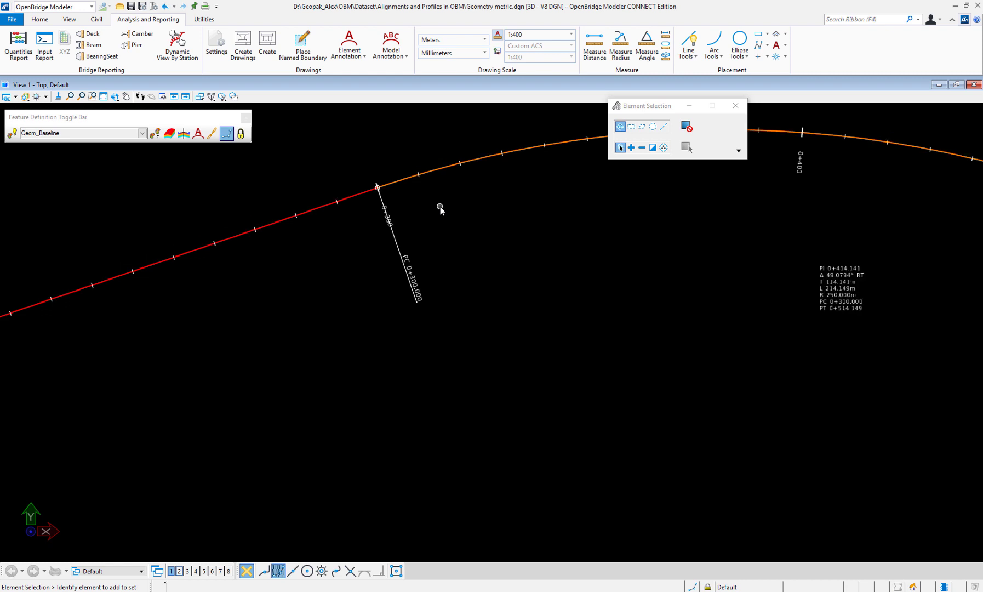
scroll(499, 230, down, 3)
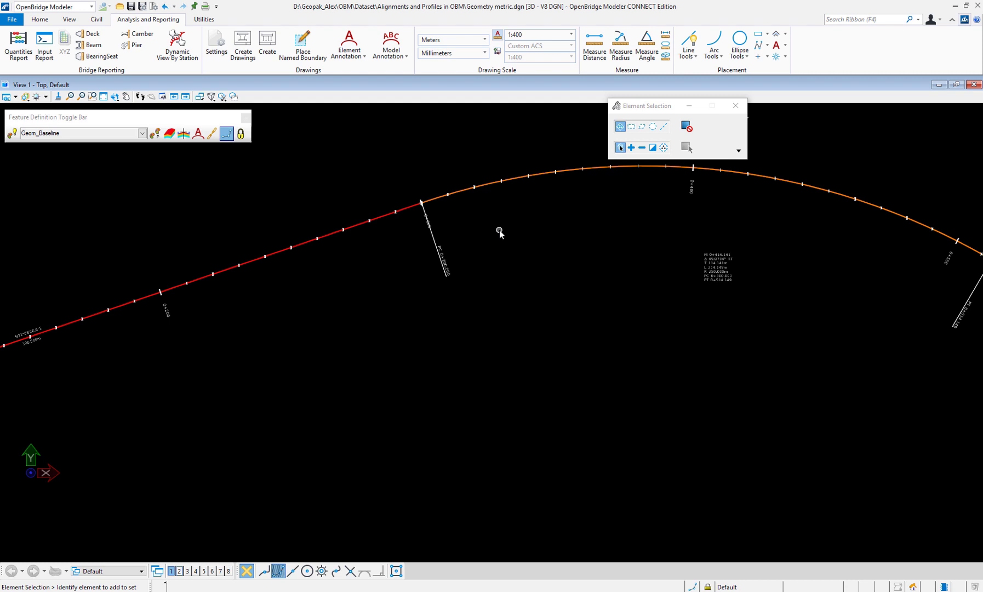
scroll(499, 230, down, 2)
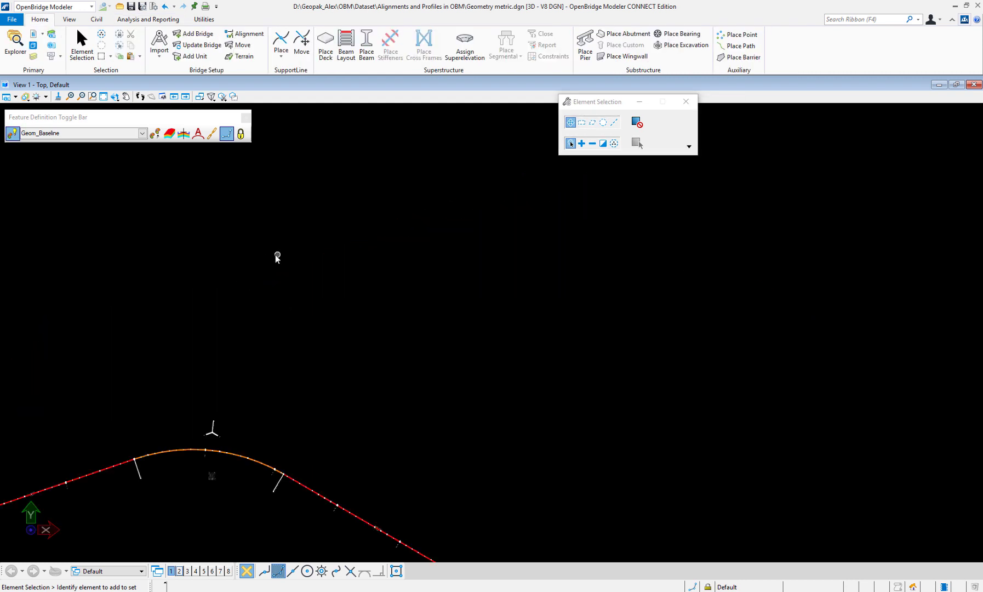
click(97, 20)
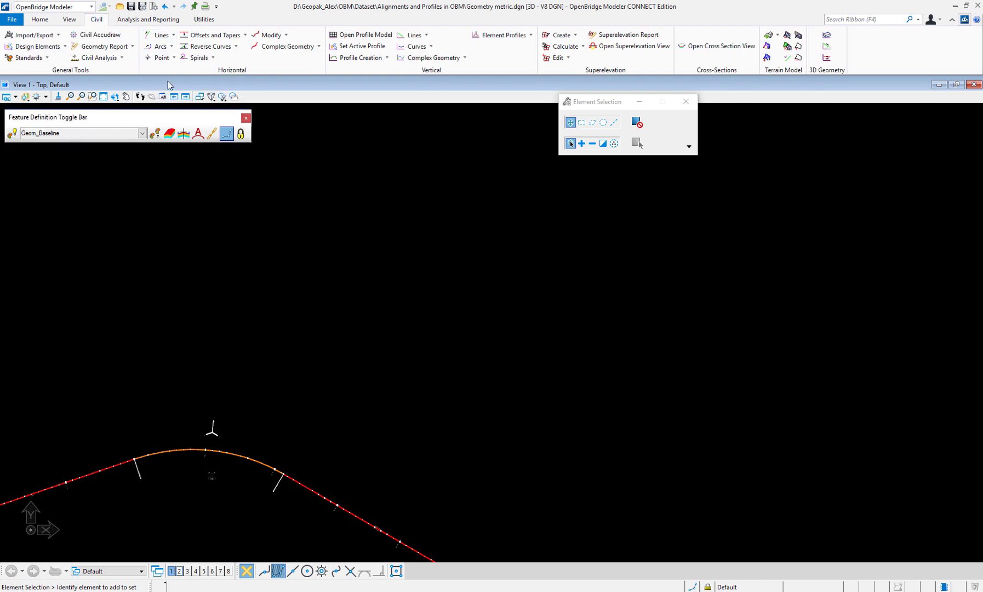
- Draw a line between points rising right, about 420.67 m long at 23.4264°
click(174, 37)
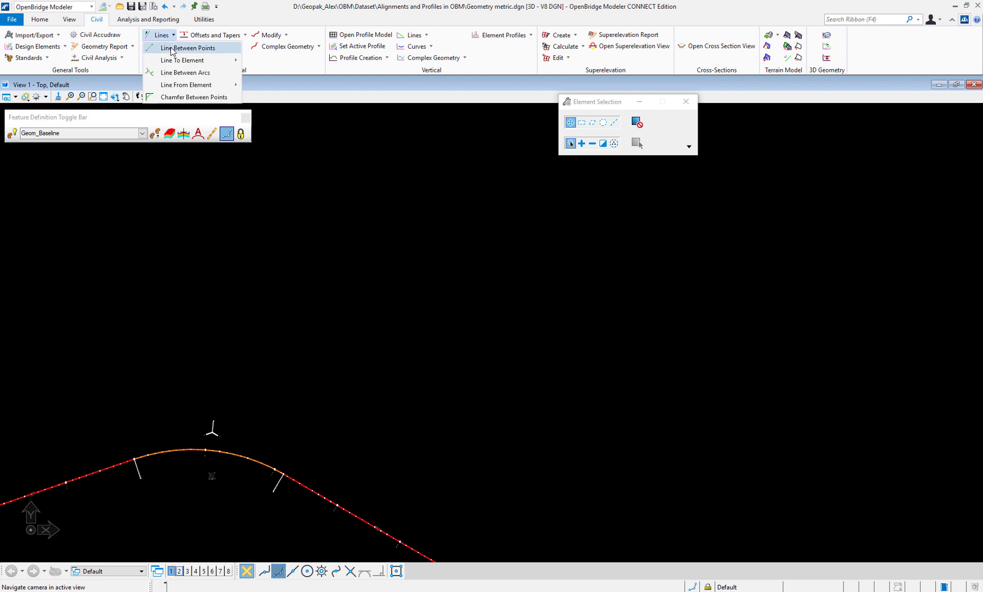
click(172, 48)
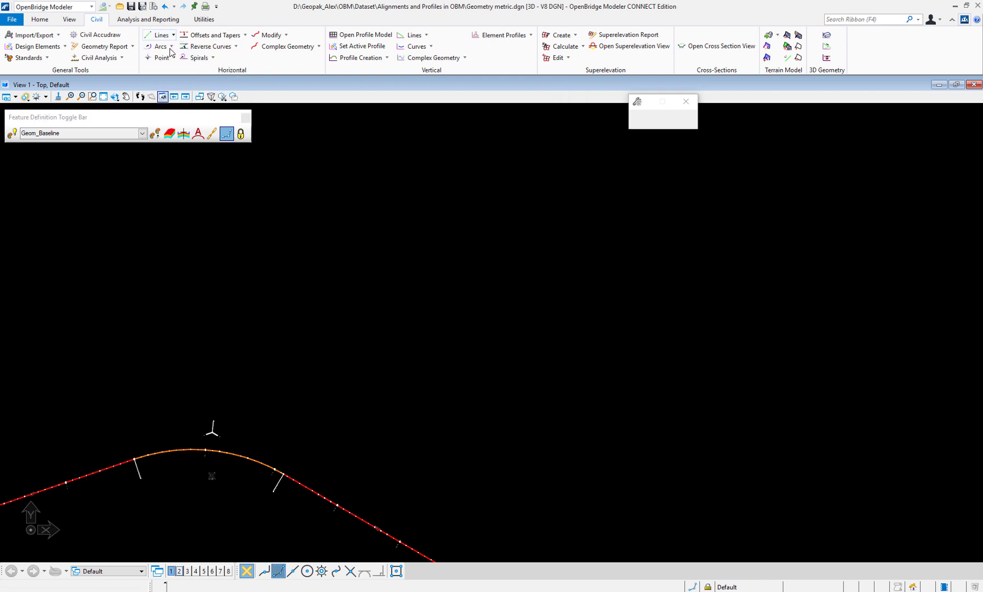
click(51, 354)
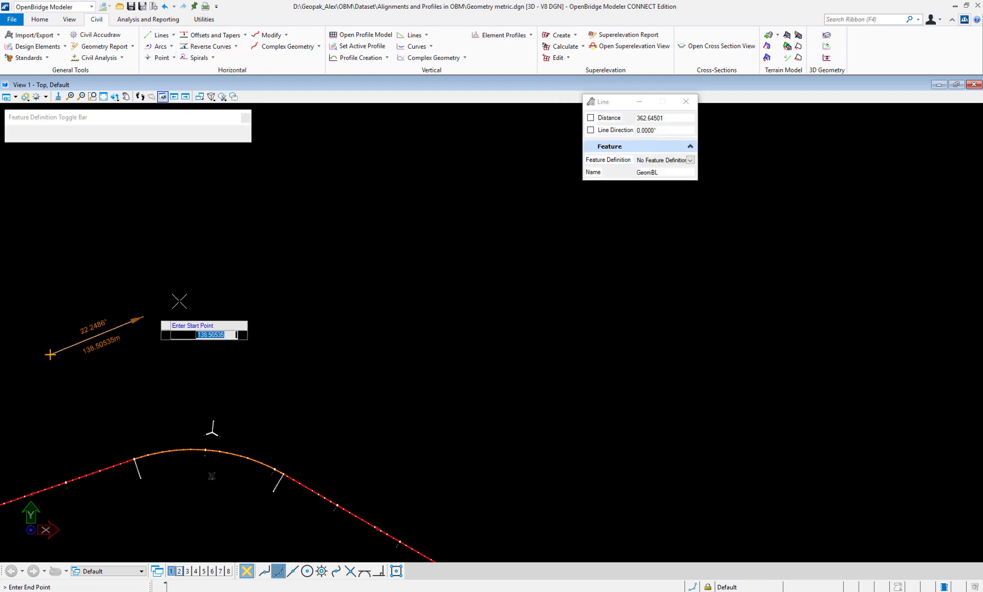
click(349, 230)
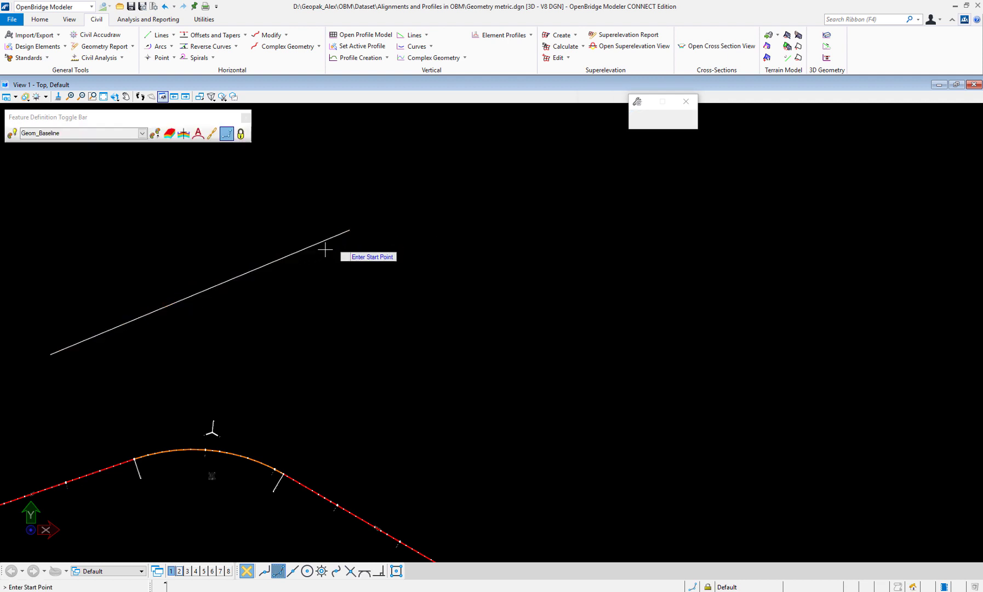
- Start Spiral Arc From Element and check the 30 m back transition spiral length
click(171, 48)
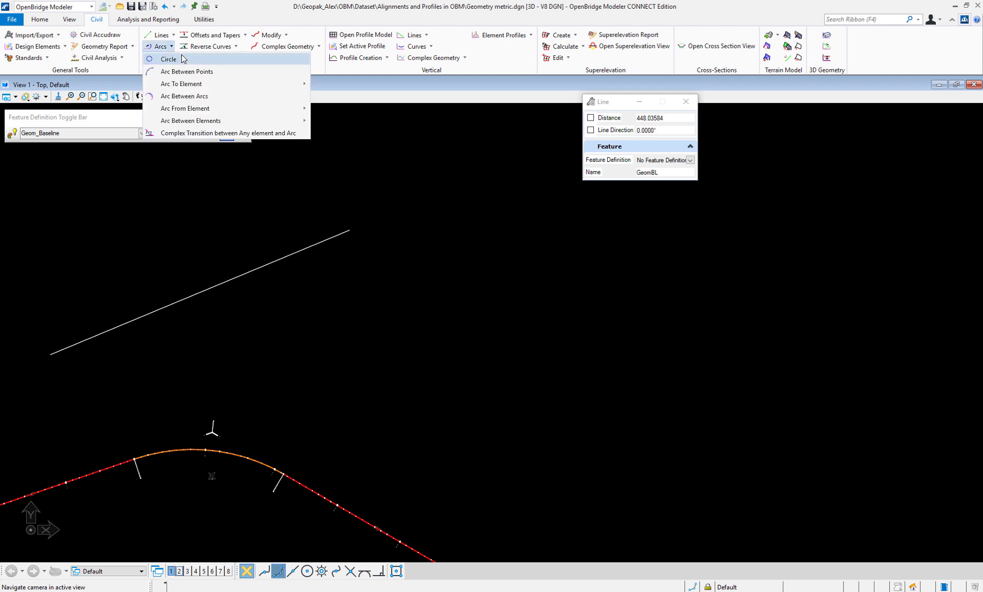
mouse_move(171, 109)
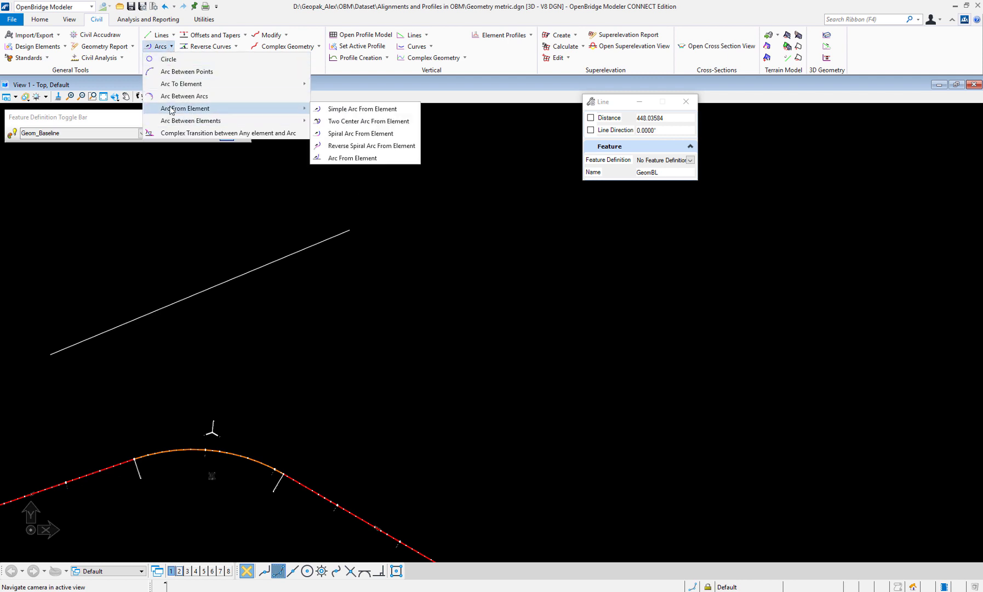
click(335, 135)
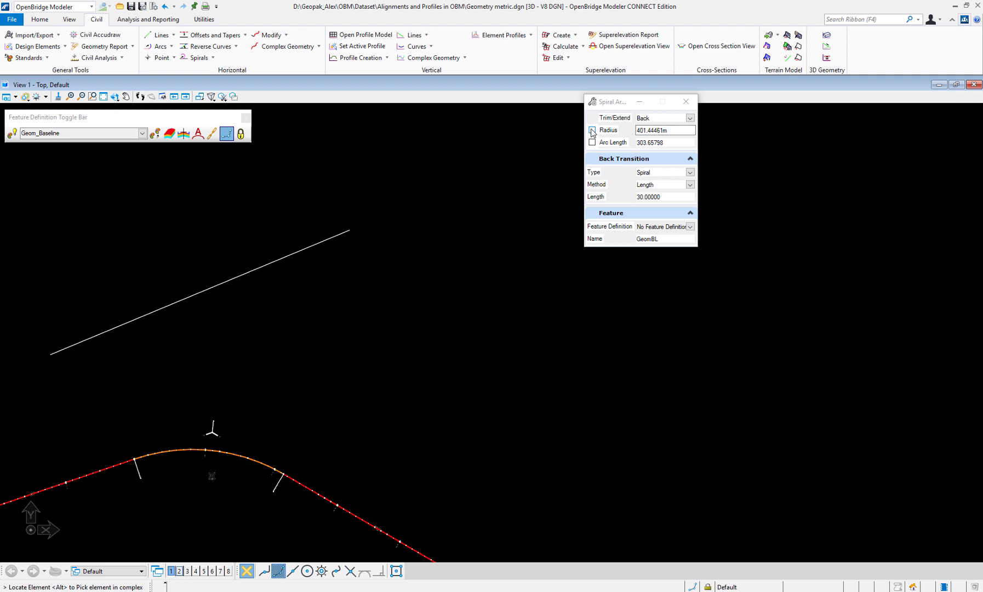
click(640, 196)
- Build the roughly 463.33 m radius curve from the tangent's end, trimming the tangent back
click(327, 239)
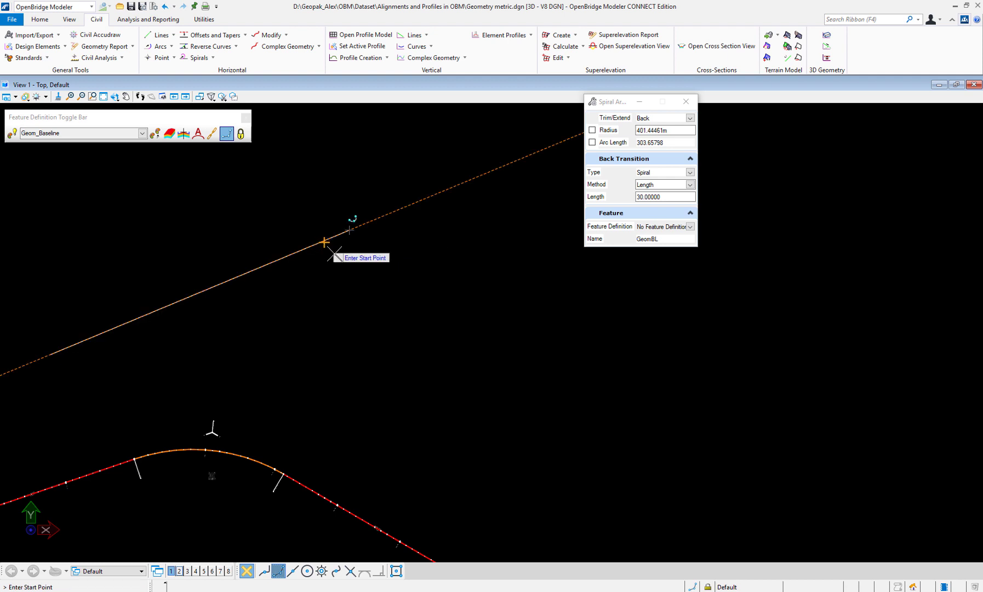
click(349, 230)
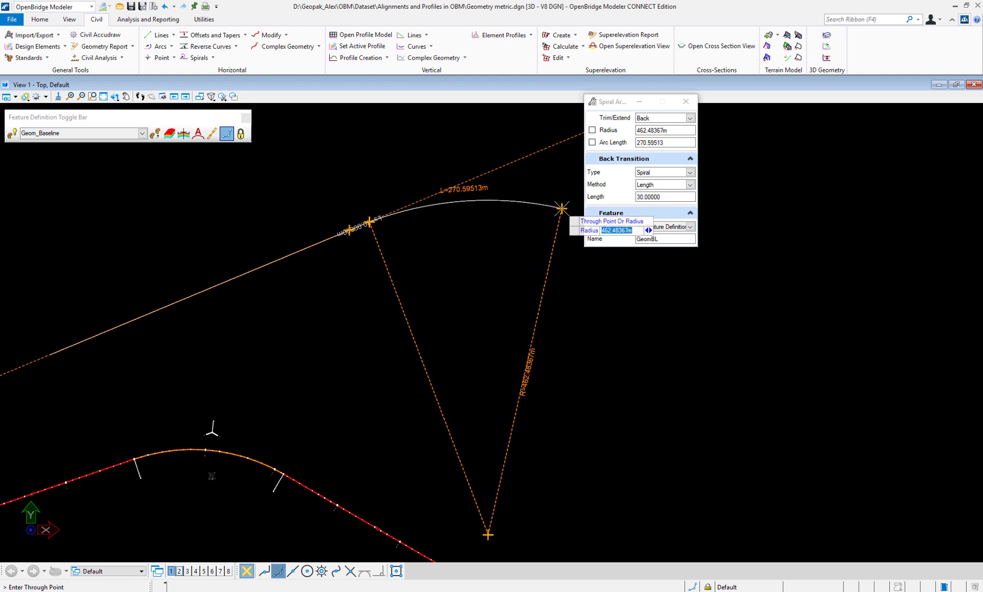
click(567, 212)
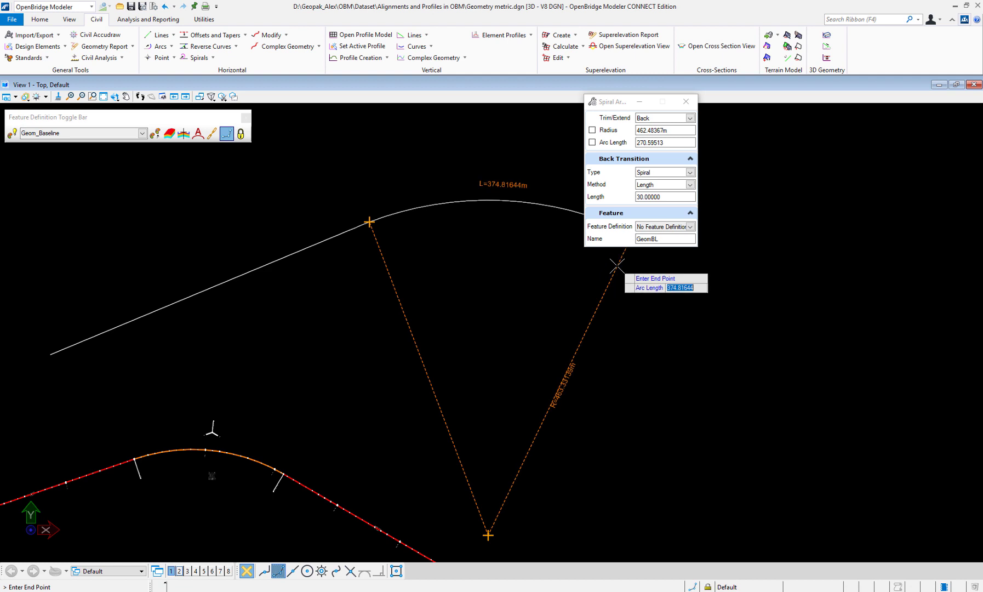
click(663, 286)
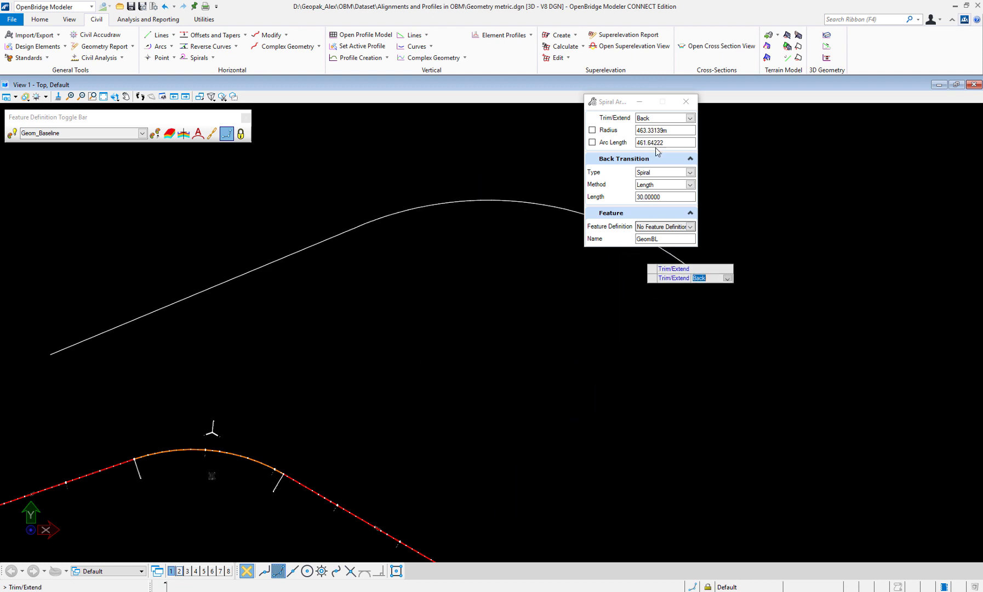
drag(605, 102, 821, 108)
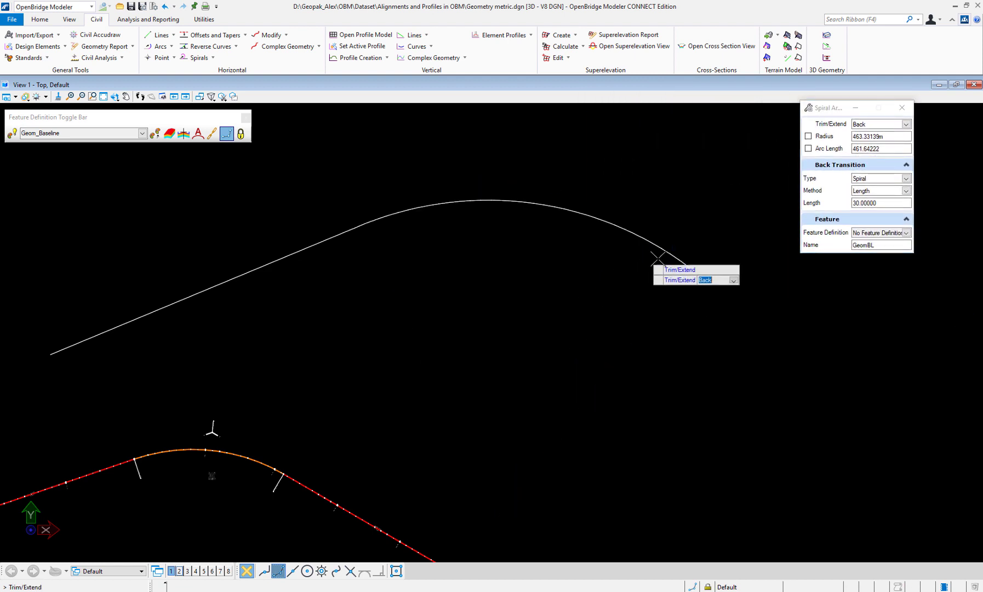
click(589, 284)
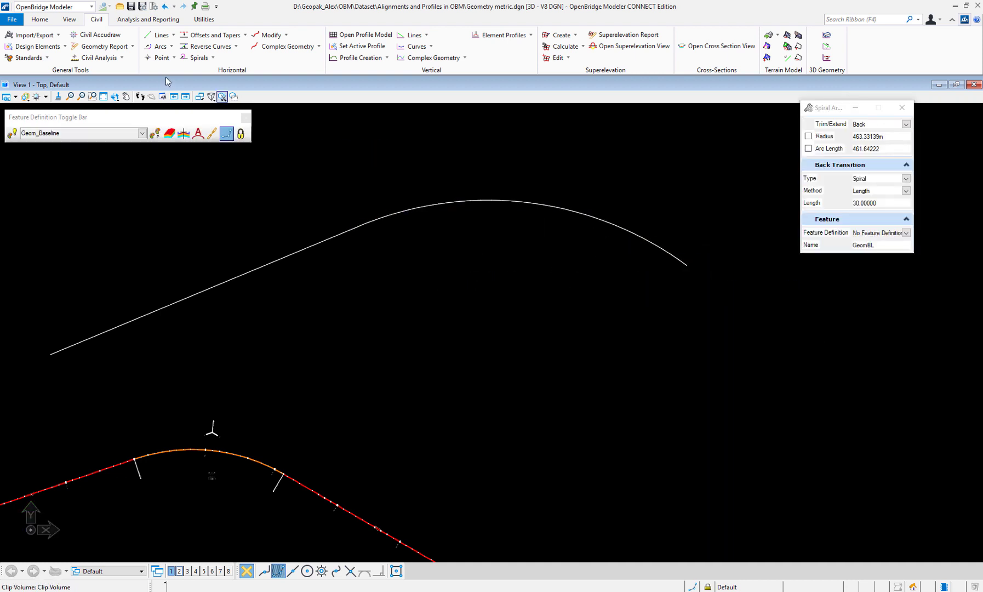
click(174, 35)
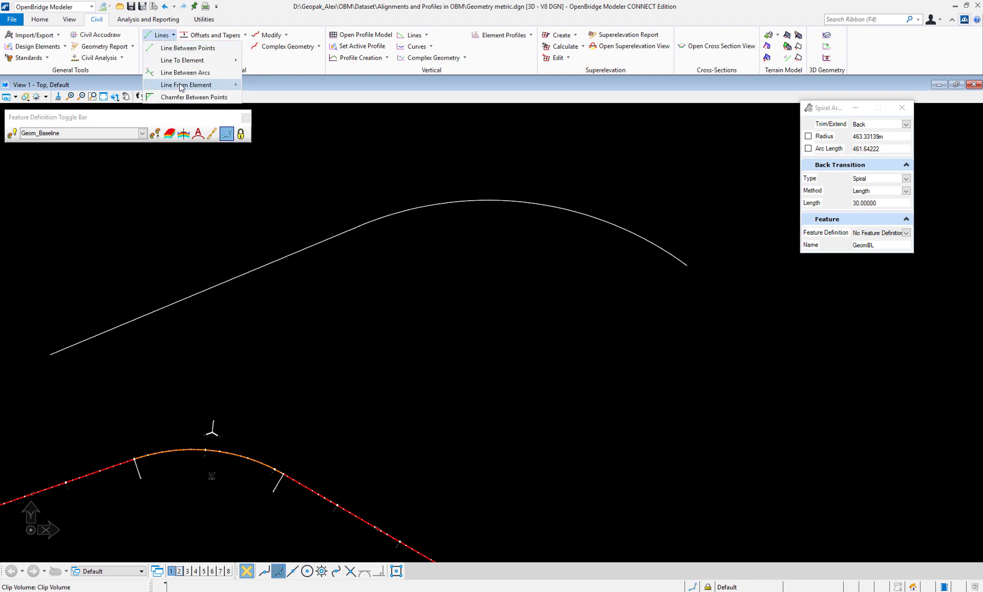
- Extend a 344.18 m tangent with a 30 m back spiral from the curve's end
mouse_move(181, 87)
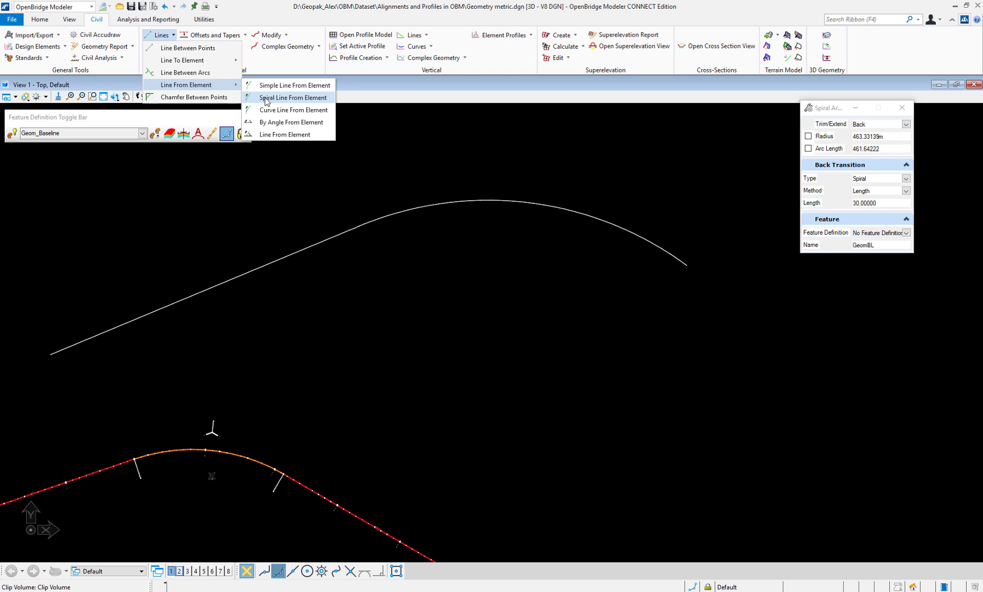
click(300, 99)
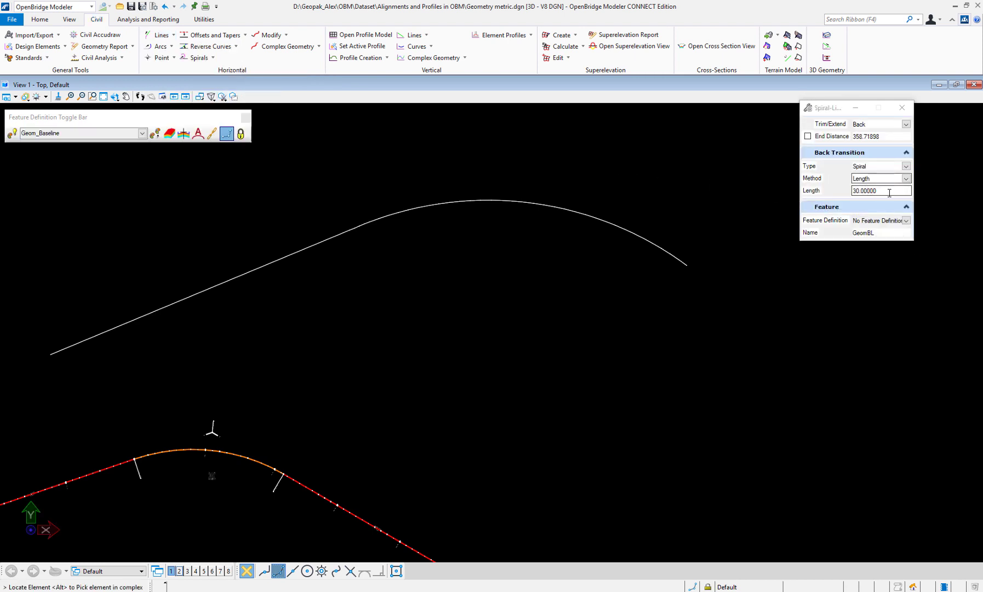
drag(885, 191, 867, 190)
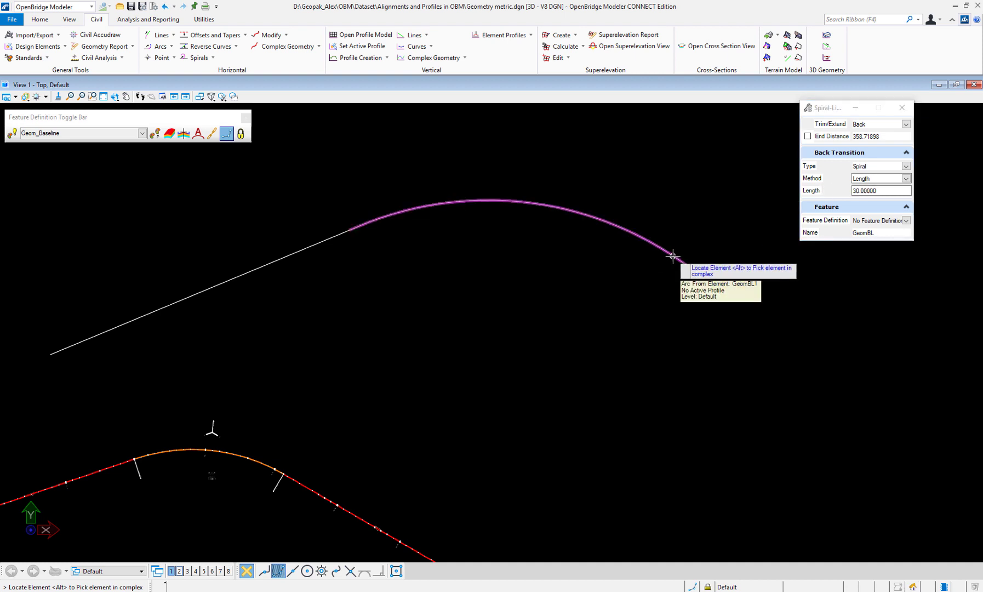
click(673, 256)
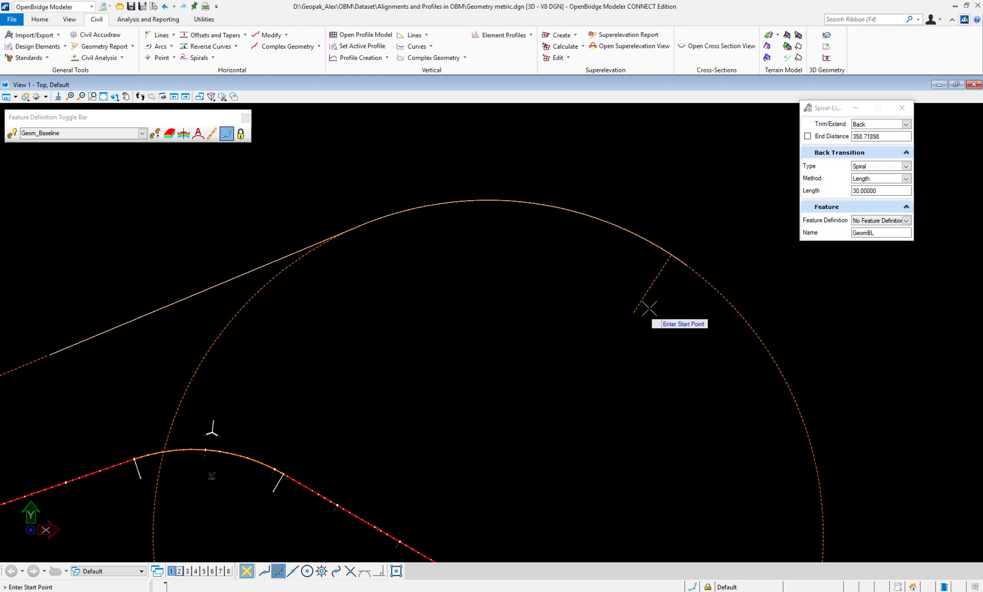
click(686, 265)
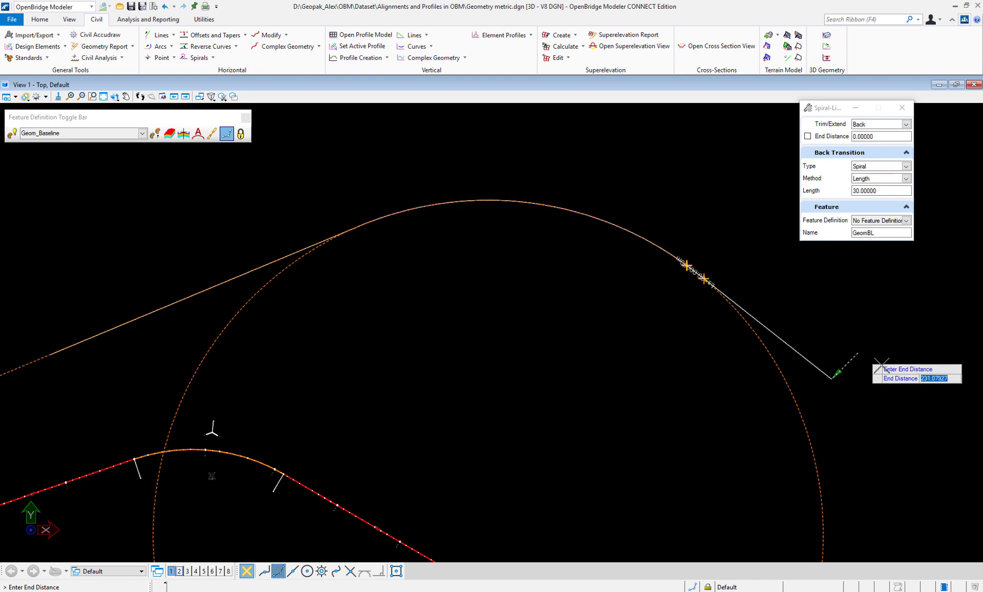
click(929, 393)
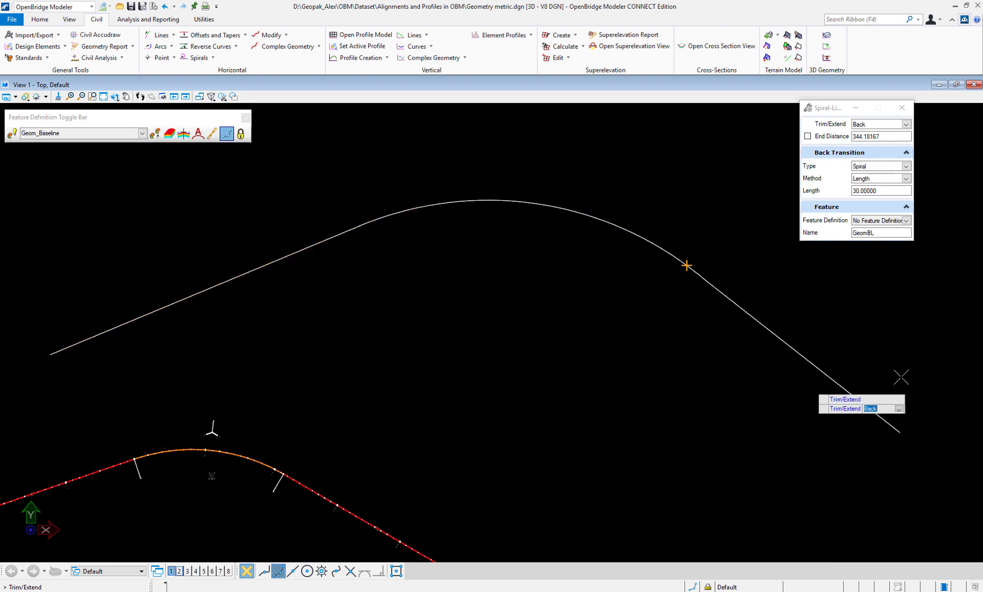
click(876, 350)
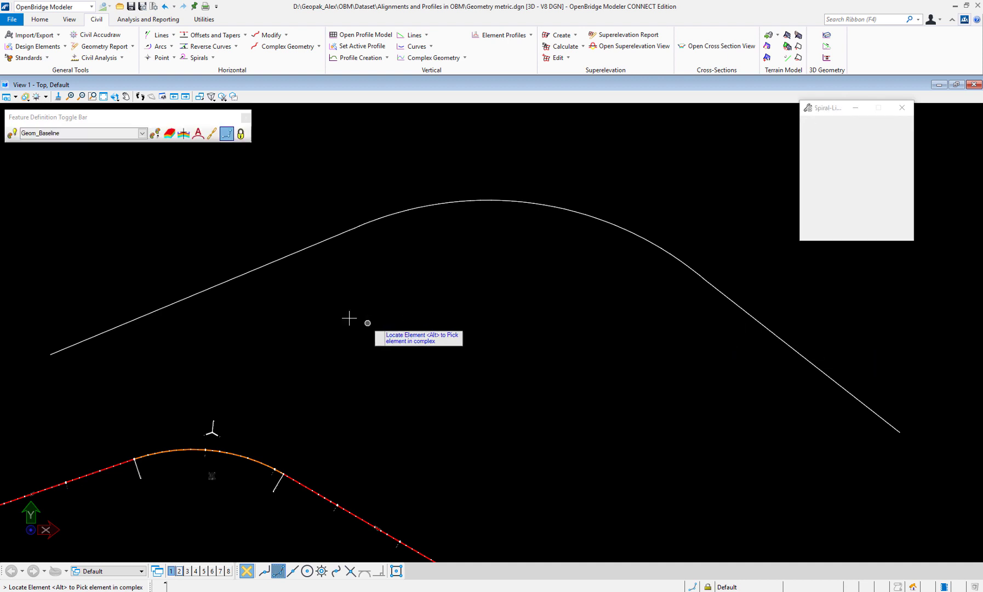
click(318, 48)
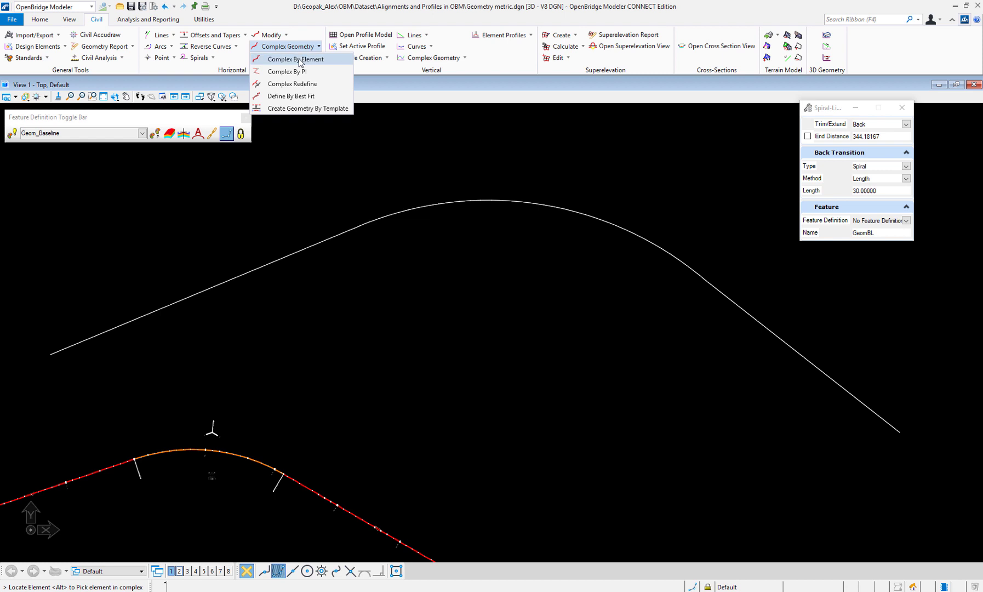
- Auto-chain the tangent, spiral curve and tangent into Geom_Baseline complex GeomBL2
click(300, 60)
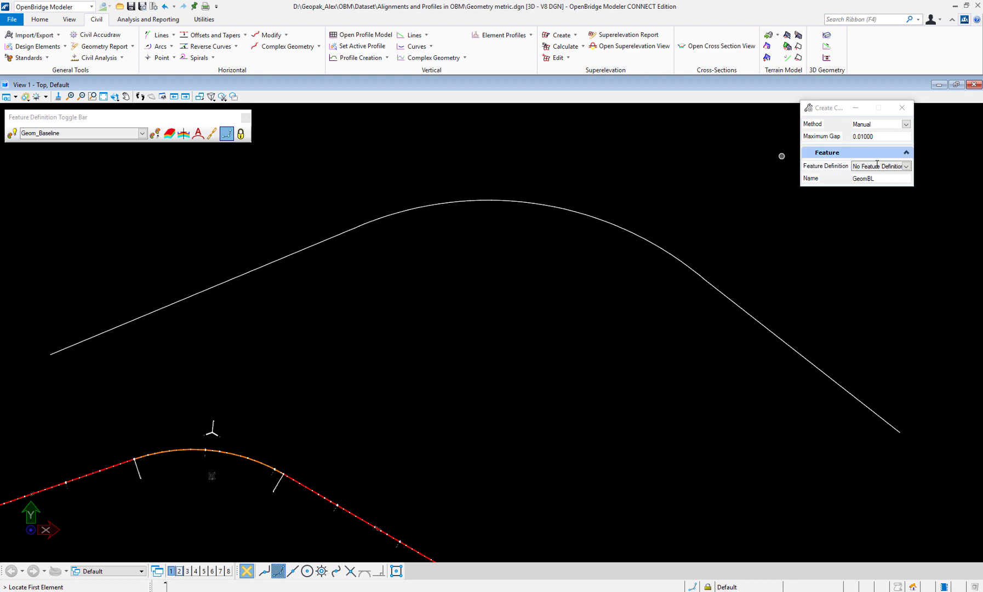
click(13, 134)
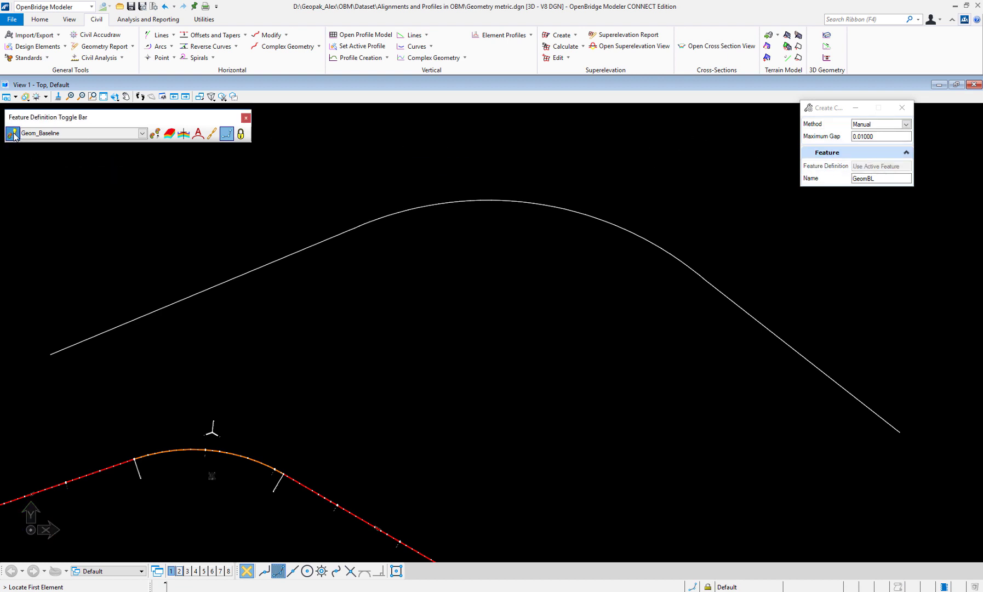
click(892, 179)
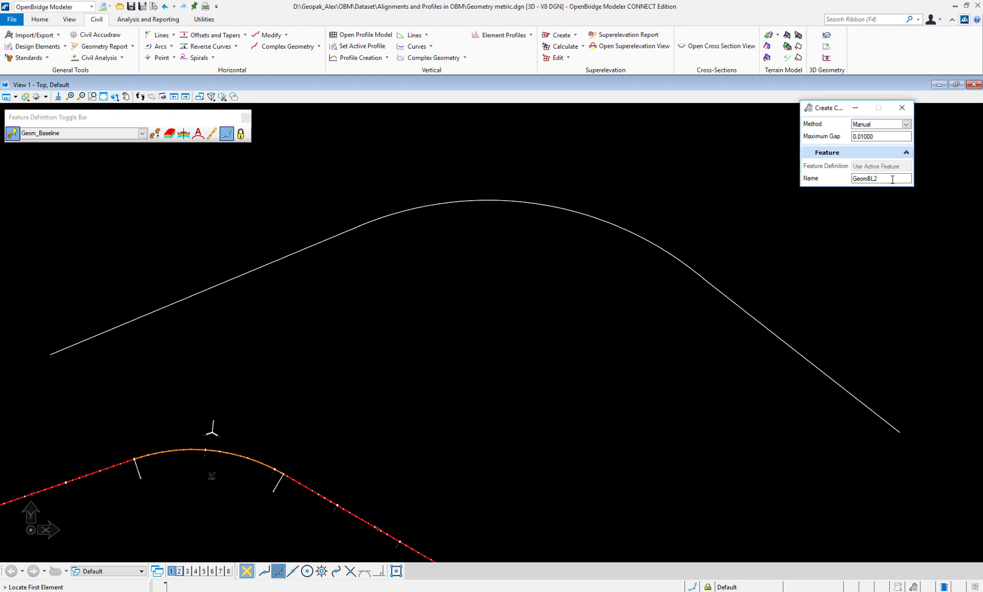
click(905, 124)
click(843, 143)
click(878, 178)
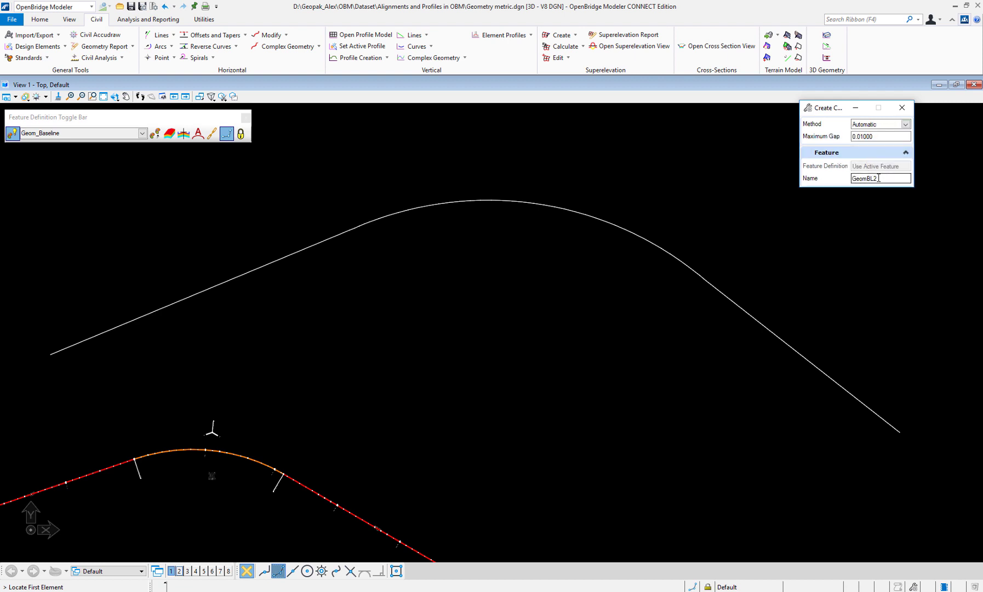
click(82, 340)
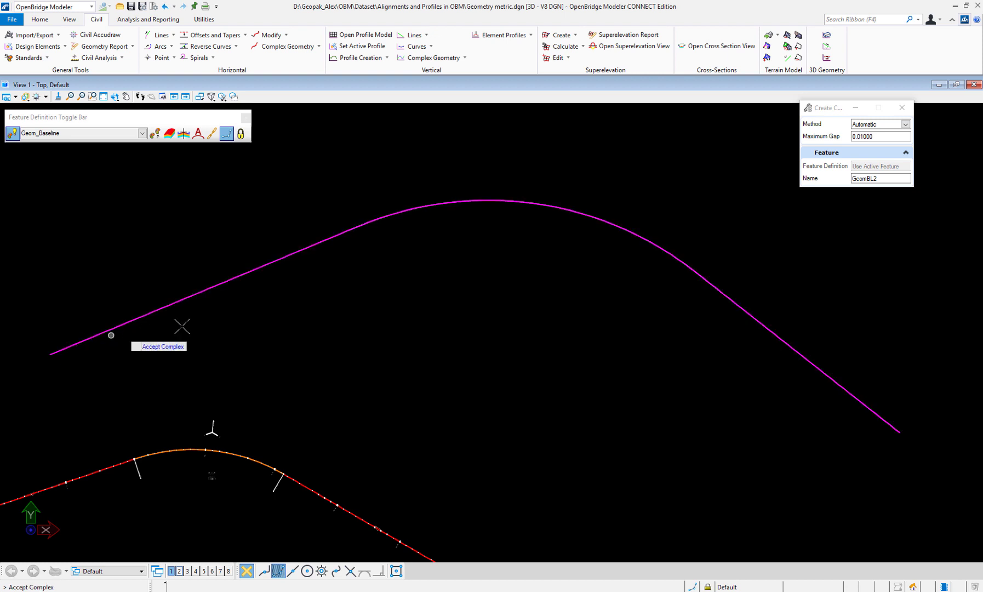
click(572, 324)
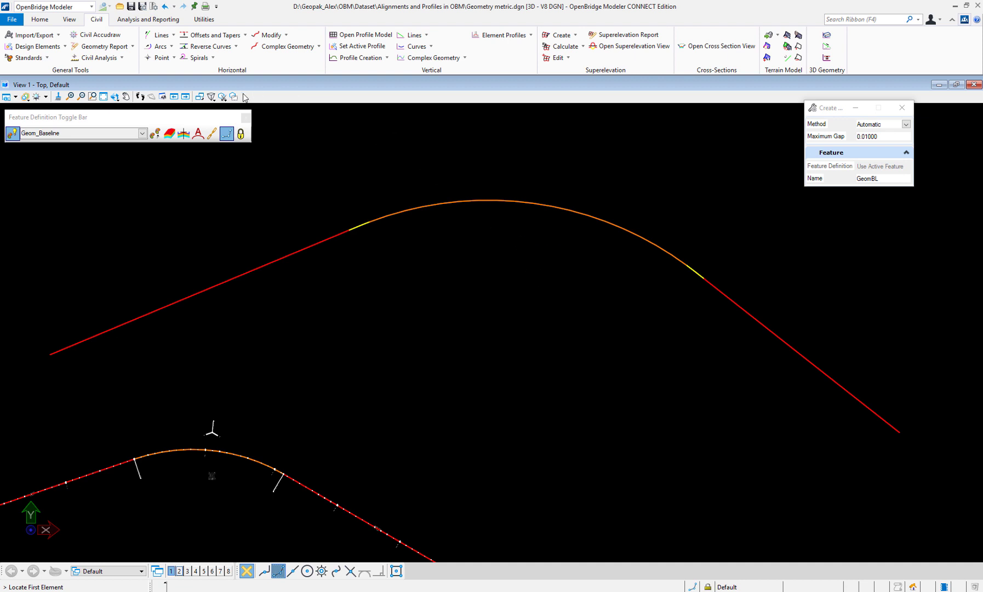
click(167, 20)
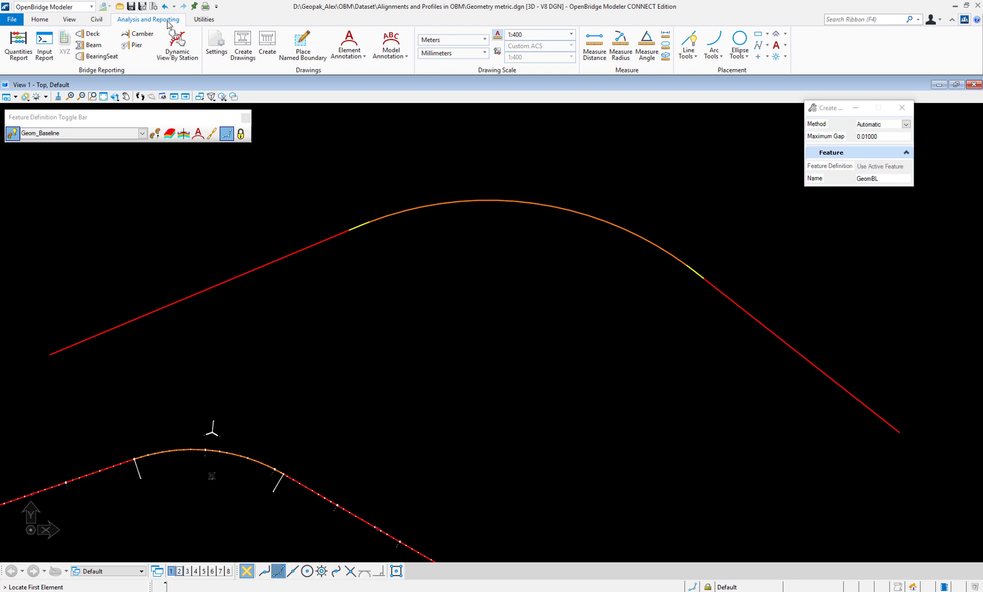
- Annotate the upper alignment with station ticks and curve data labels
click(359, 55)
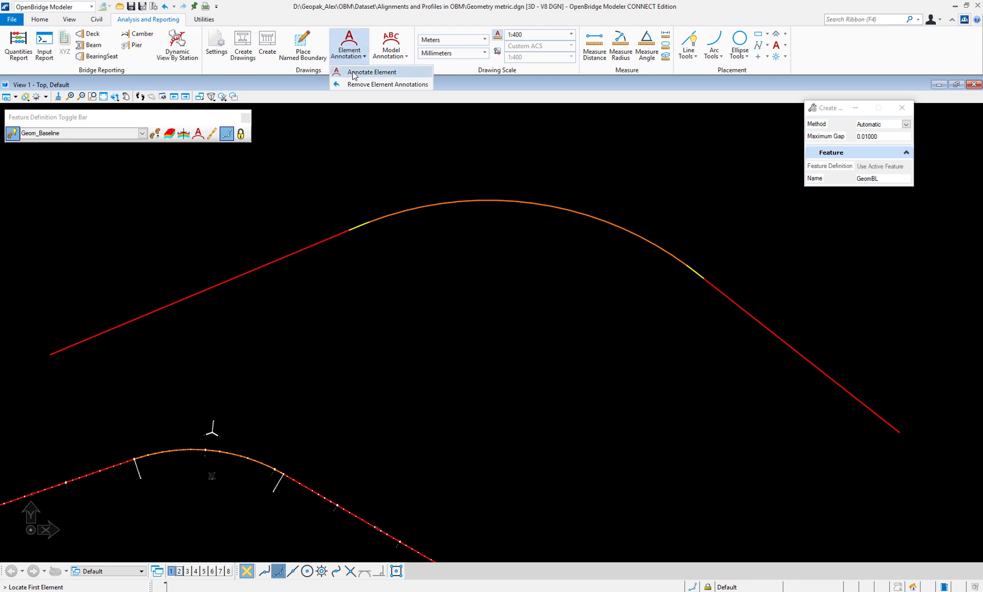
click(354, 72)
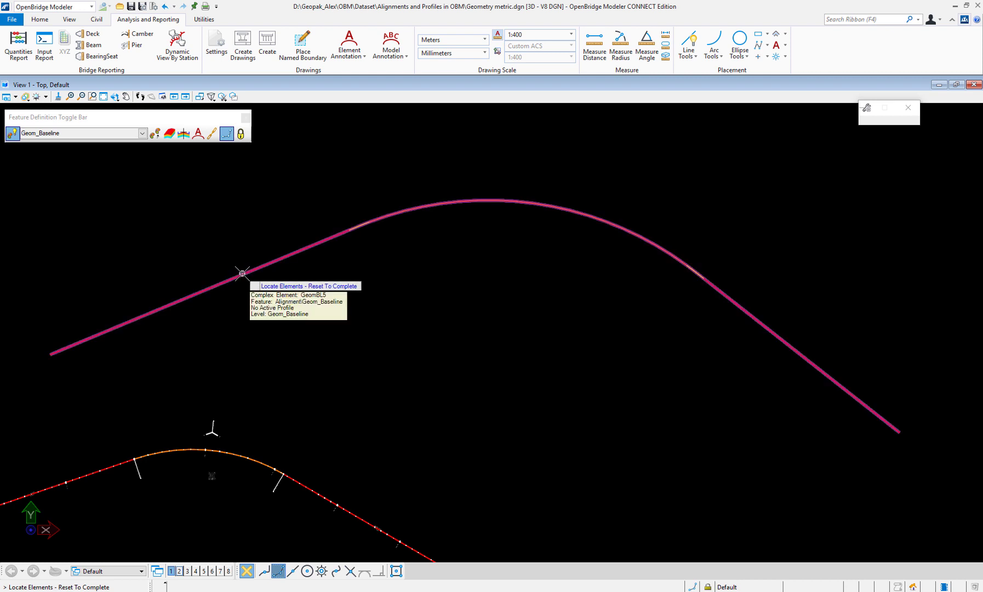
click(320, 265)
right_click(321, 264)
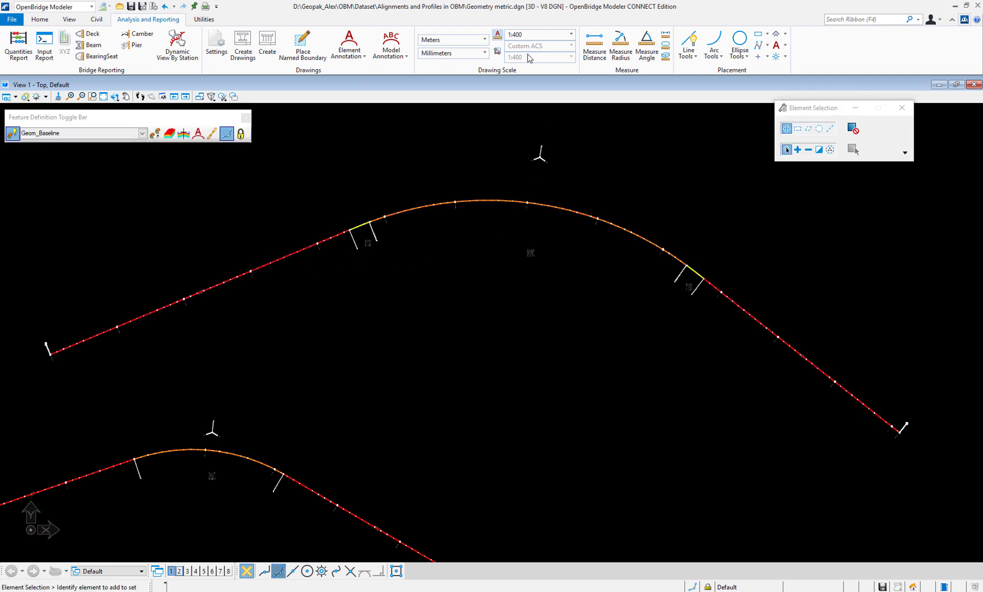
- Set the drawing scale to 1:1000 and zoom to check the annotations
click(559, 34)
click(531, 104)
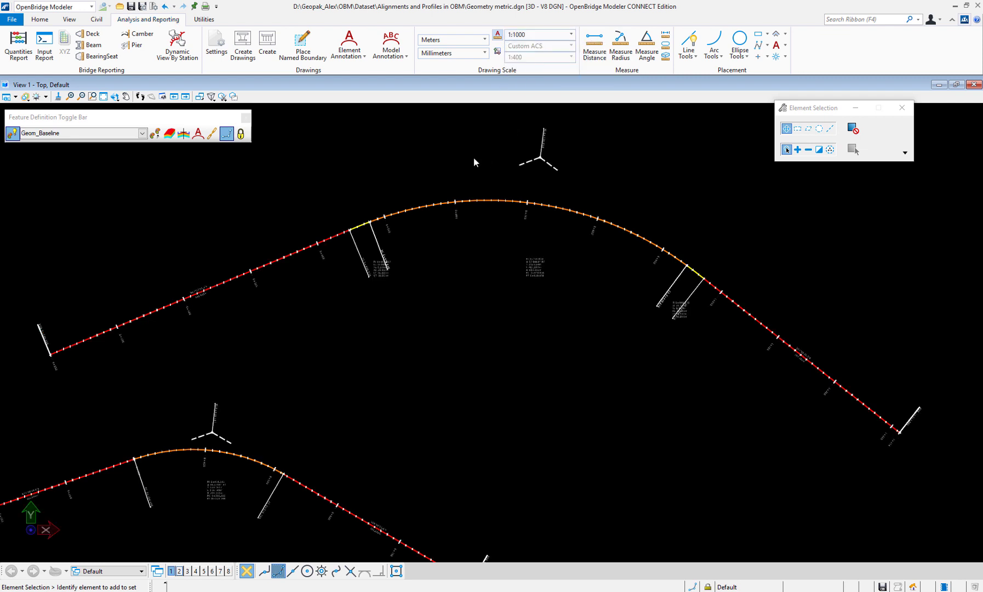
scroll(376, 250, up, 3)
scroll(376, 250, up, 1)
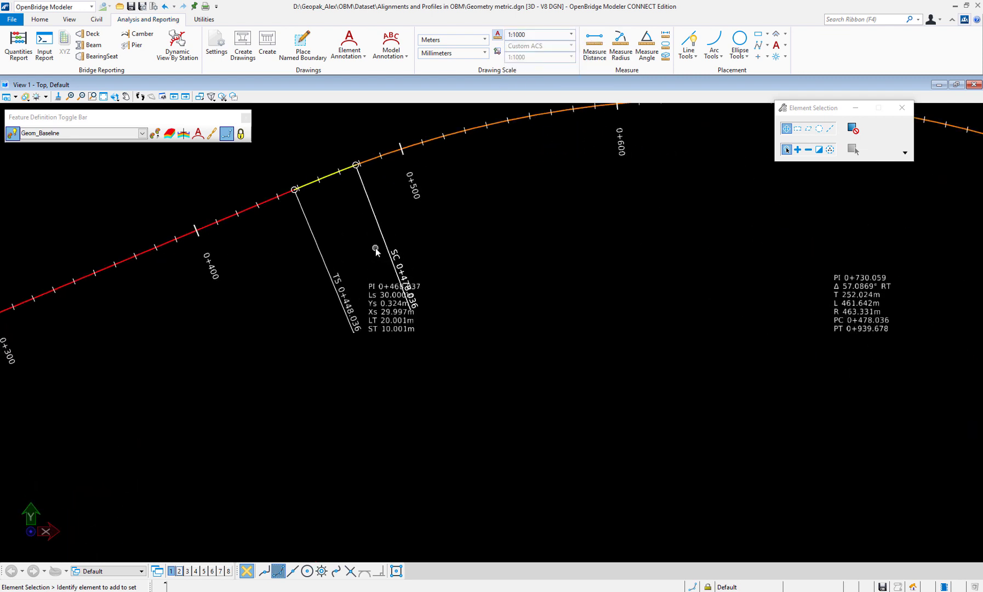
scroll(511, 250, down, 5)
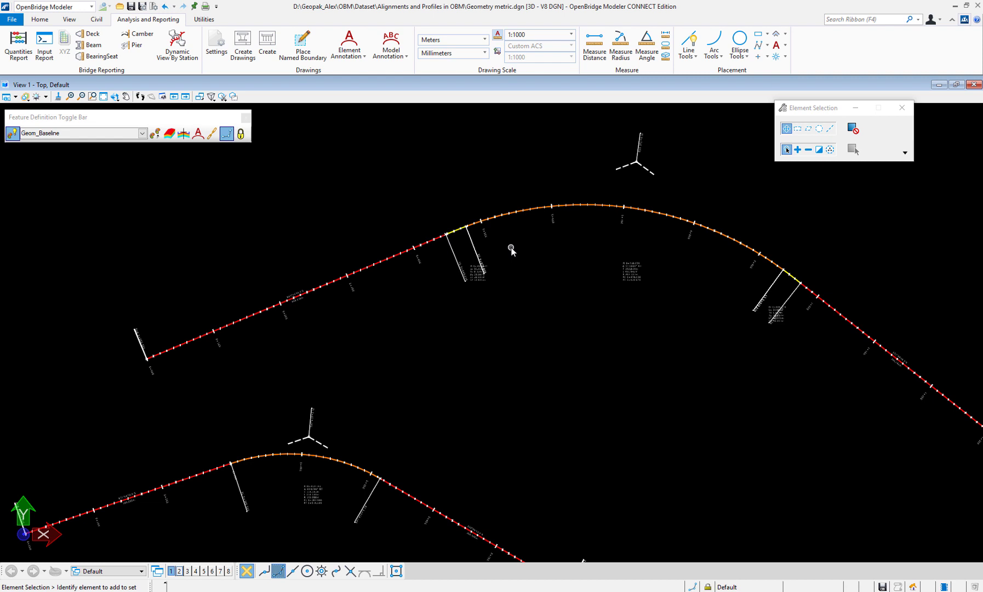
scroll(487, 242, up, 4)
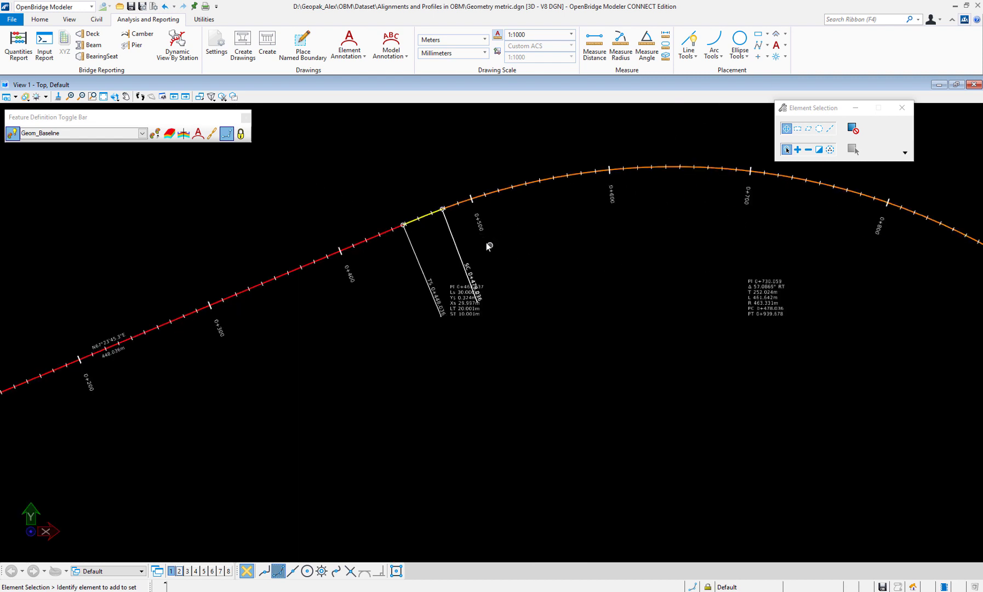
- Change the upper alignment's first spiral length to 50 m, updating R to 433.240m
click(40, 19)
click(78, 43)
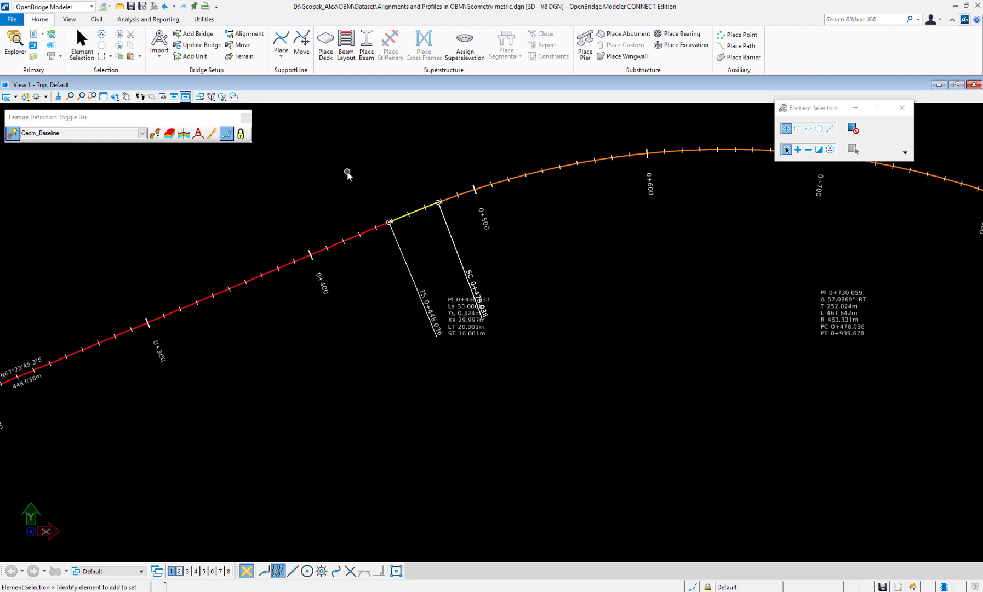
click(418, 215)
click(403, 207)
text(50)
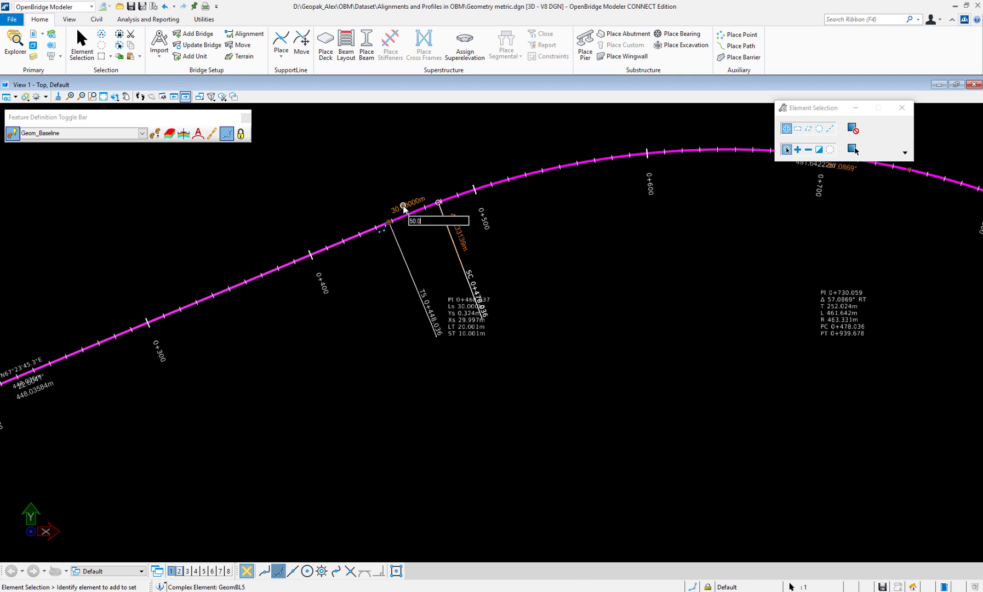
key(Return)
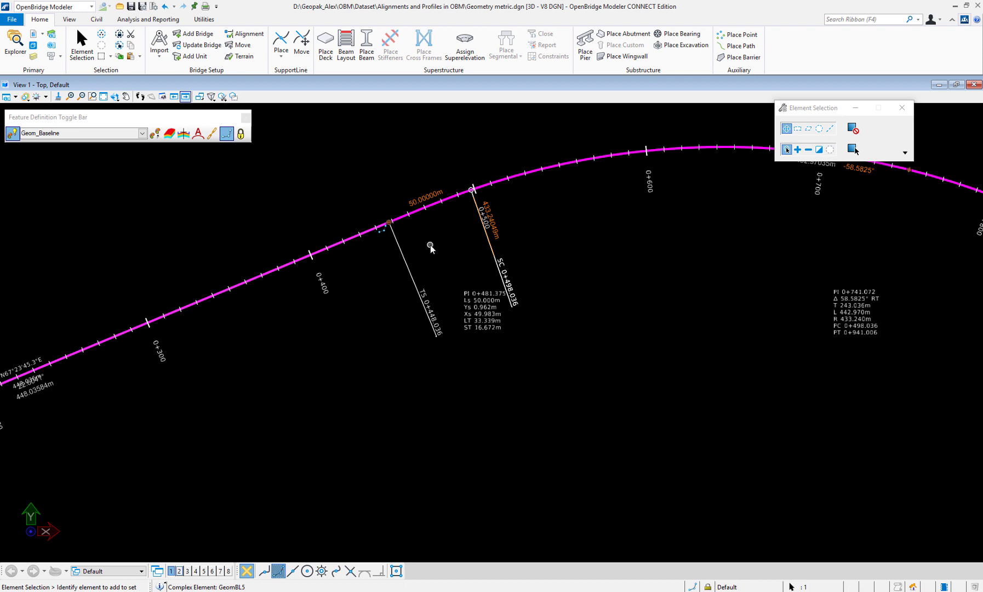
- Deselect the alignment, zoom out and fit the whole drawing in the view
click(439, 248)
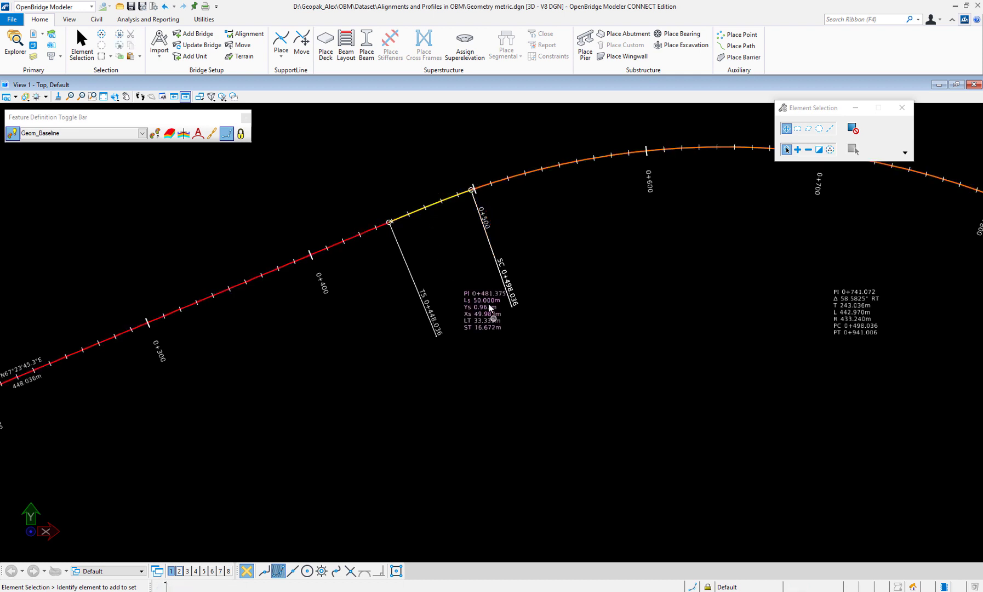
scroll(628, 306, down, 2)
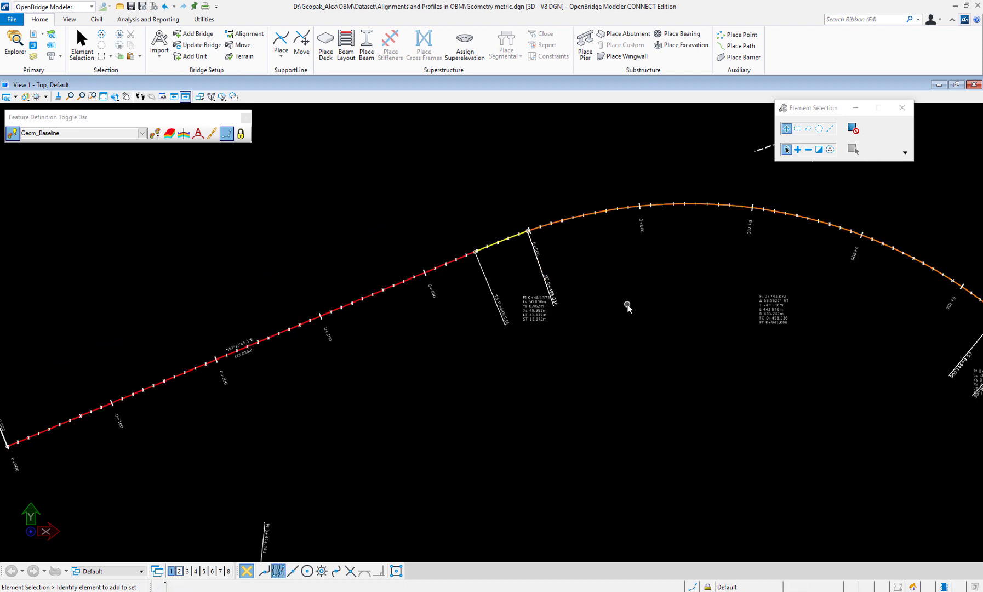
scroll(627, 306, down, 2)
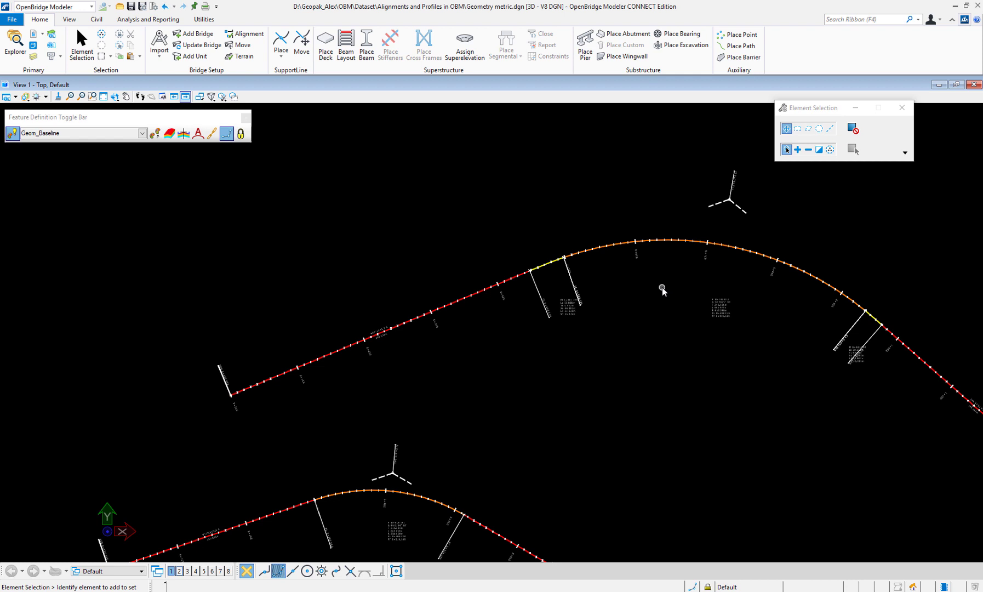
click(91, 97)
click(82, 97)
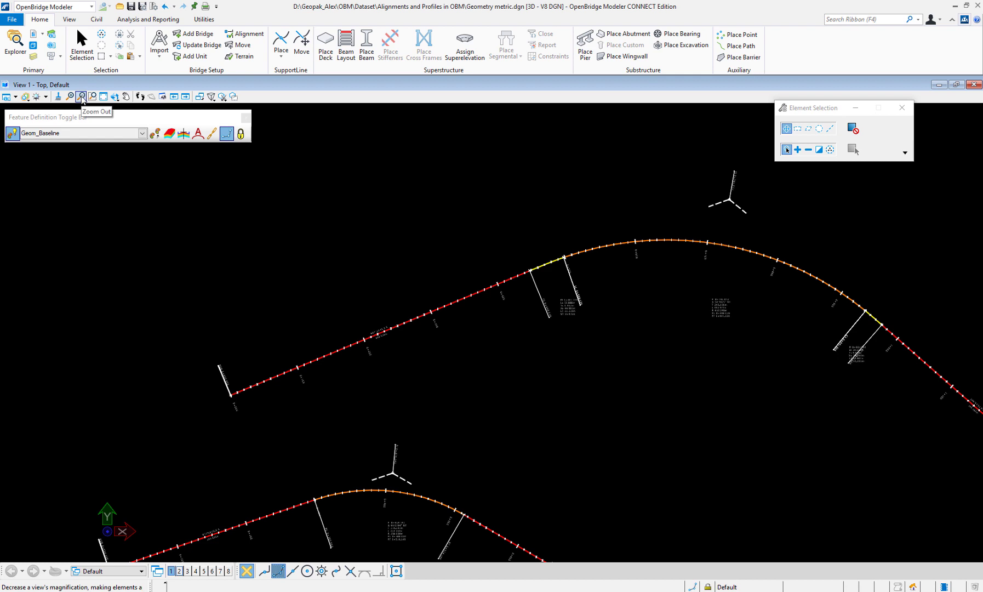
click(103, 96)
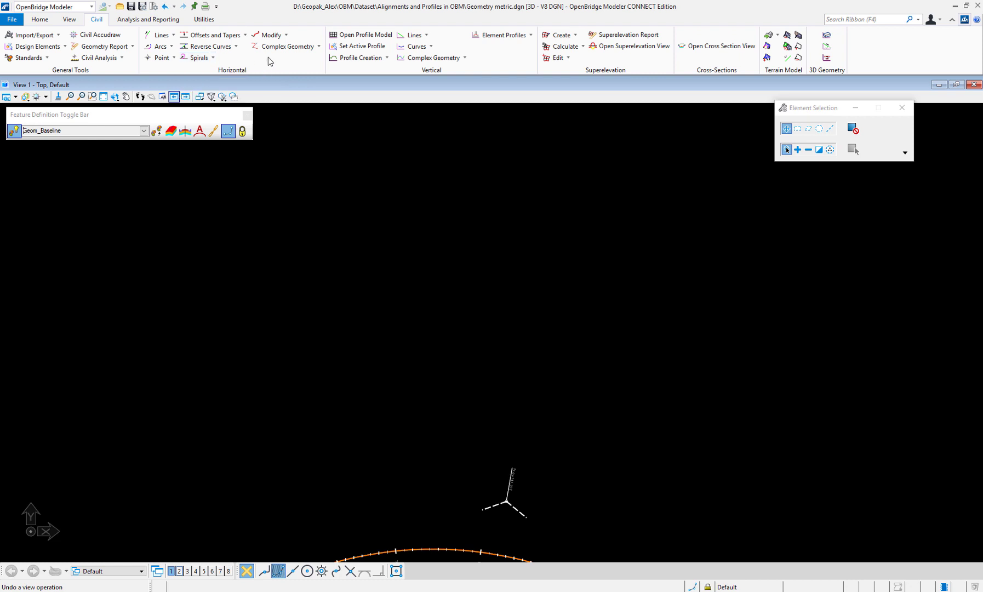
- Start Complex By PI, place the first PI and lock the radius at 100 m
click(318, 47)
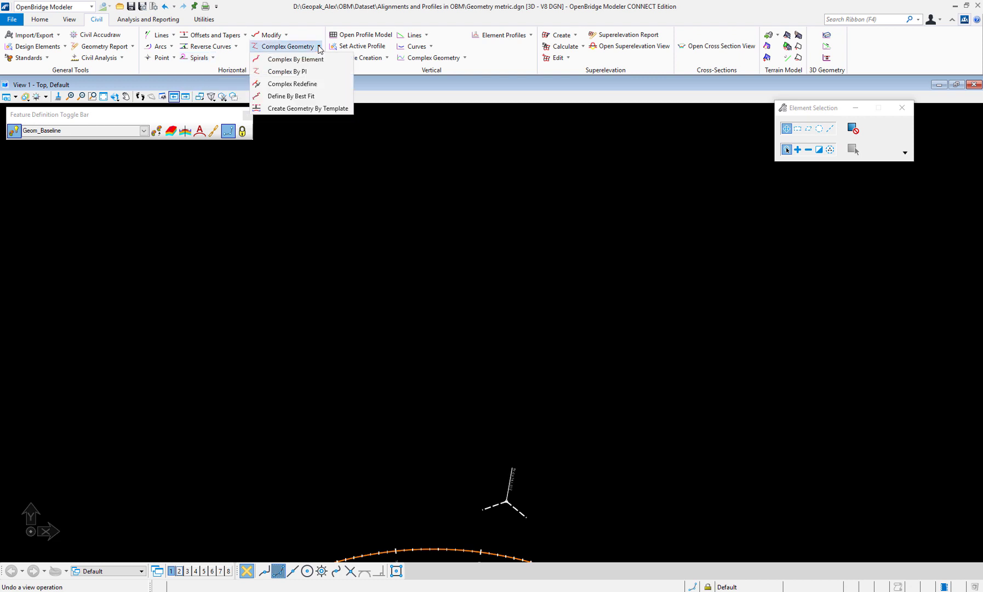
click(297, 72)
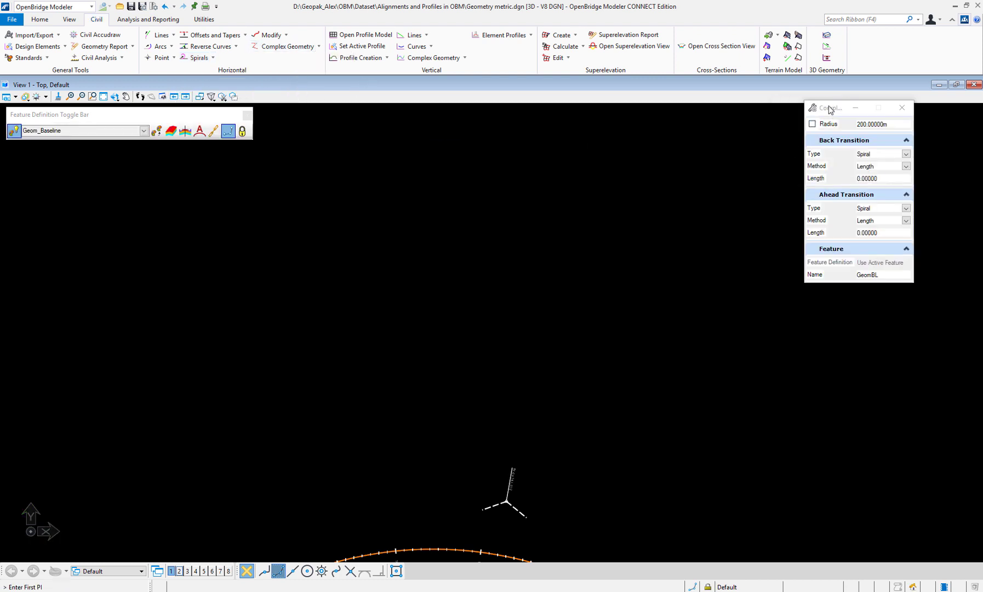
click(87, 385)
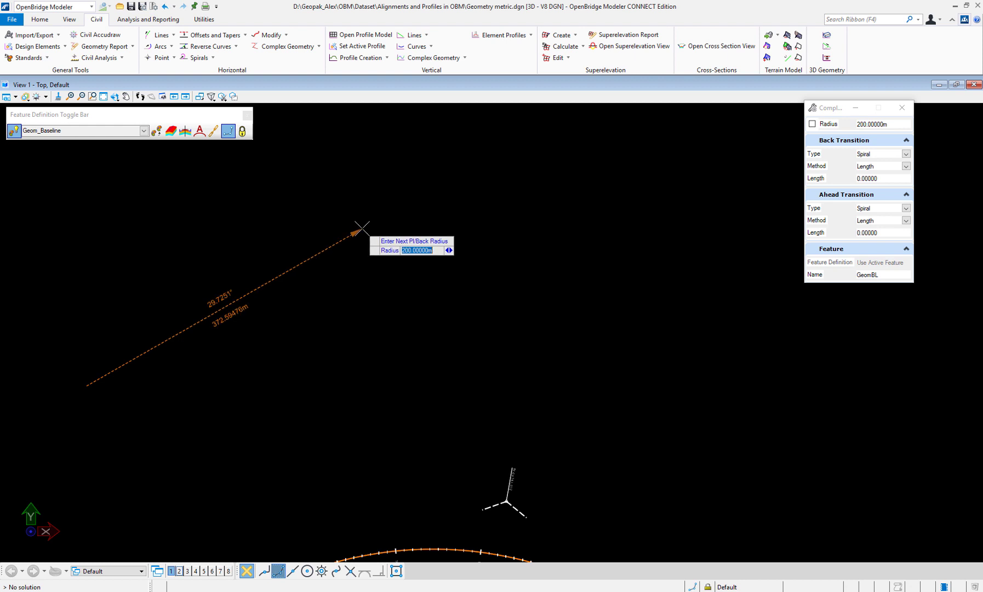
text(100)
key(Return)
- Place the next three PIs, fixing the first two 100 m curves
click(361, 227)
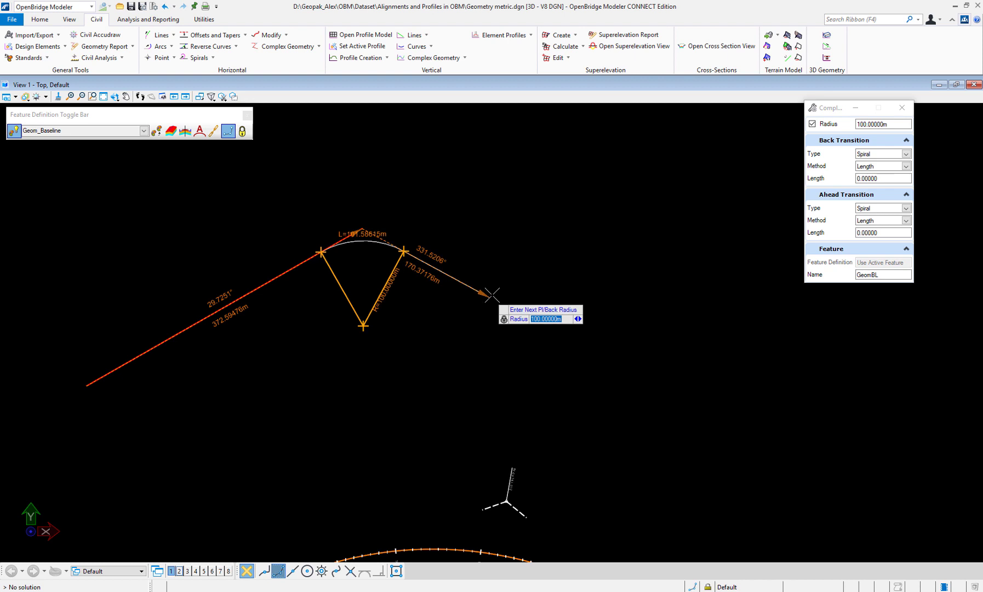
click(528, 289)
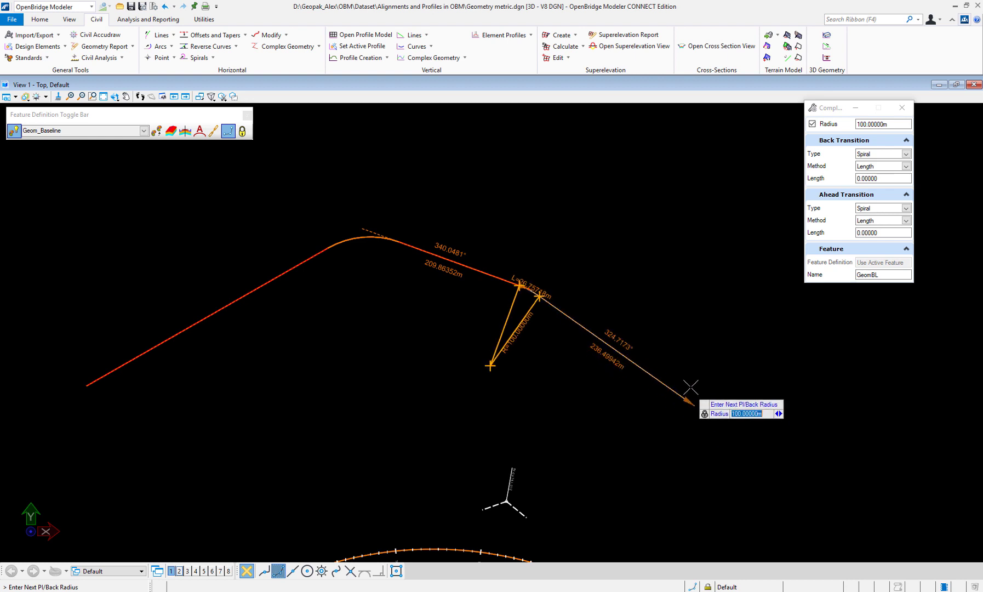
click(695, 230)
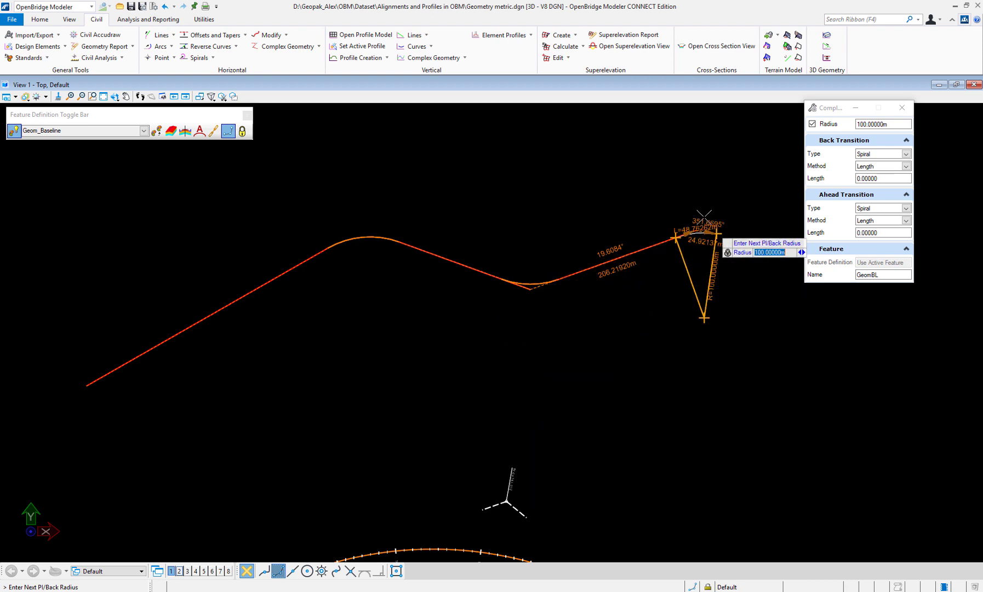
scroll(732, 255, up, 3)
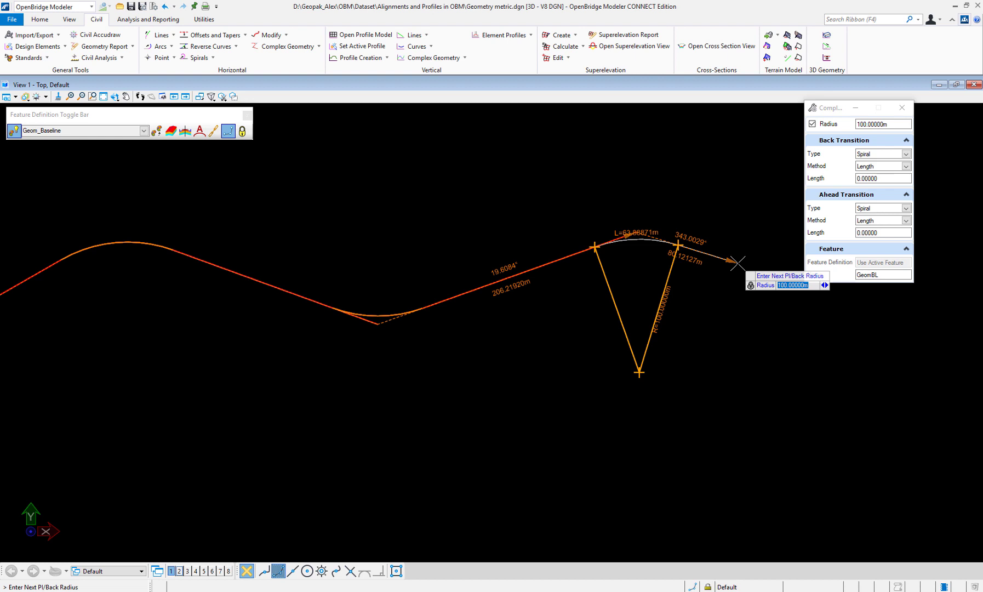
key(Left)
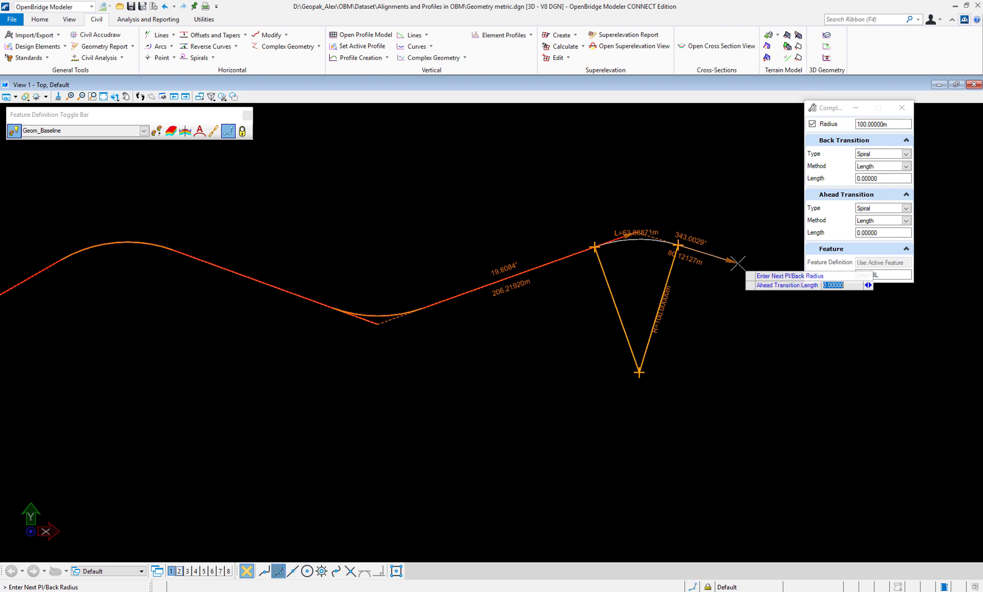
- Change the curve radius for the remaining PIs to 200 m
key(Left)
key(Right)
text(2)
key(Right)
text(20)
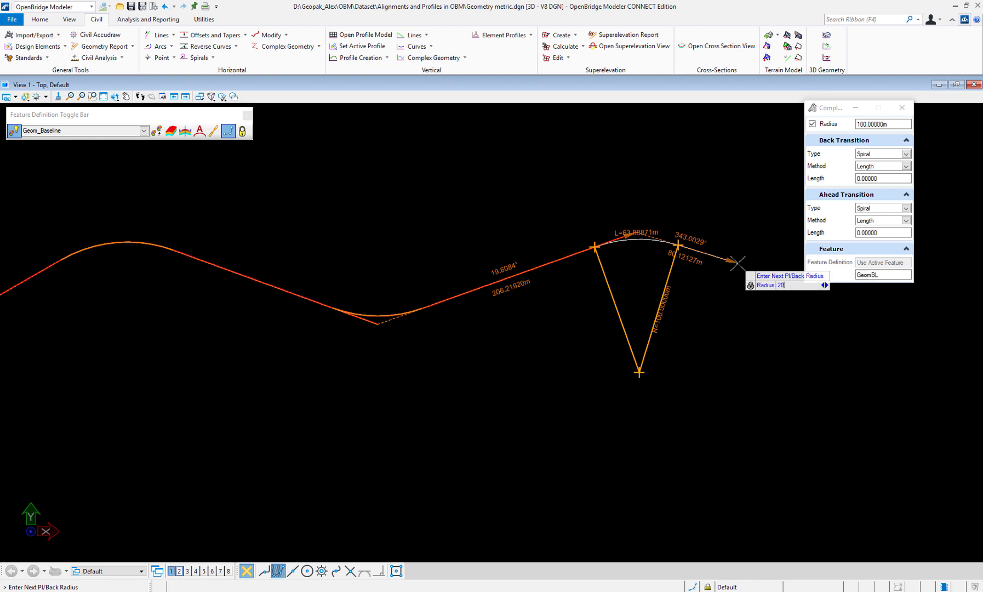
key(Return)
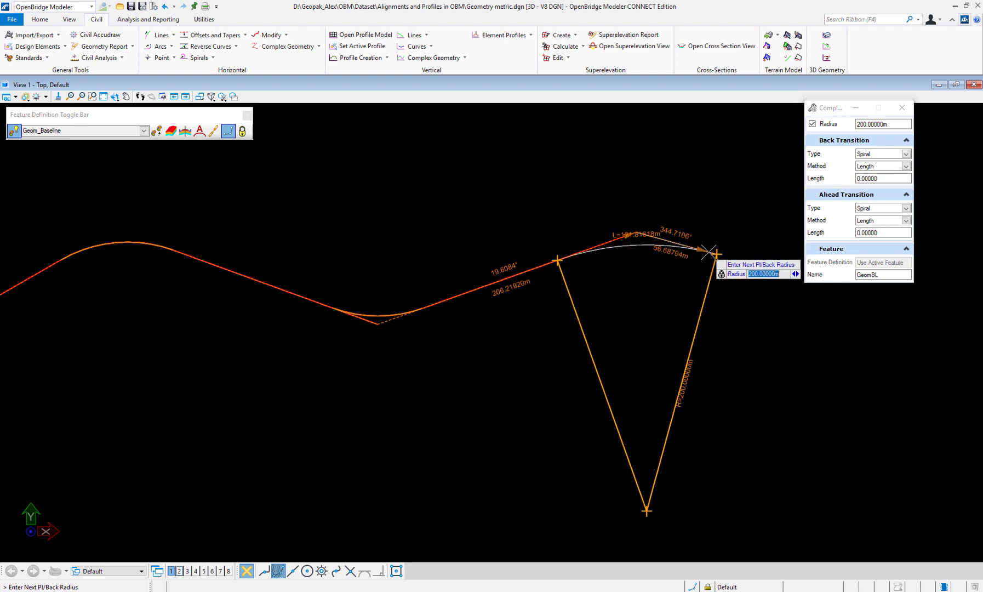
- Set 30 m spiral transitions, place the last PI and finish the alignment
key(Return)
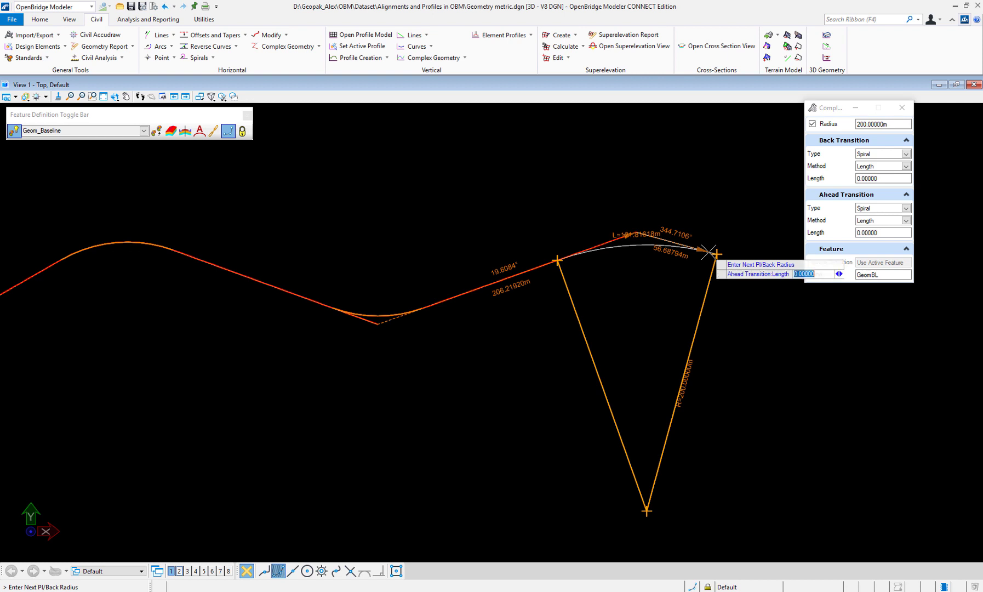
text(30.0)
key(Return)
key(Return)
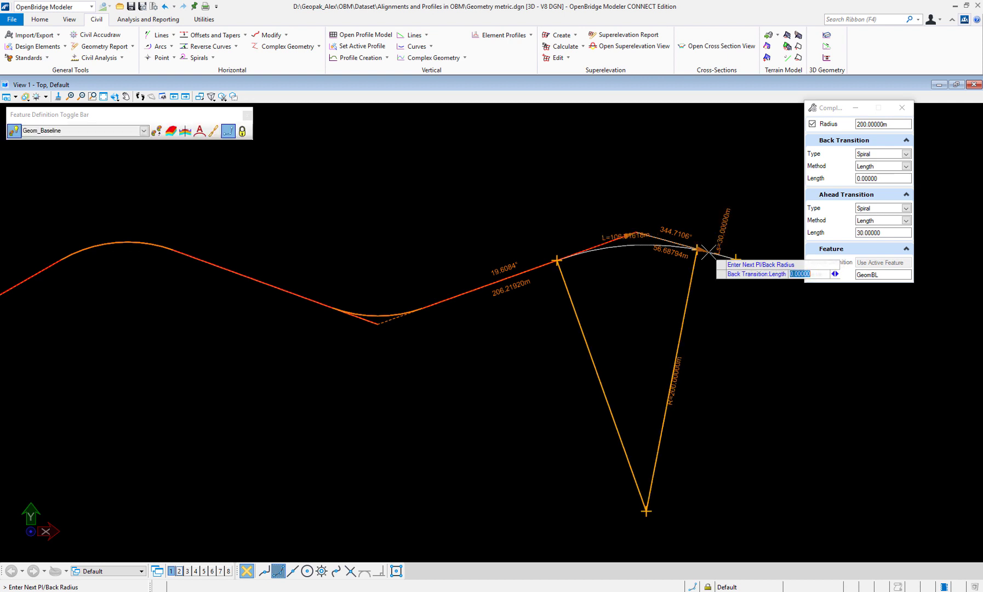
text(30.0)
key(Return)
key(Return)
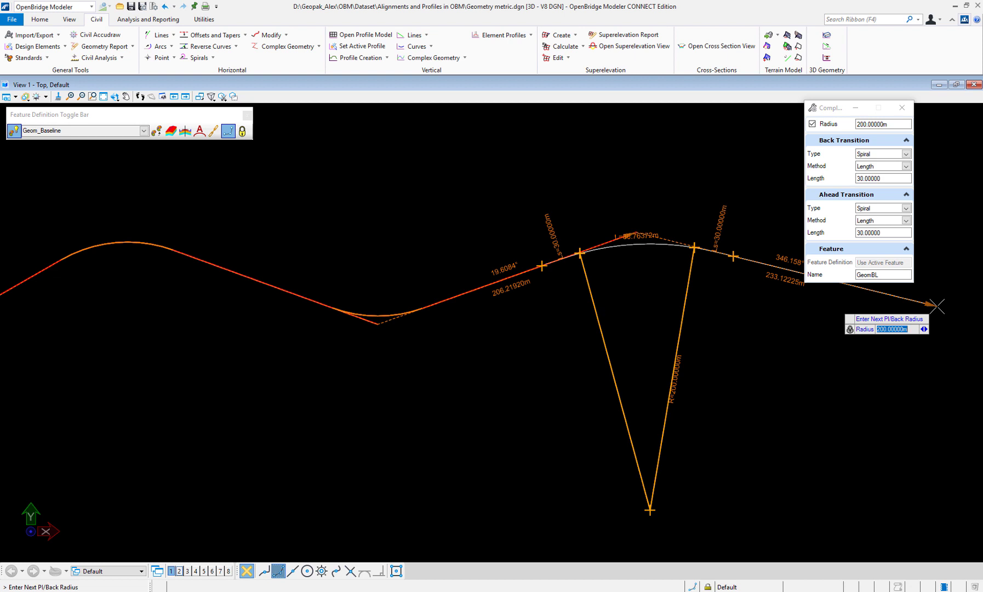
click(937, 305)
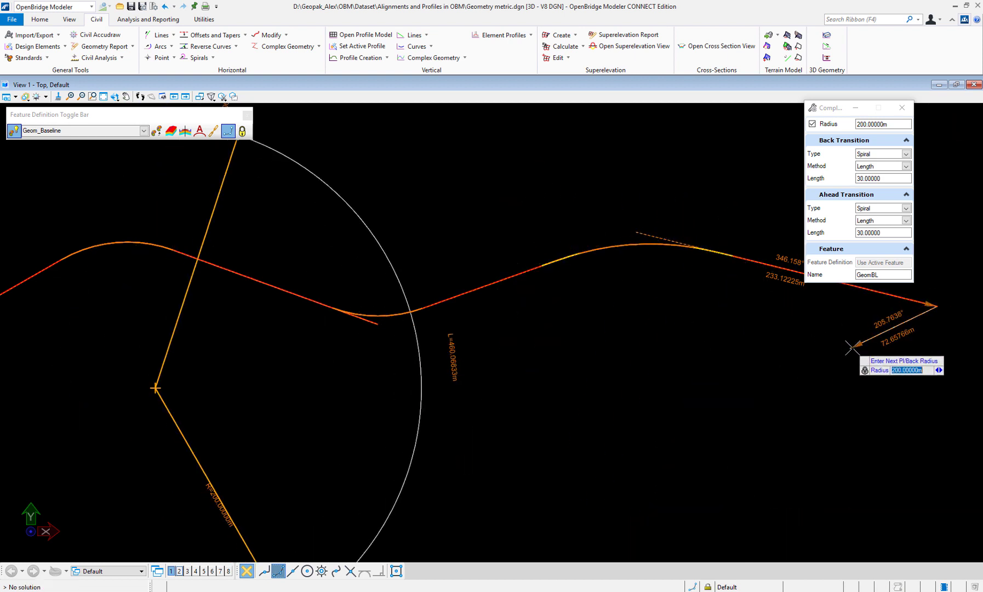
right_click(888, 351)
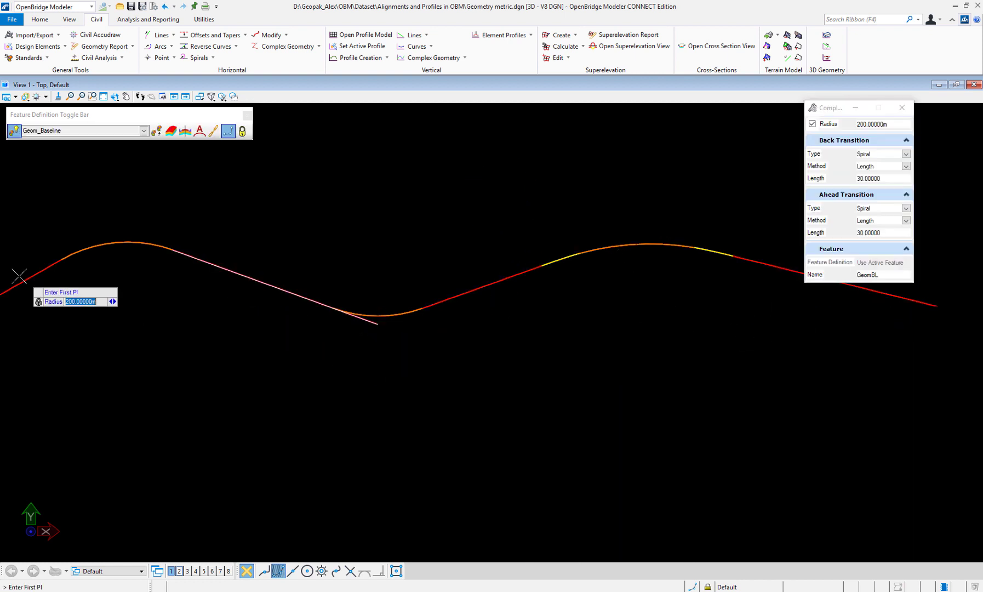
scroll(210, 255, down, 1)
scroll(209, 256, down, 1)
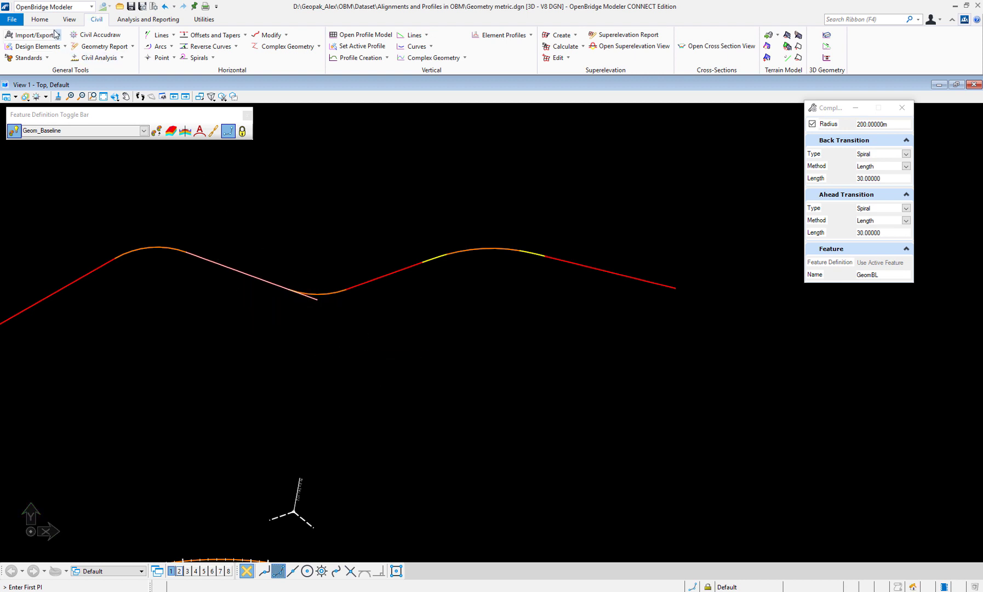
click(39, 19)
click(81, 45)
click(318, 301)
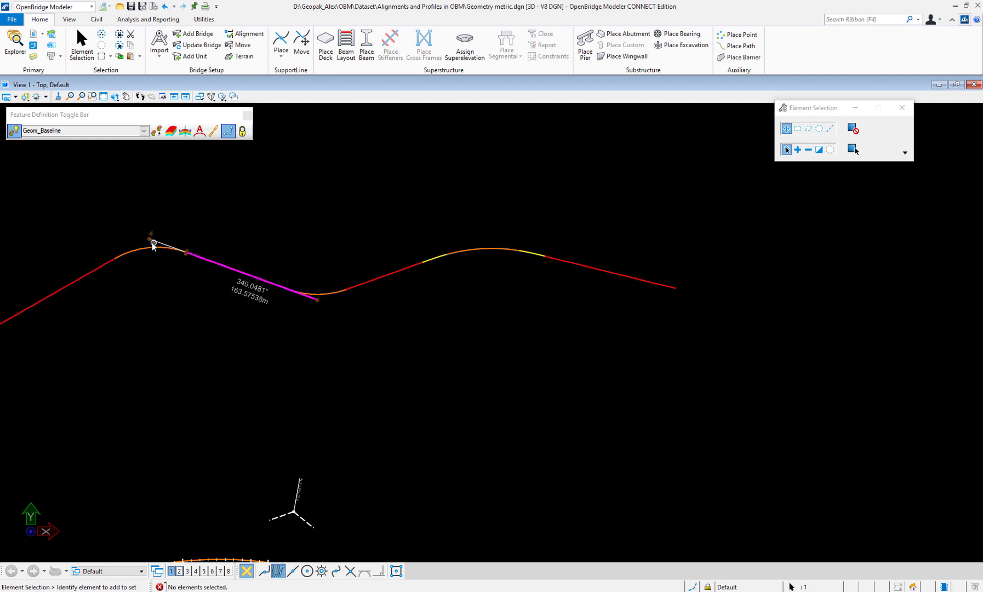
click(180, 307)
scroll(99, 337, down, 4)
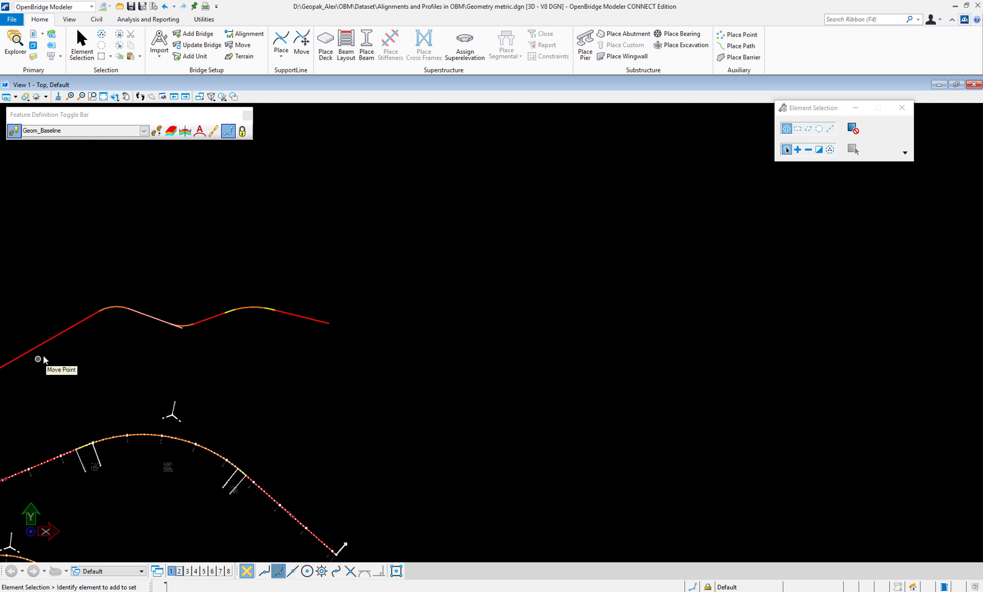
click(126, 97)
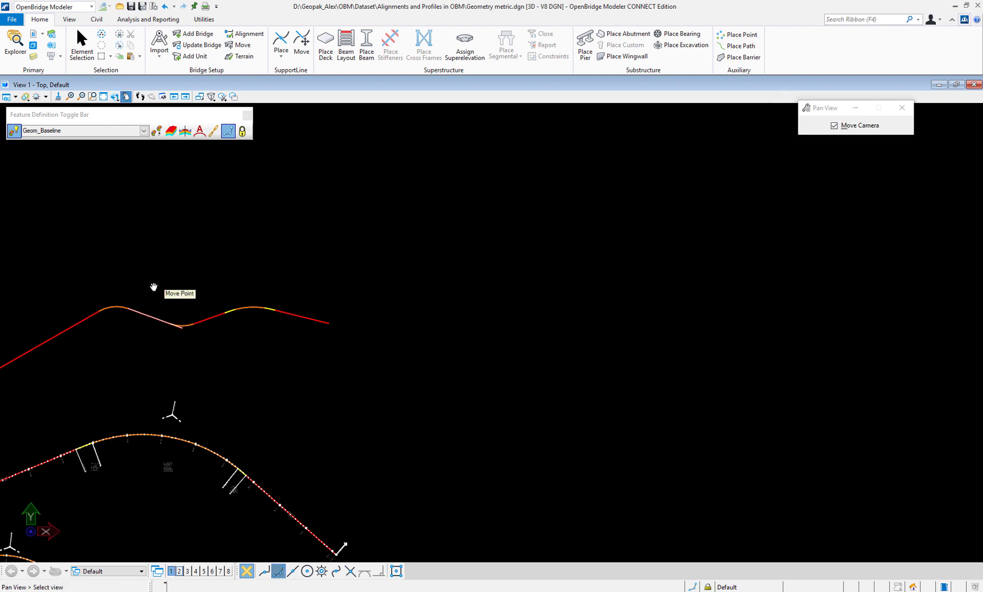
drag(154, 286, 318, 232)
scroll(291, 303, up, 3)
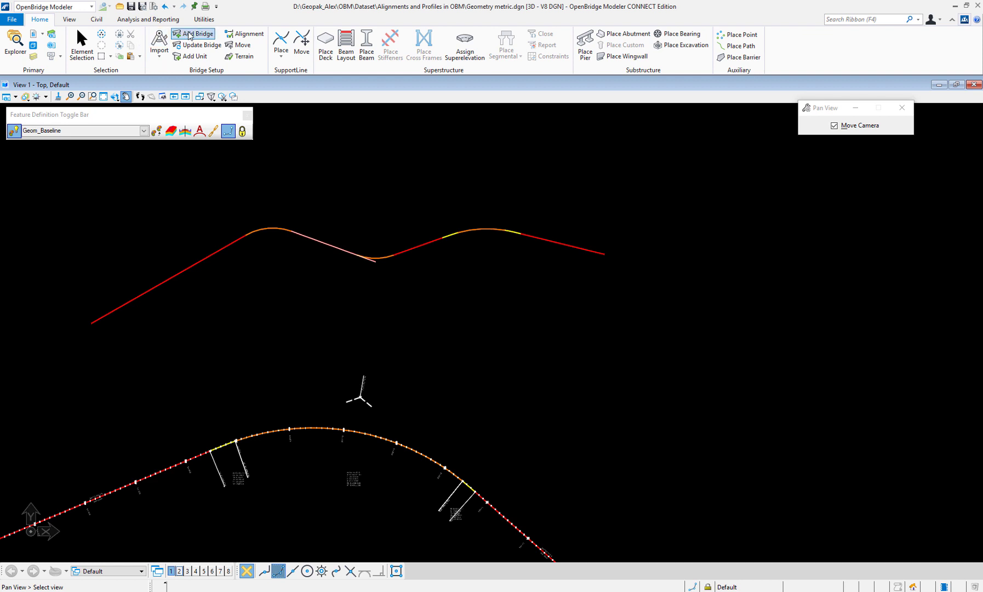
click(101, 21)
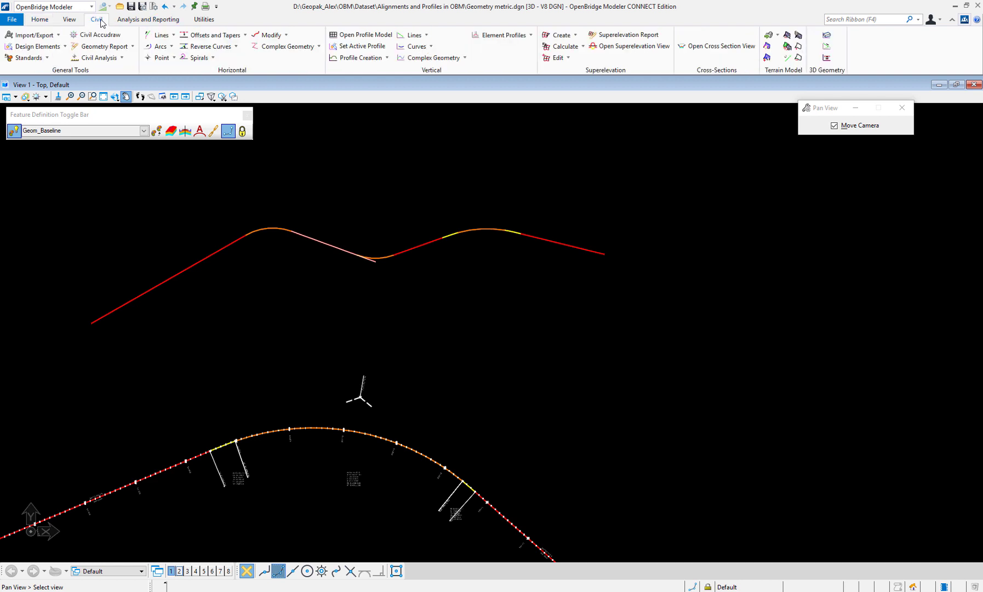
- Chain the new PI alignment's lines, curves and spirals into complex element GeomBL3 via Complex By Element
click(318, 47)
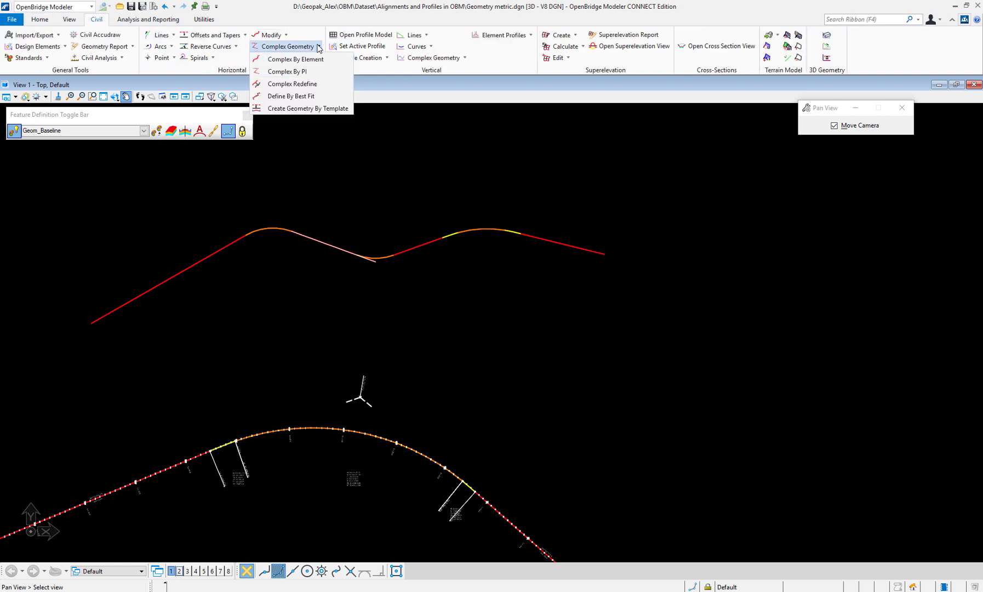
click(291, 60)
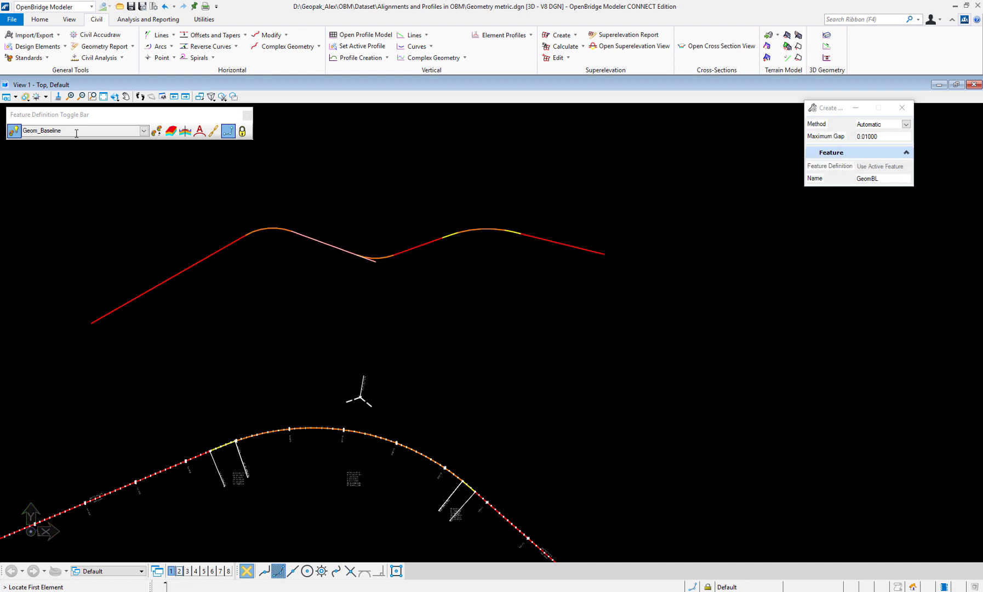
click(891, 179)
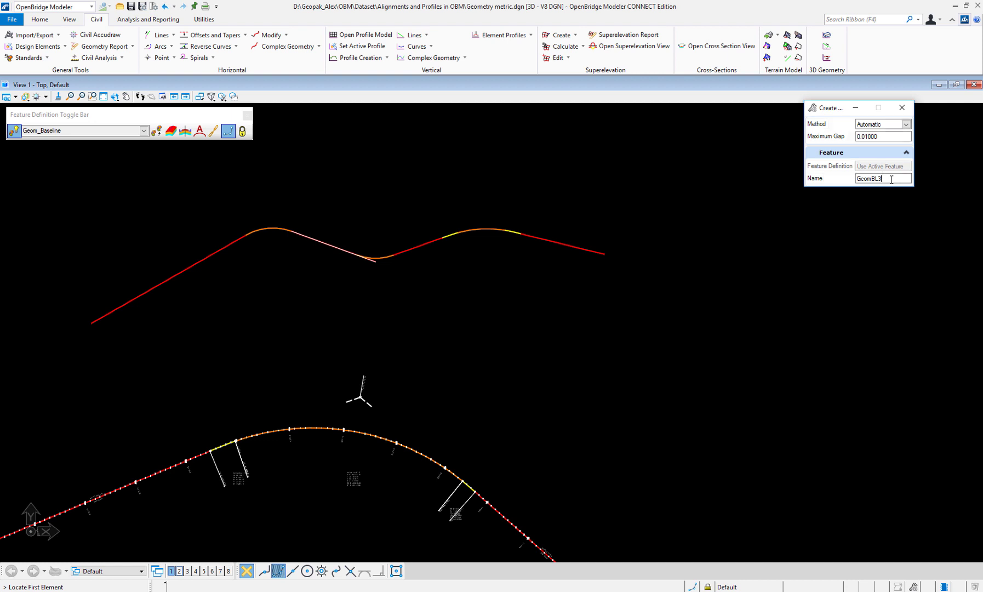
click(145, 293)
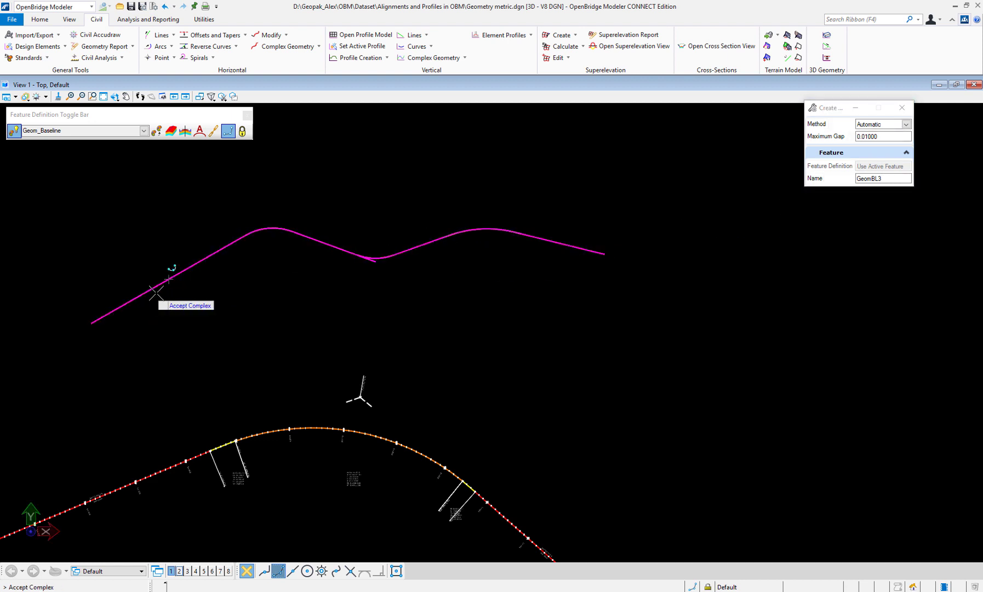
click(310, 288)
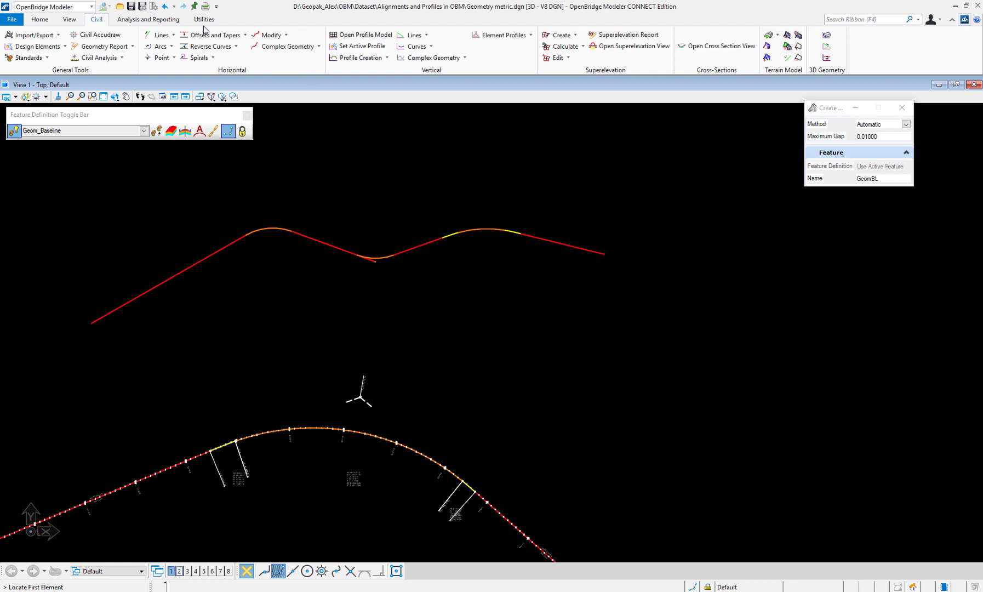
- Add station ticks, PI stations and curve and spiral labels to the new PI alignment with Annotate Element
click(162, 22)
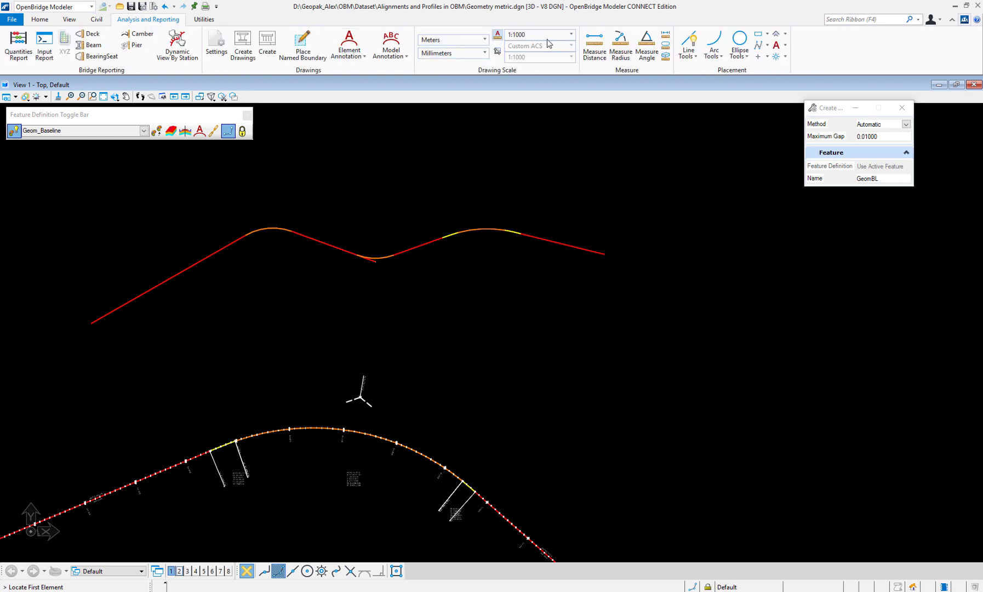
click(386, 58)
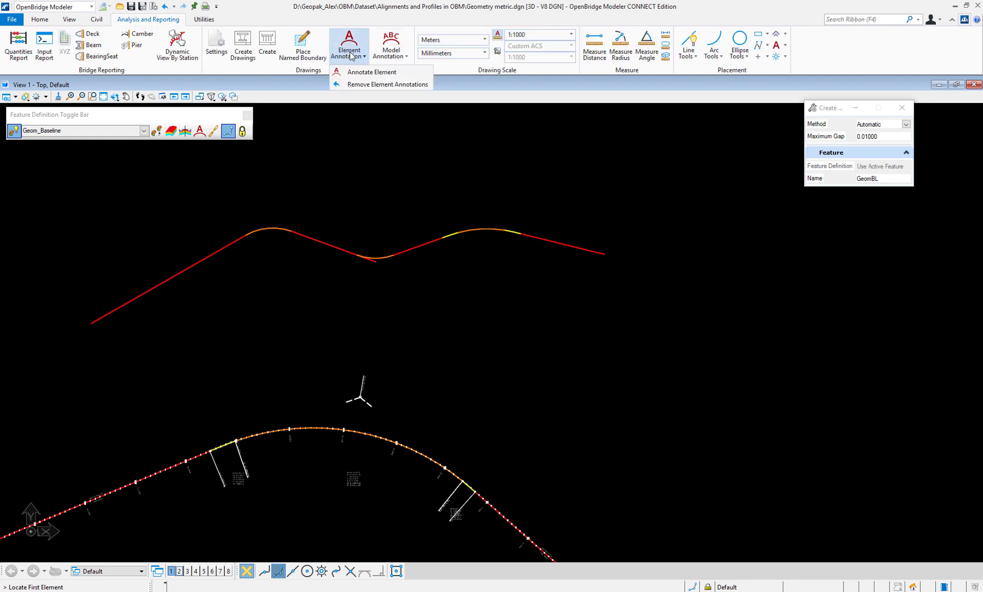
click(357, 72)
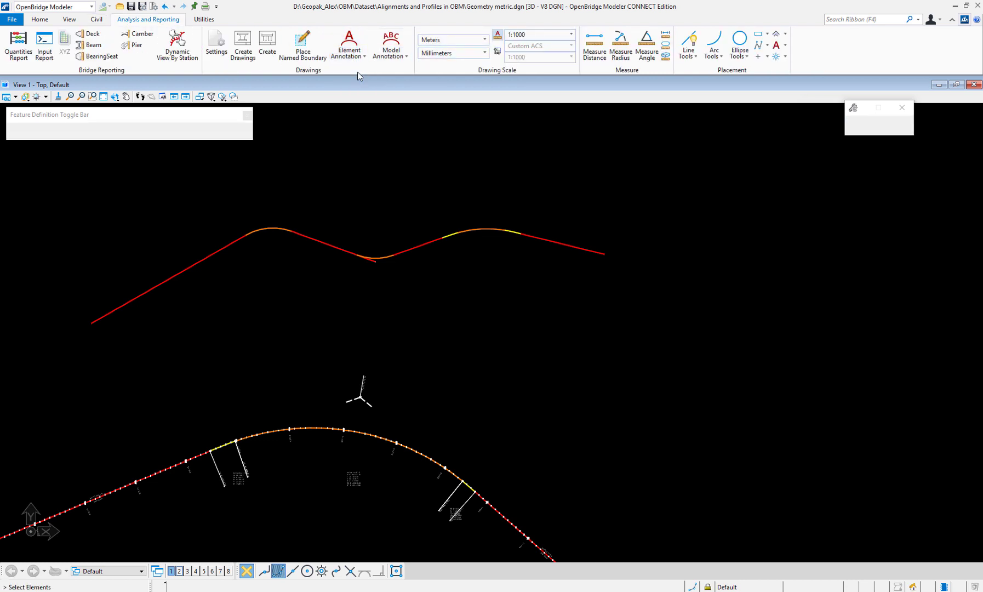
click(181, 271)
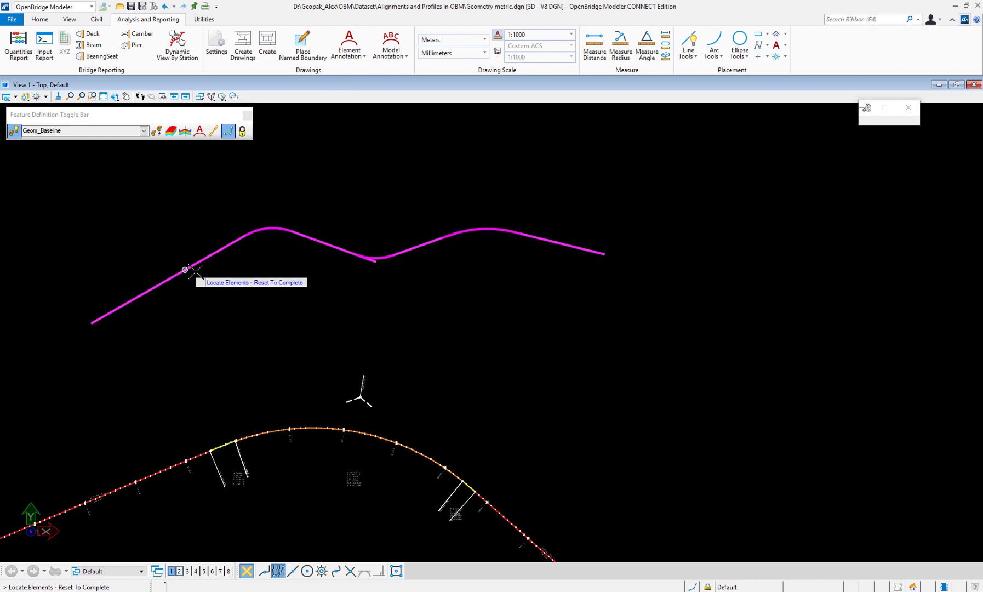
right_click(257, 273)
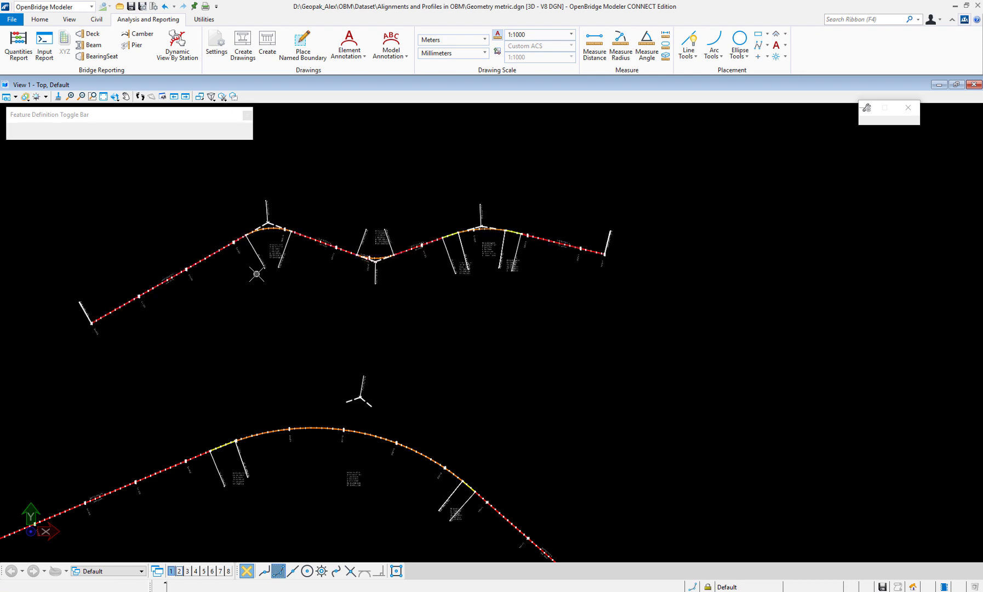
scroll(318, 218, up, 4)
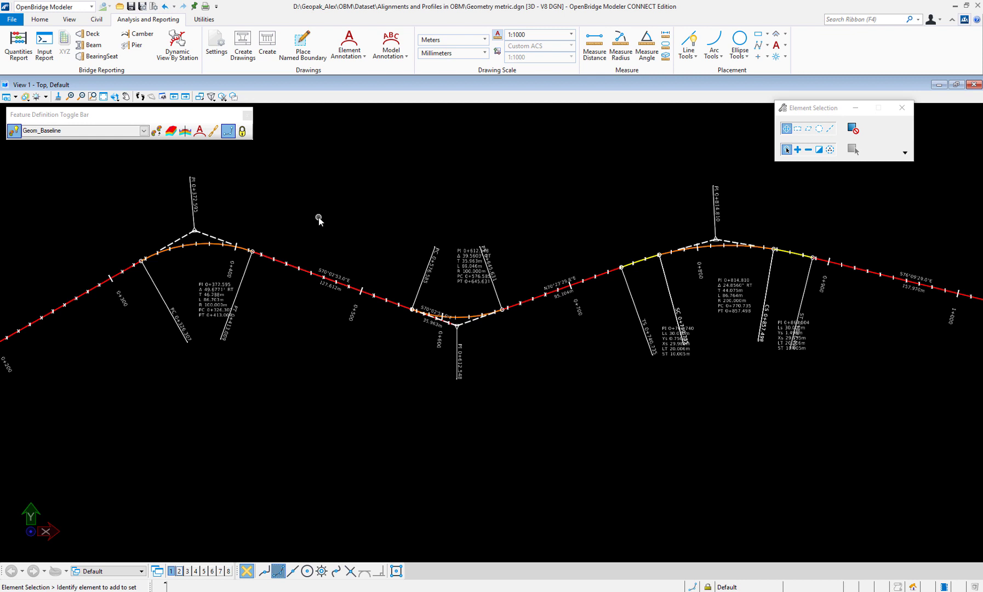
click(459, 318)
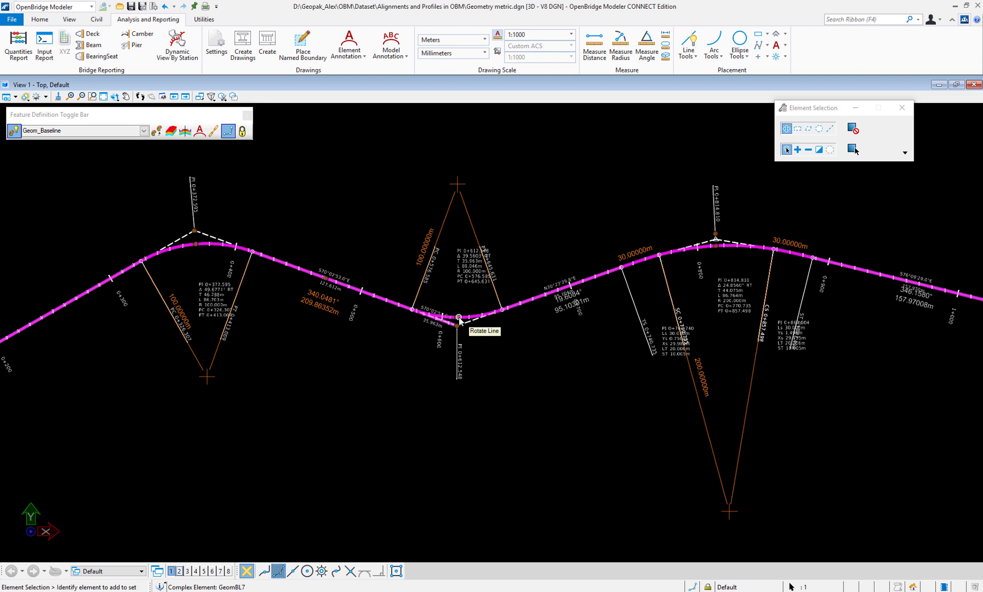
click(384, 347)
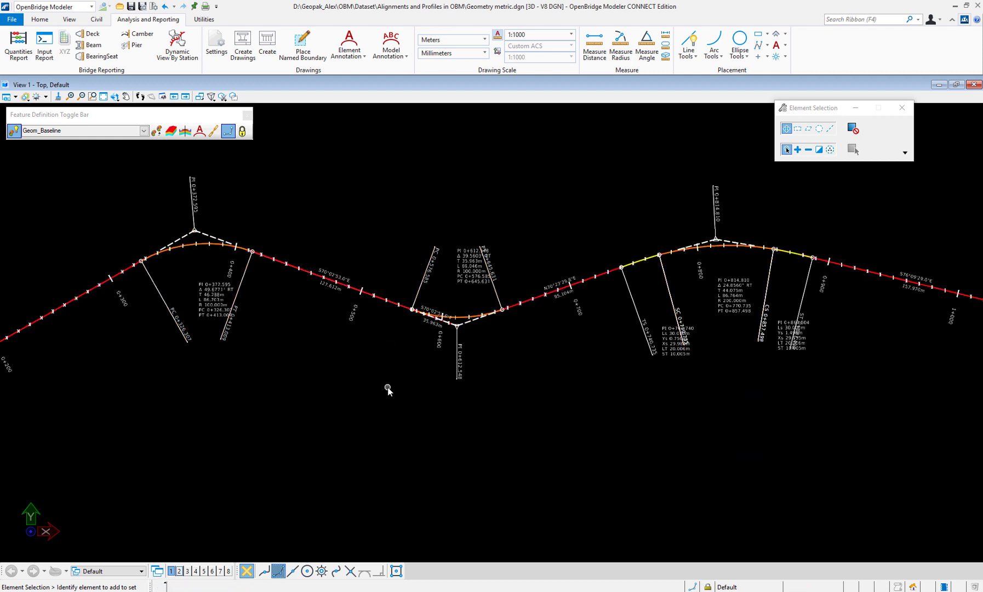
scroll(388, 389, down, 5)
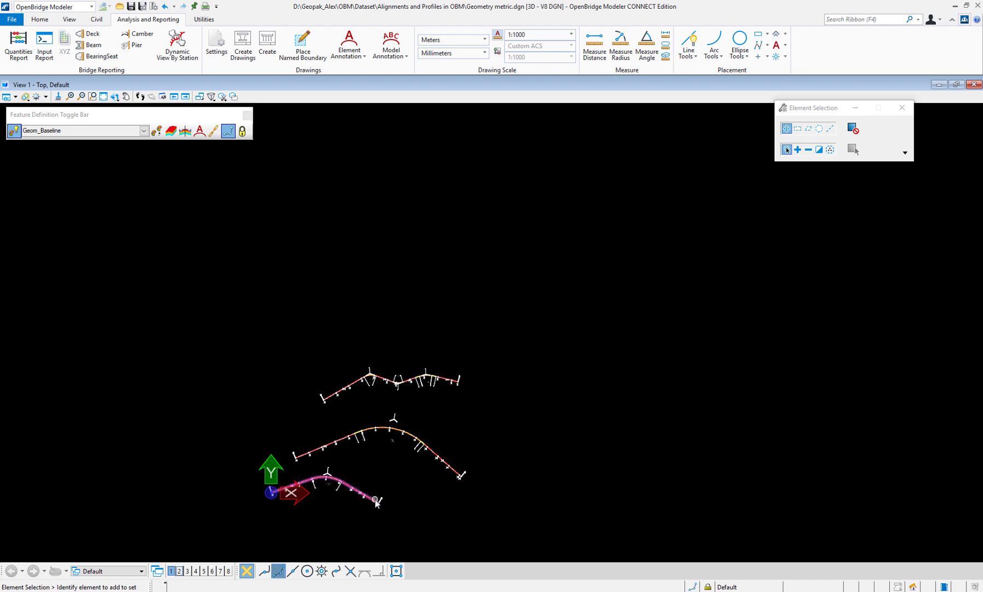
scroll(377, 497, up, 3)
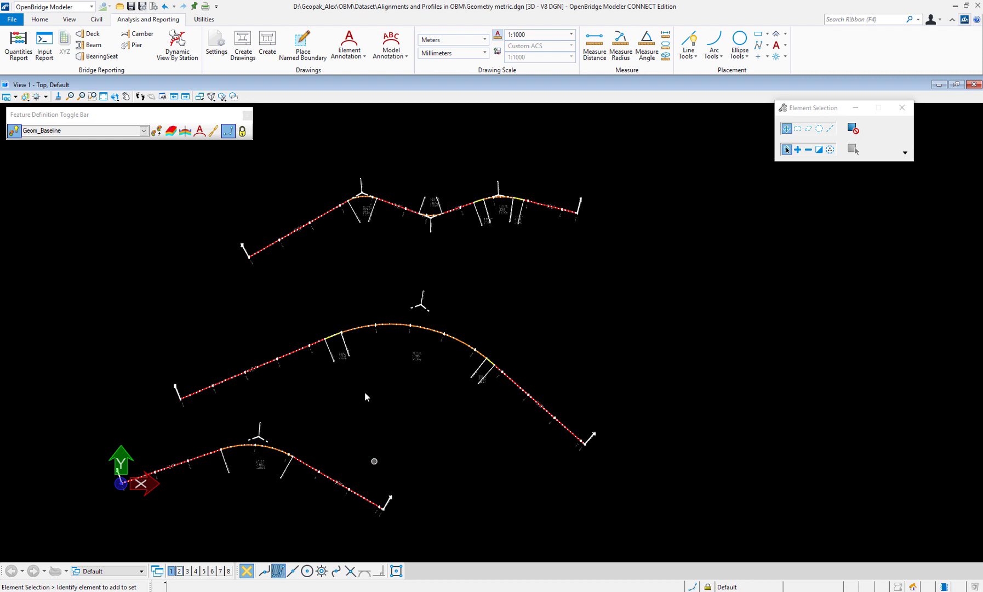
click(98, 20)
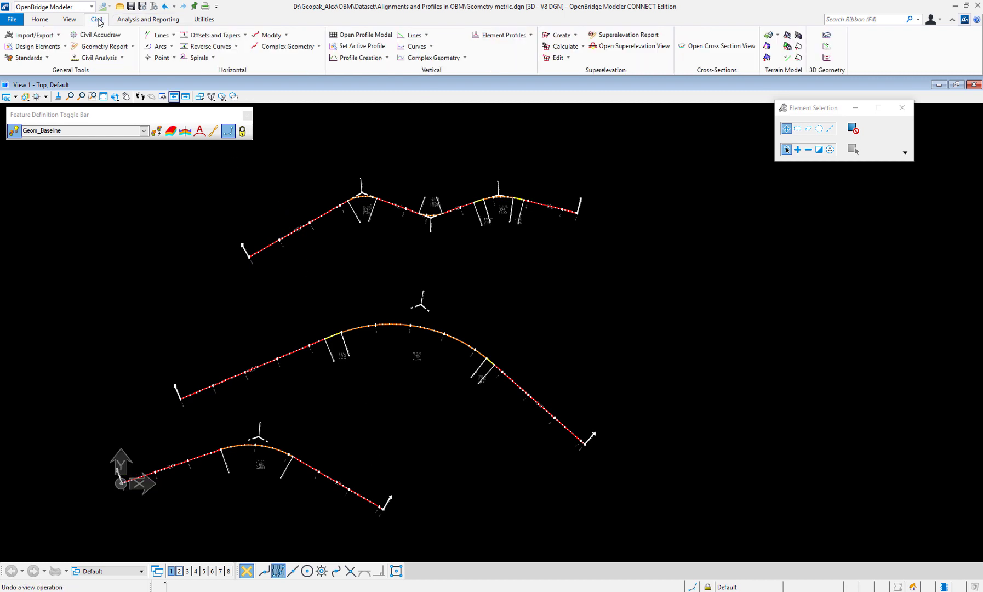
click(174, 36)
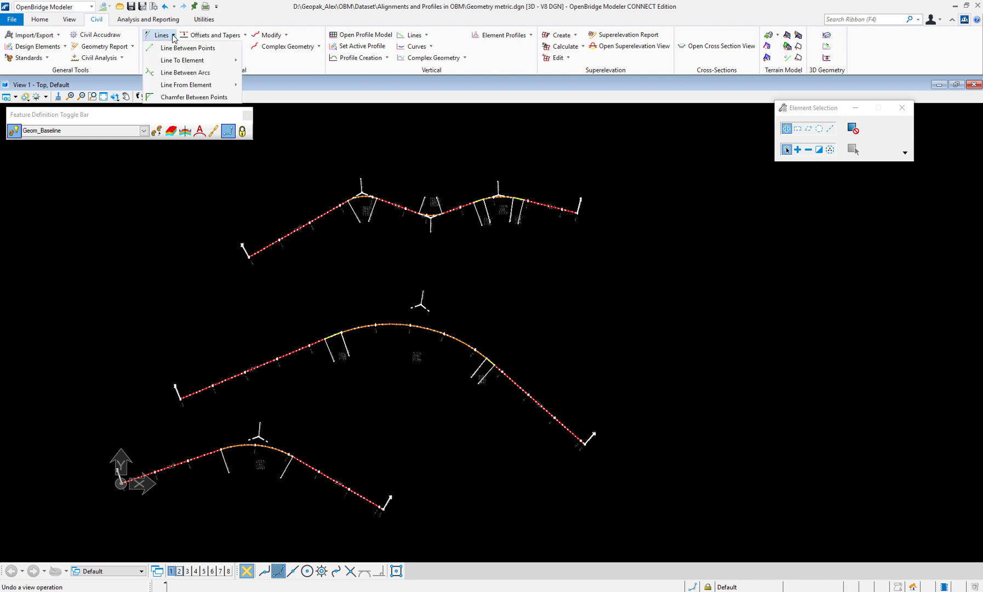
click(349, 148)
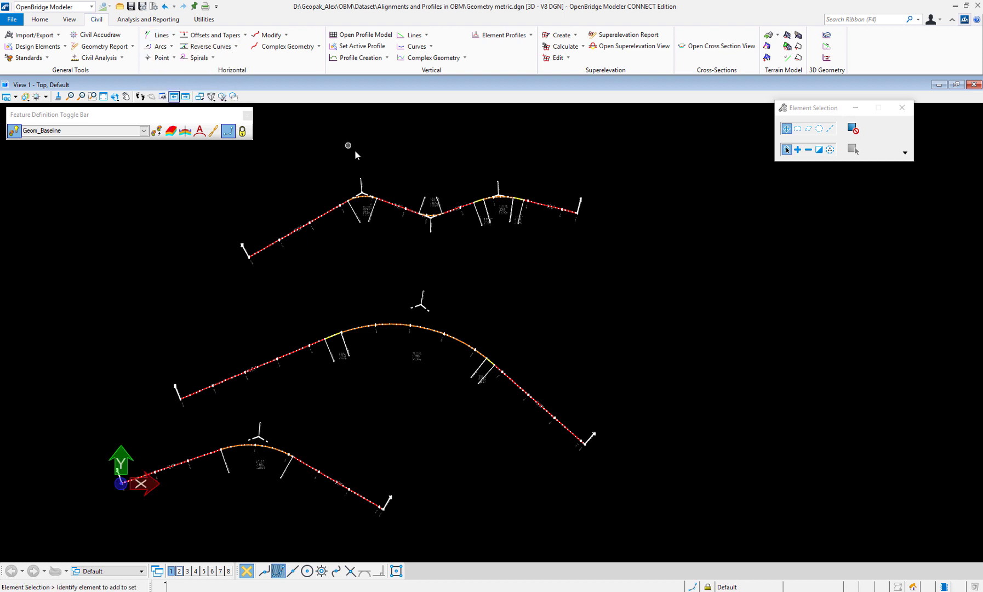